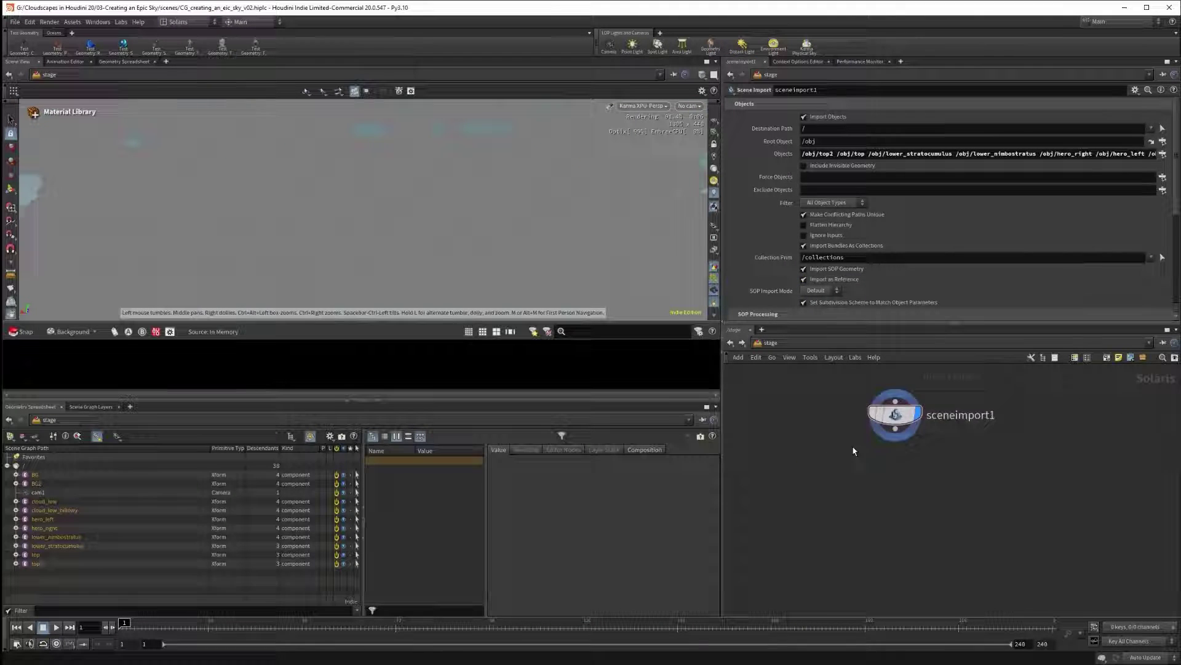
Step: Look through the imported cam1 camera in the scene view
scroll(853, 451, down, 2)
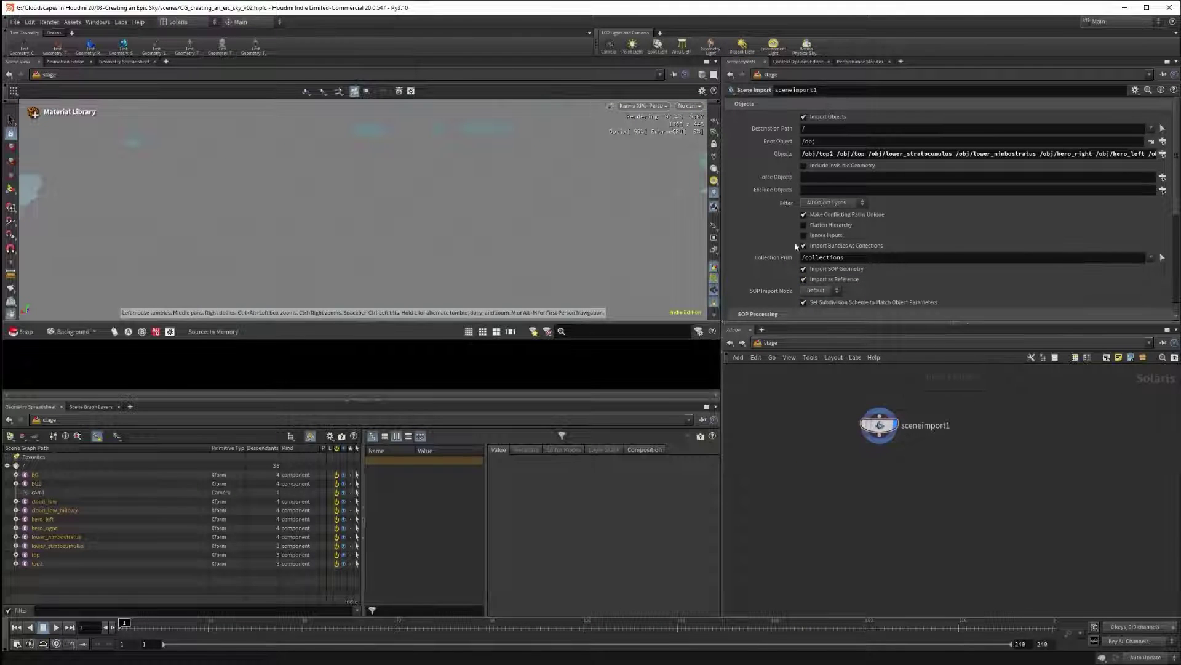
click(688, 111)
click(686, 122)
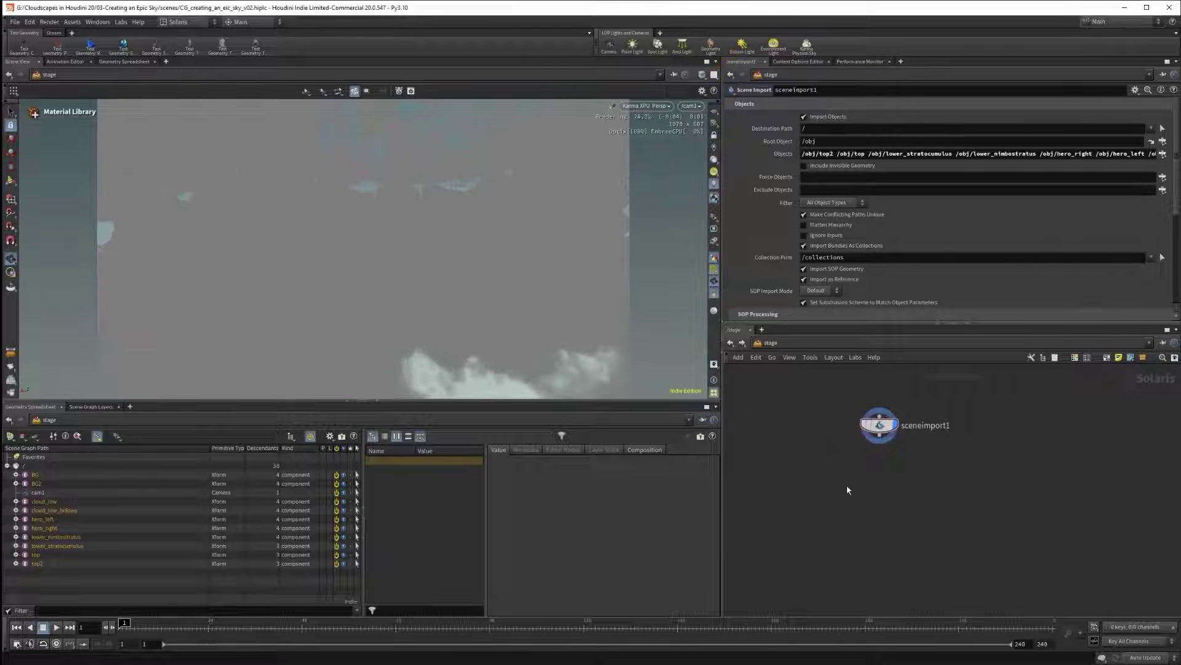
Step: Add Karma Render Settings with a connected USD Render ROP below sceneimport1, wire them to it, and space out the chain
middle_drag(852, 485, 869, 471)
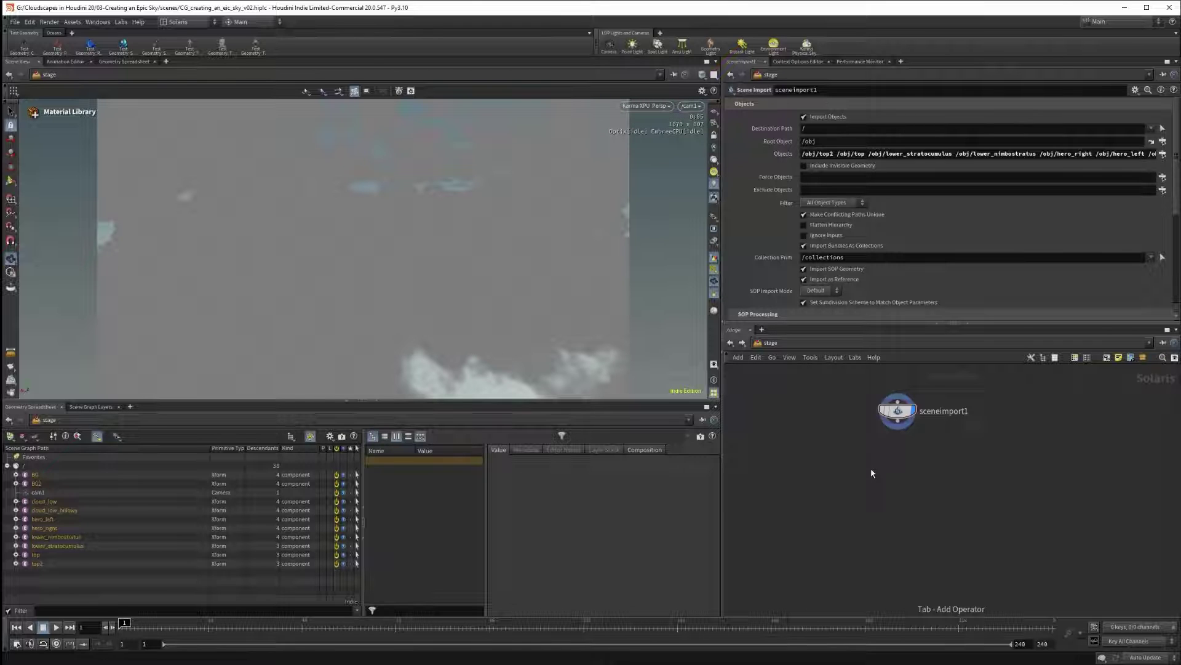
click(872, 469)
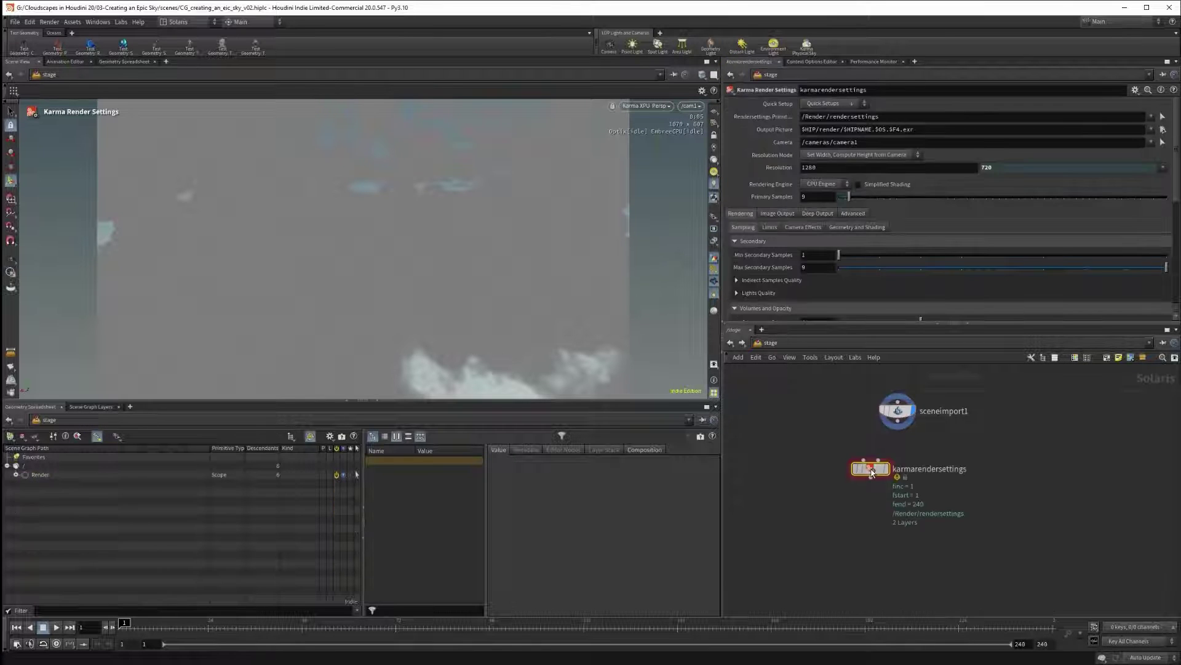
drag(872, 469, 897, 429)
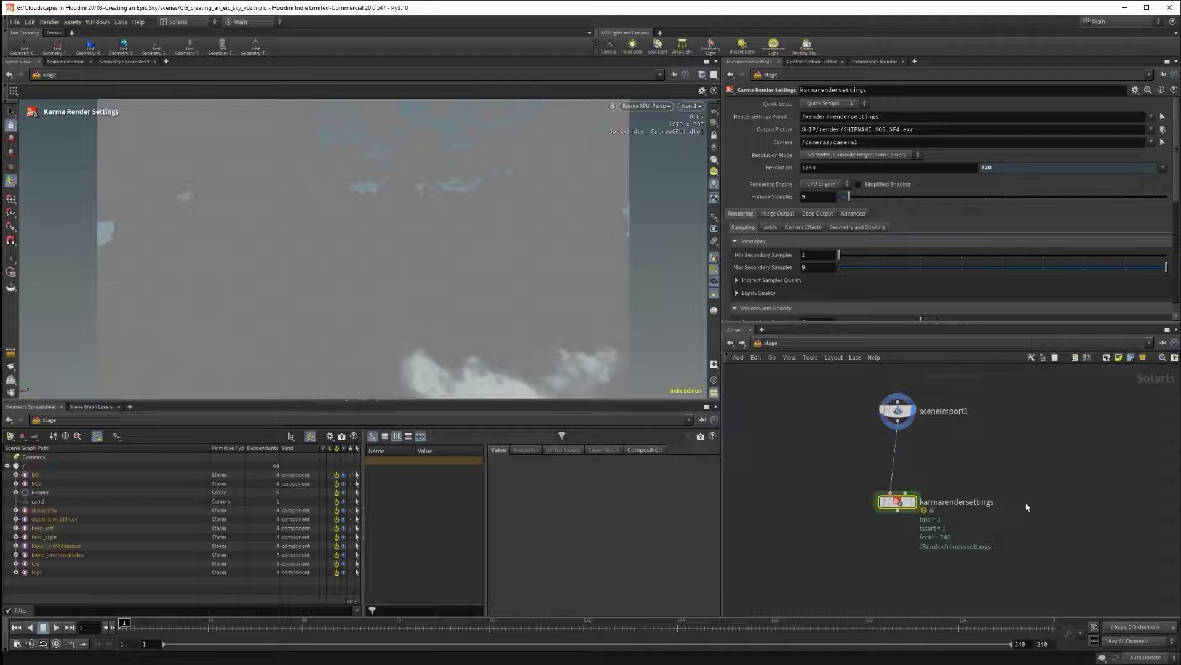
middle_drag(1030, 502, 1044, 466)
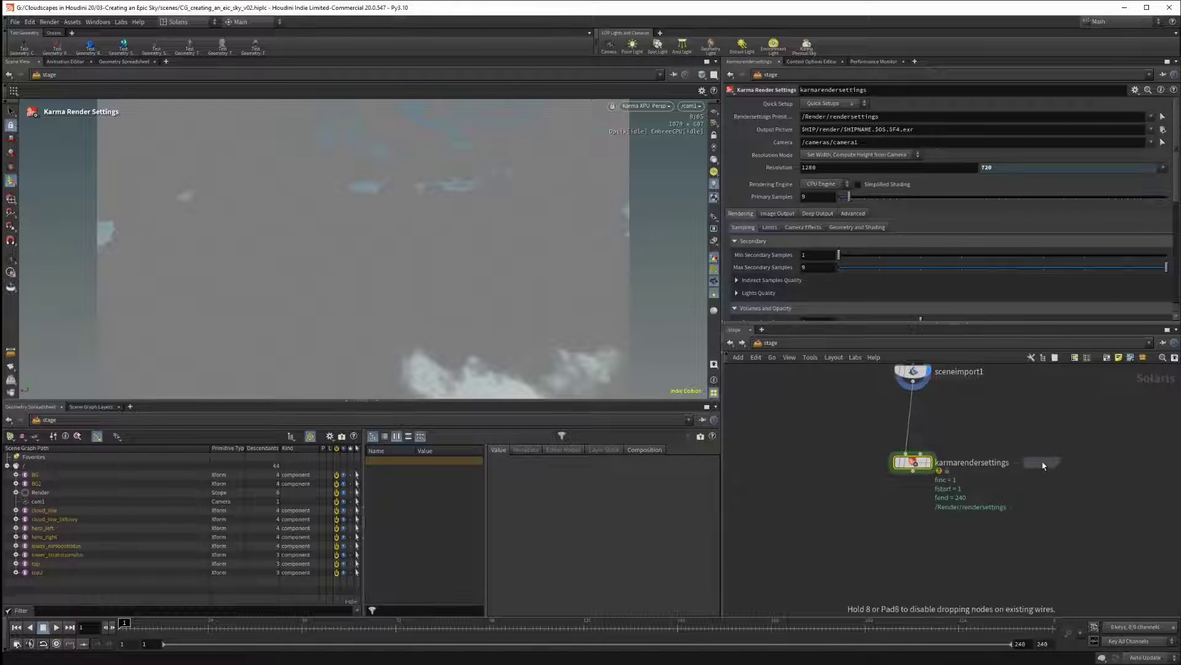
click(912, 574)
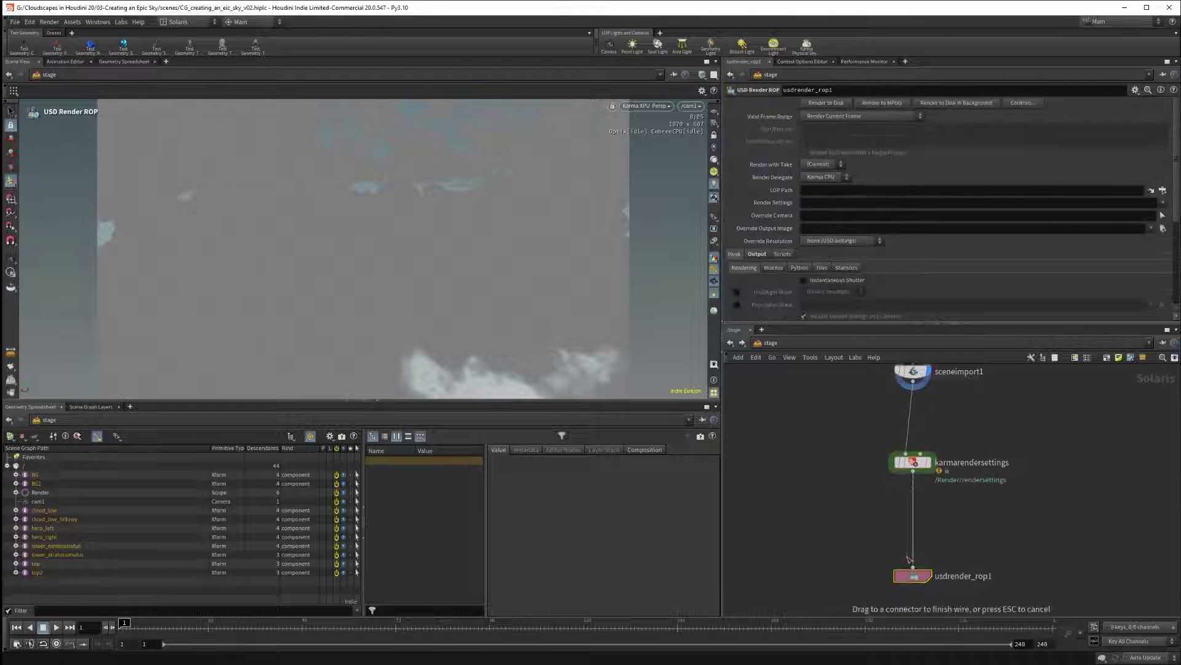
drag(918, 464, 918, 526)
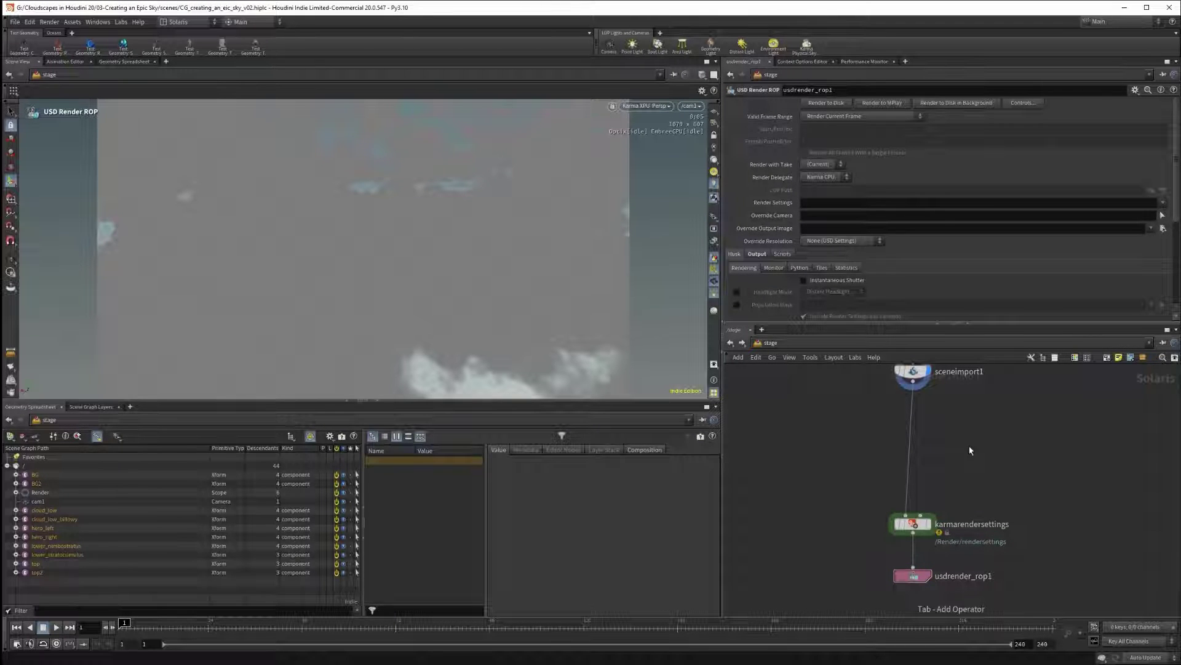
Step: Insert a Material Library node into the wire between sceneimport1 and karmarendersettings
key(Return)
click(969, 450)
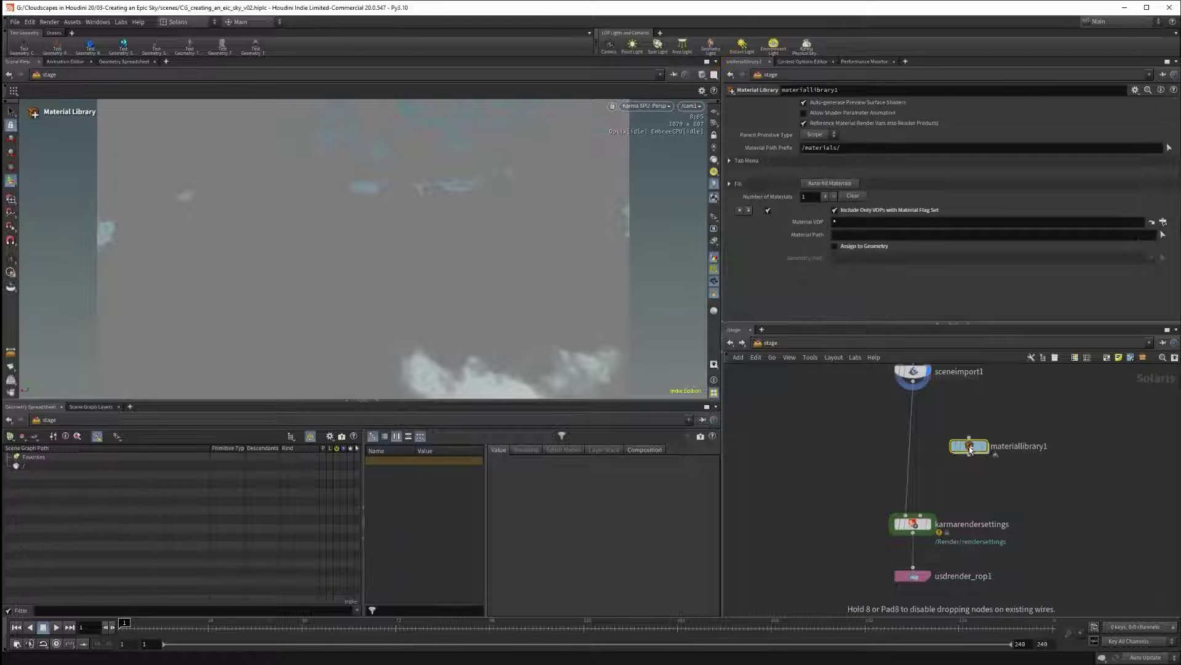
drag(971, 450, 913, 451)
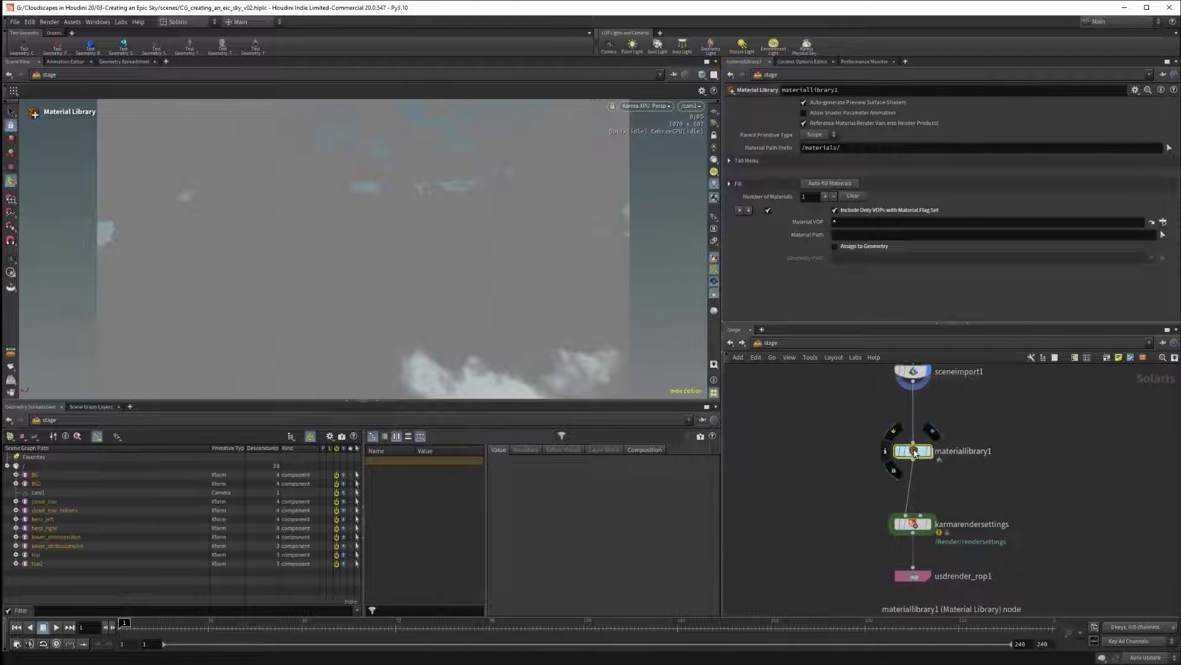
middle_drag(1043, 454, 1036, 426)
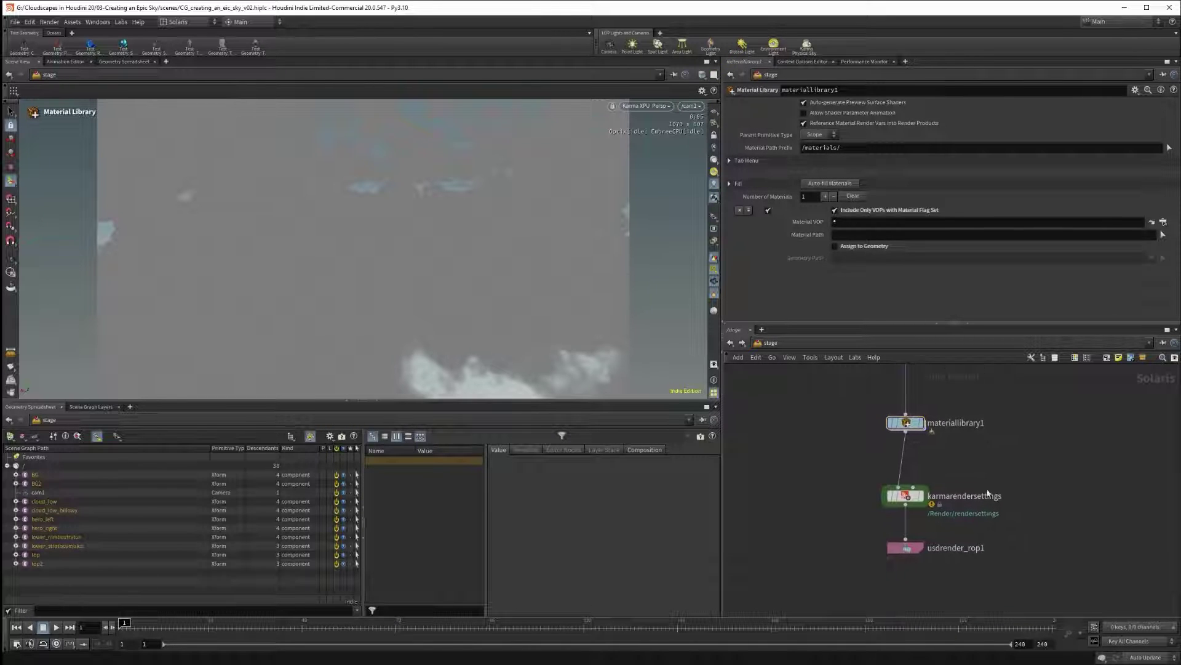
Step: Set the Volume Limit of karmarendersettings to 32
click(909, 500)
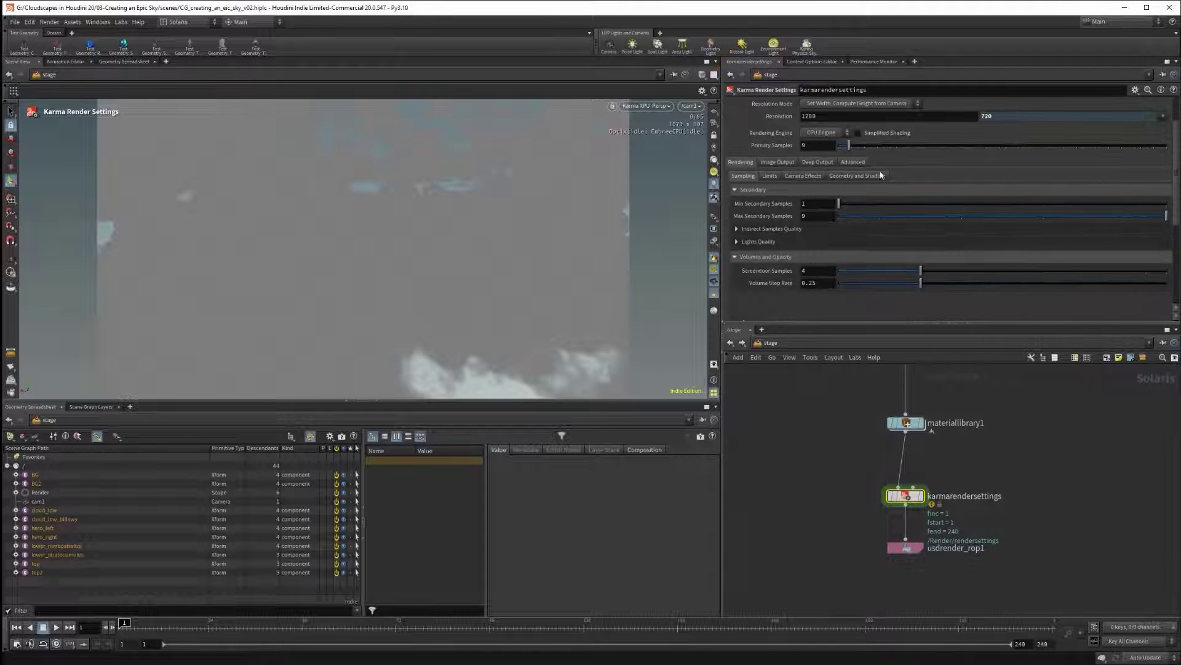
click(769, 176)
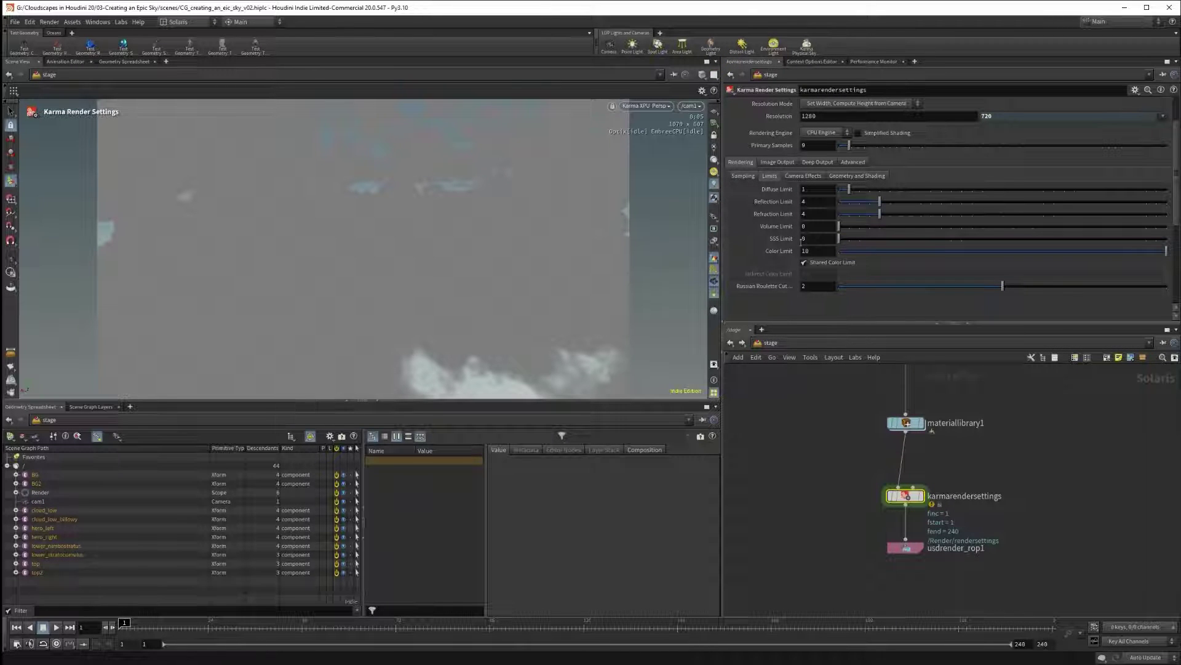
click(811, 226)
text(32)
Step: Try a Volume Step Rate of 0.15 in the Karma sampling settings, and restore it to 0.25
click(743, 176)
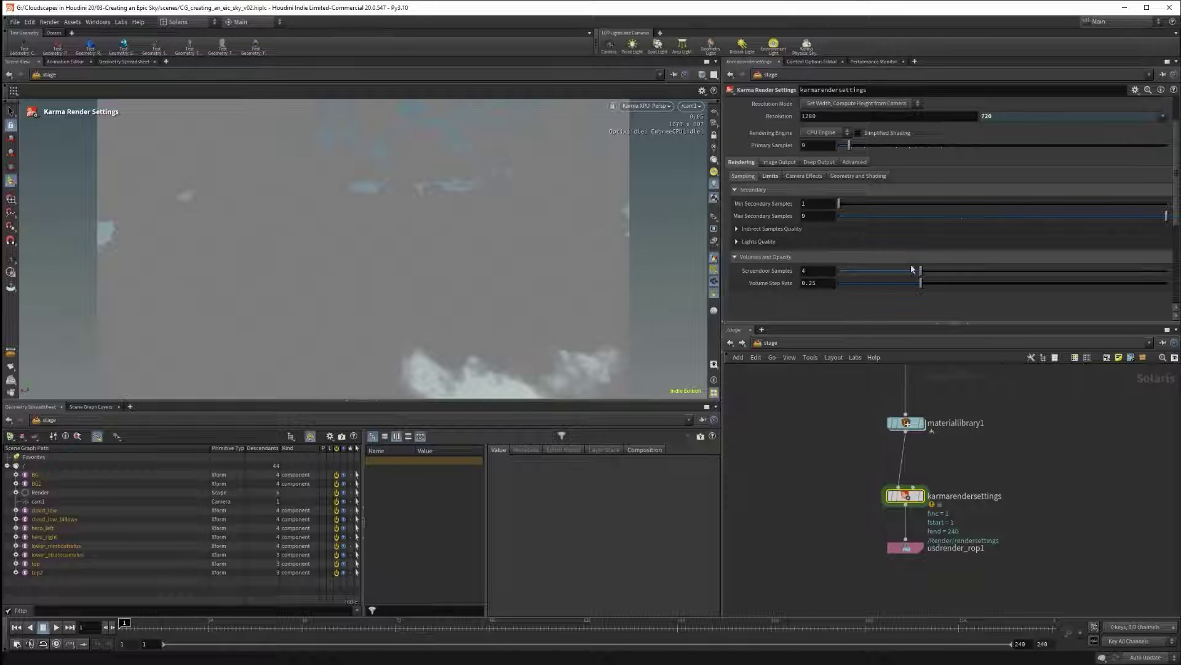
click(821, 283)
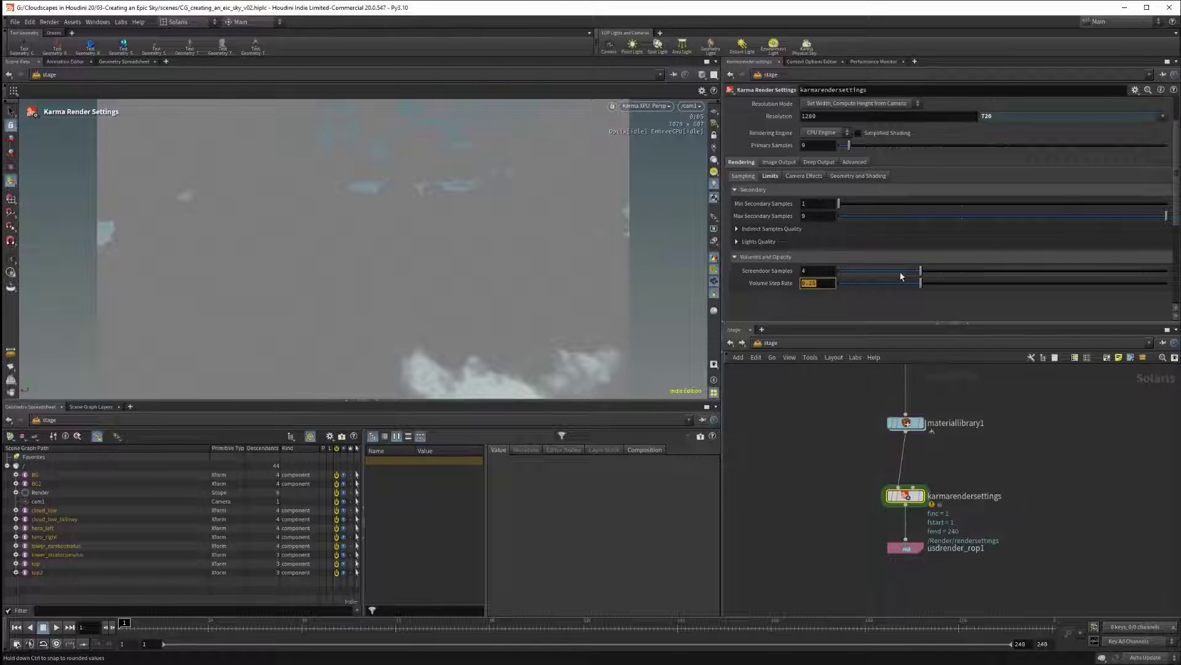
text(.1)
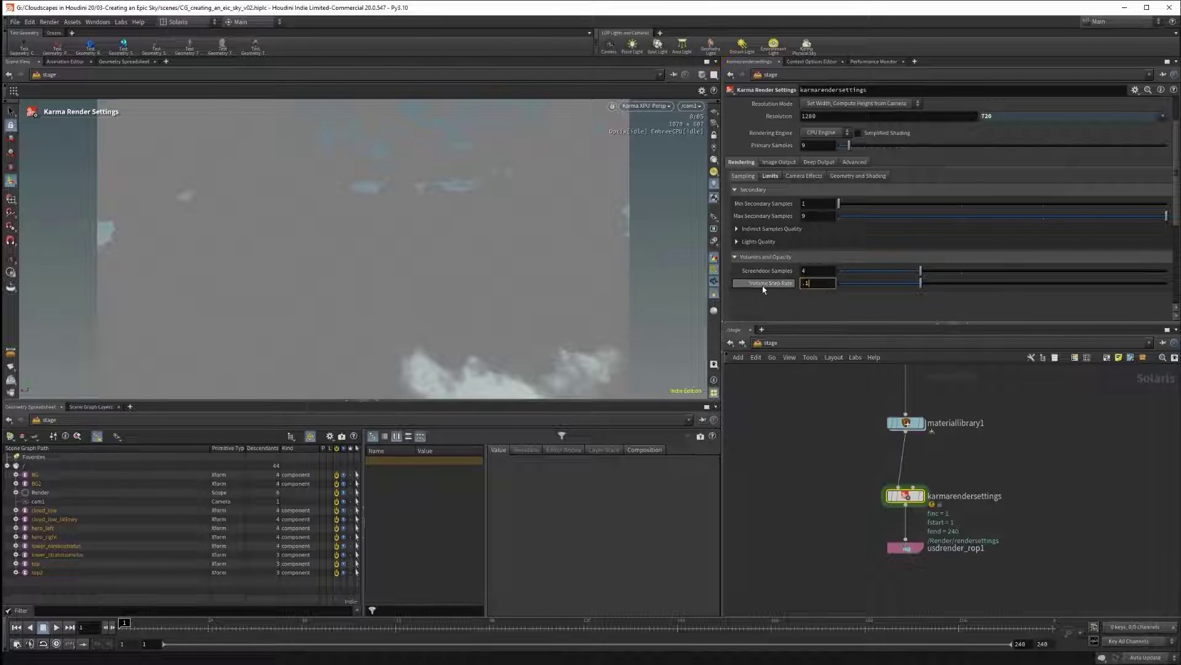
text(5)
key(Return)
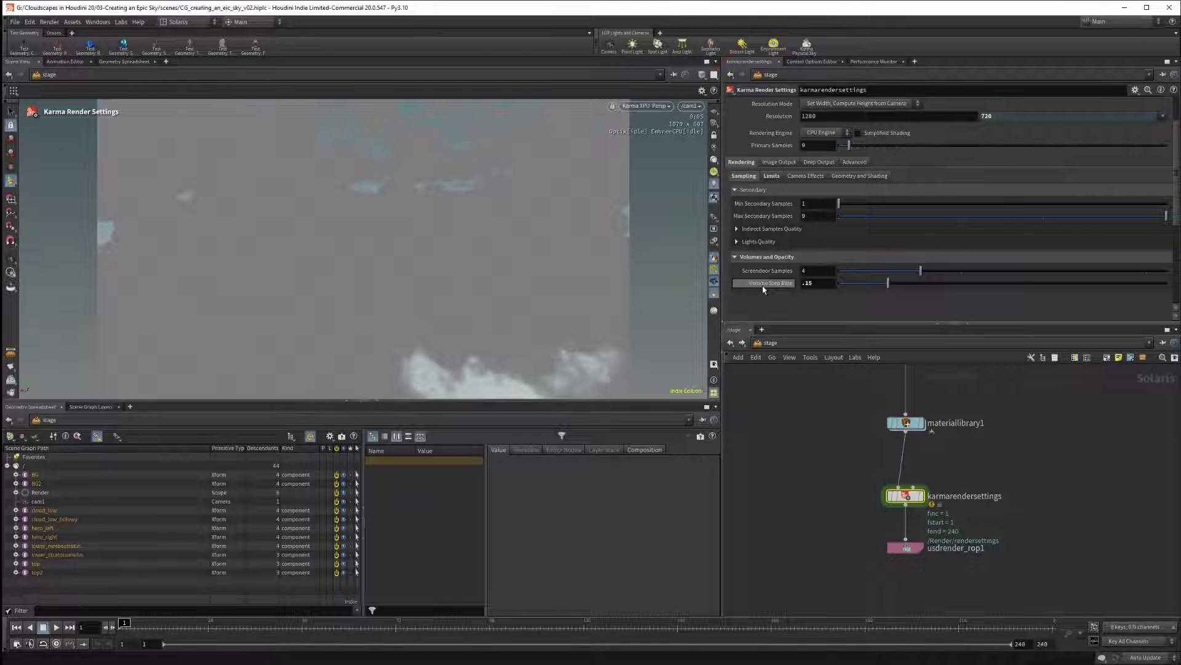
click(822, 284)
text(.25)
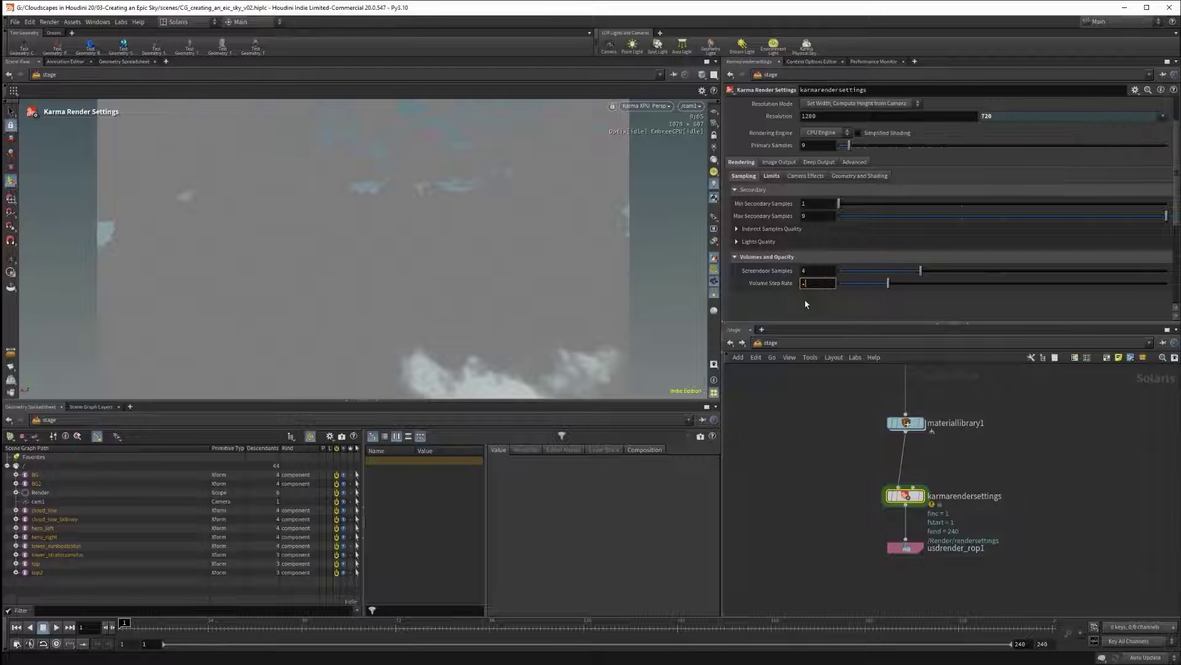
key(Return)
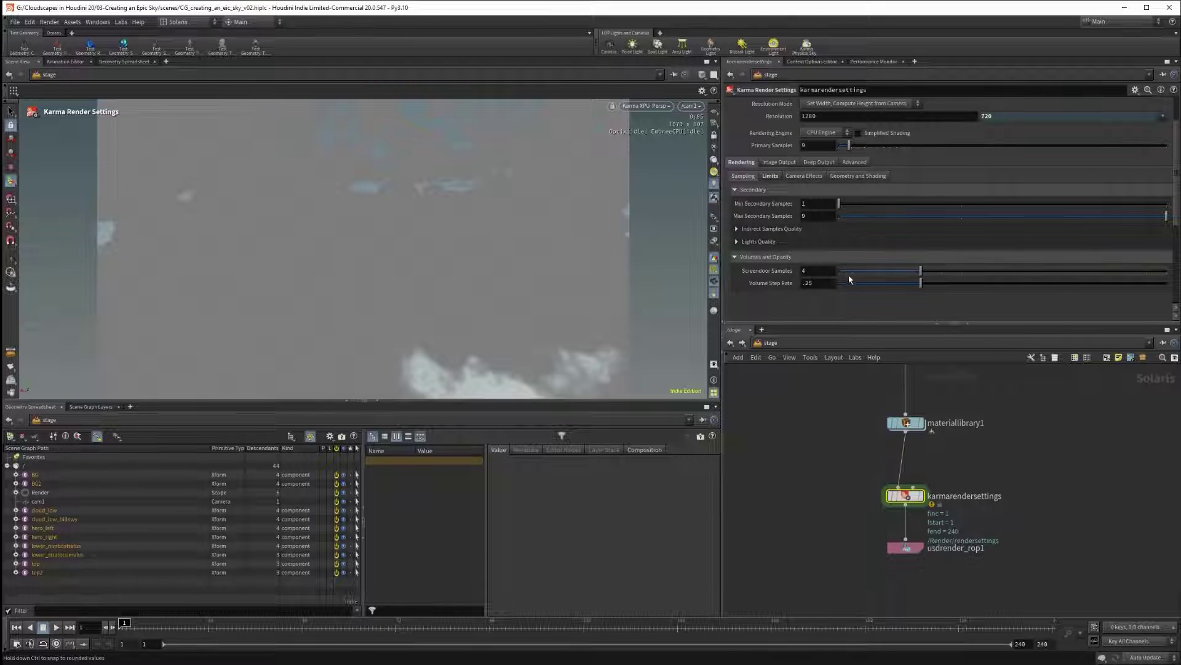
Step: Switch the rendering engine of karmarendersettings to XPU
click(770, 175)
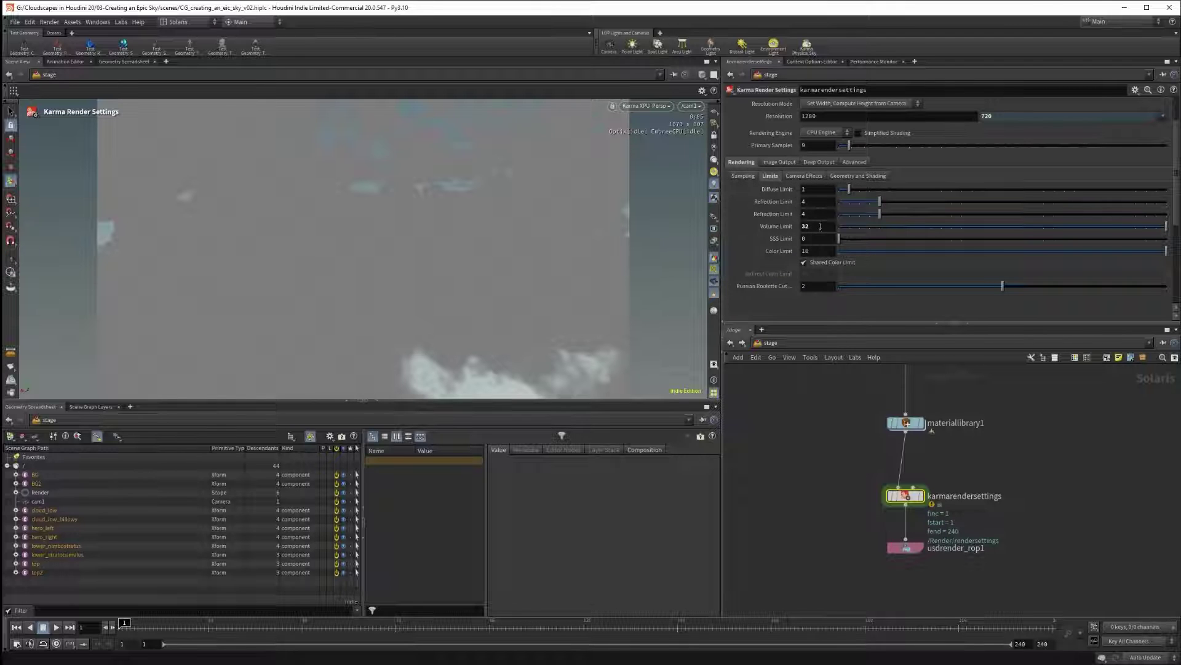
scroll(811, 270, up, 2)
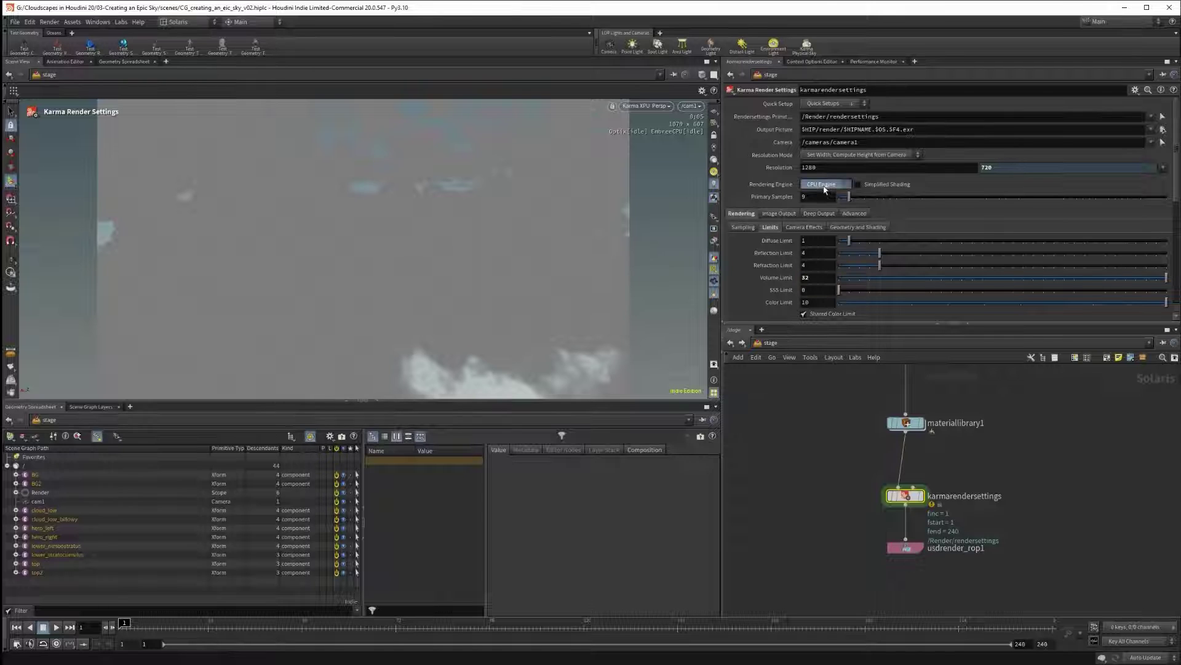
click(826, 185)
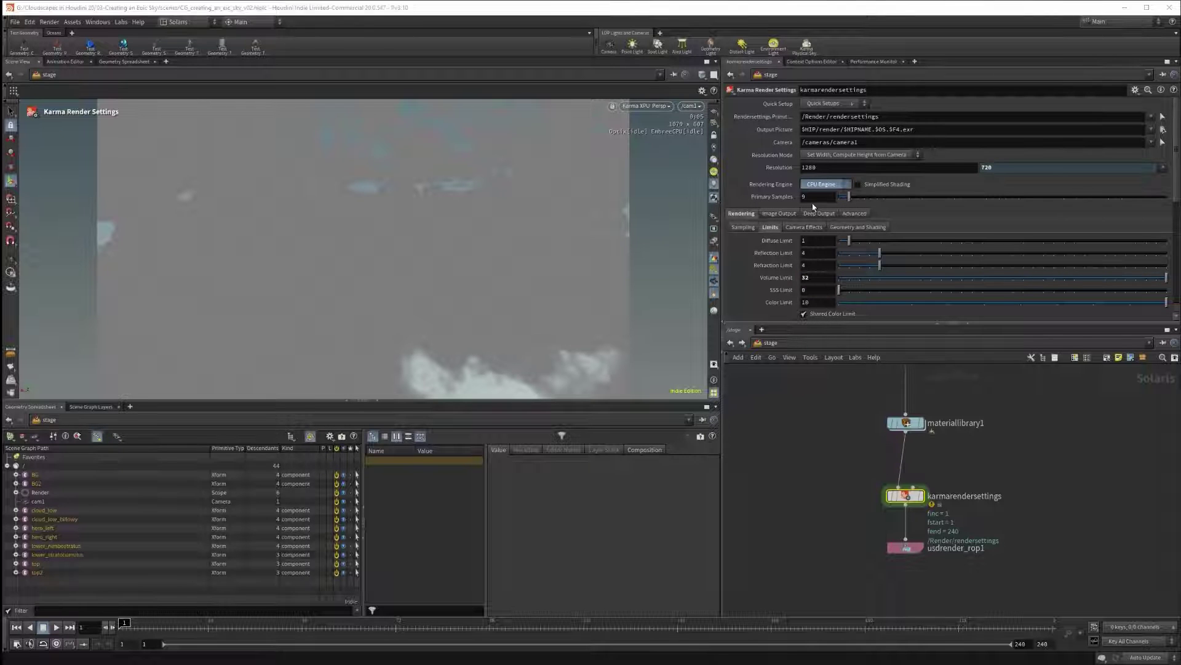
click(818, 211)
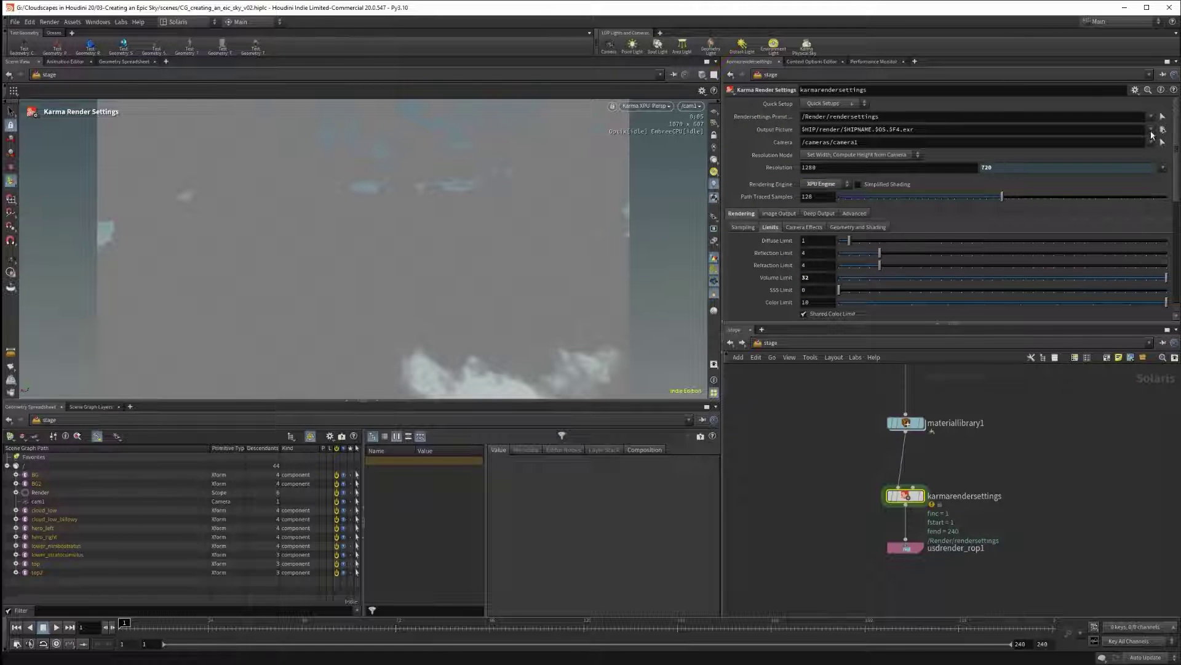
Step: Make karmarendersettings the displayed node so the viewport renders with its settings
click(1019, 443)
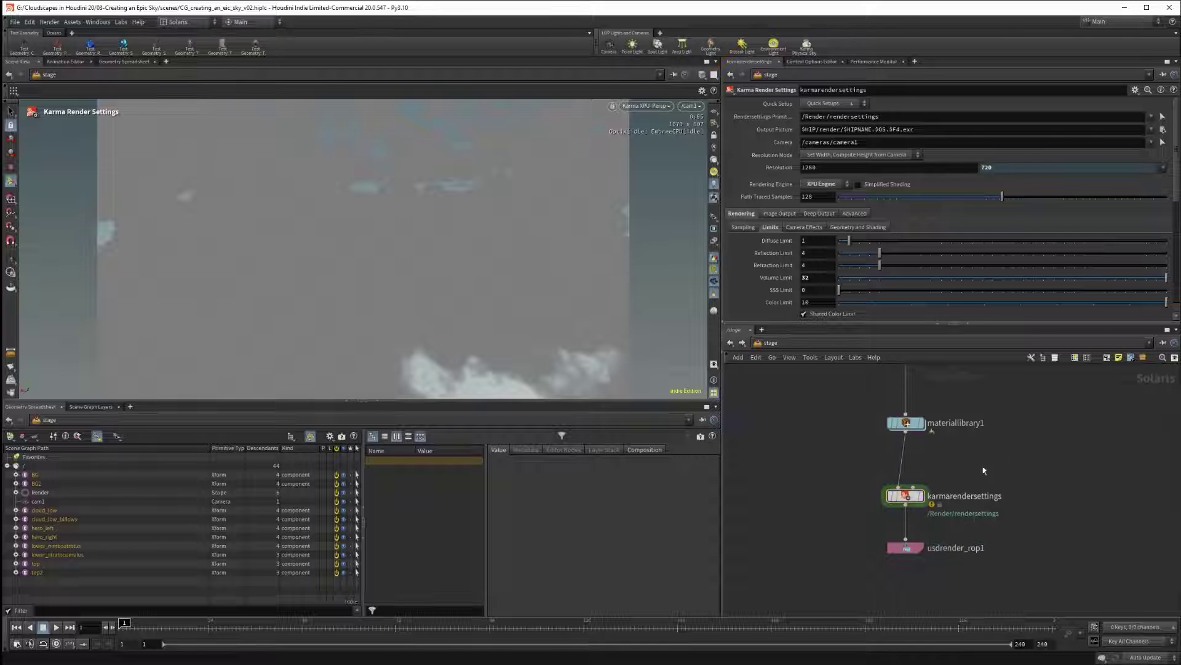
middle_drag(992, 426, 983, 456)
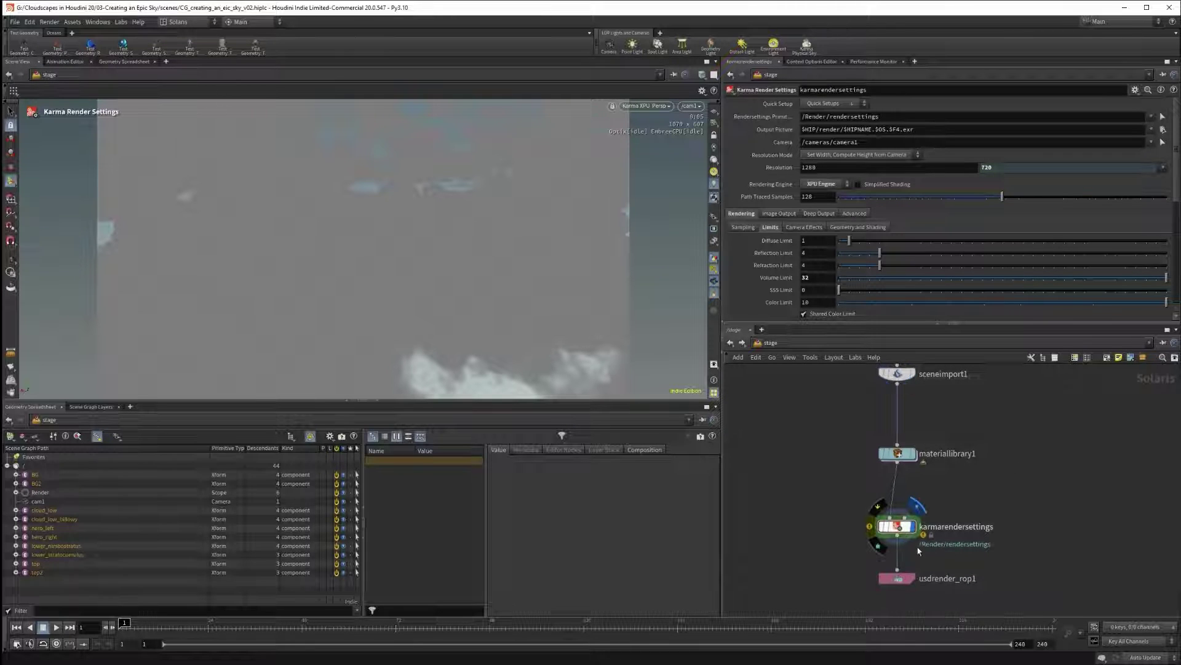
click(916, 506)
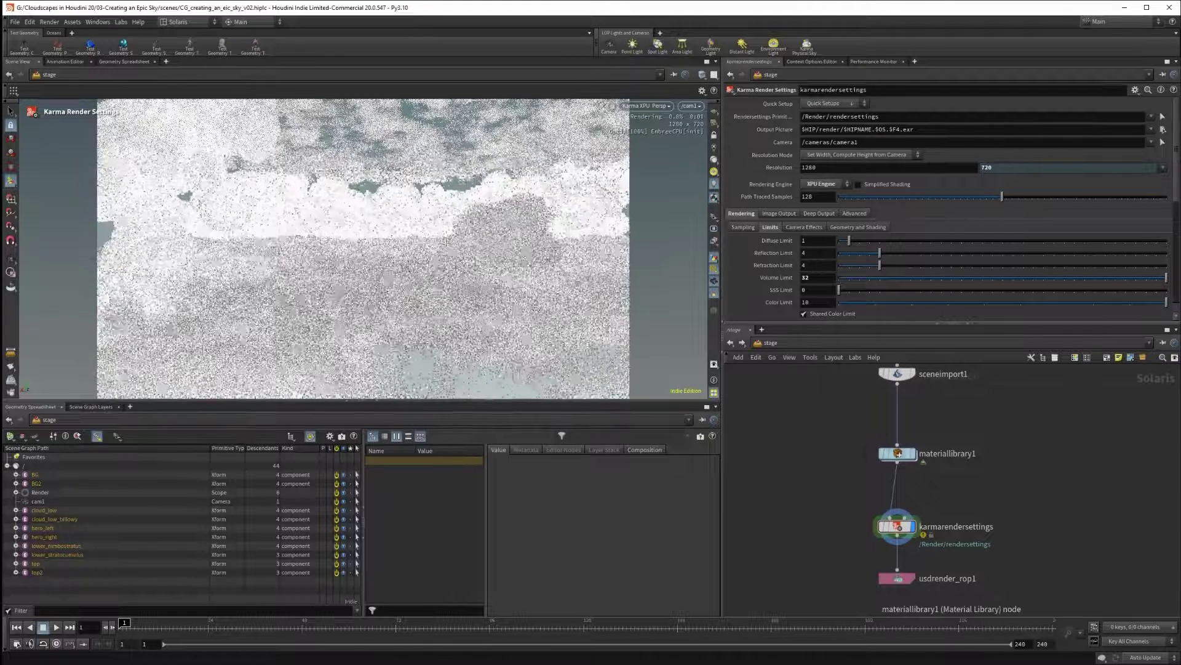
Step: Insert a Karma Physical Sky between materiallibrary1 and karmarendersettings, with solar altitude 66 and solar azimuth 40
drag(897, 453, 897, 430)
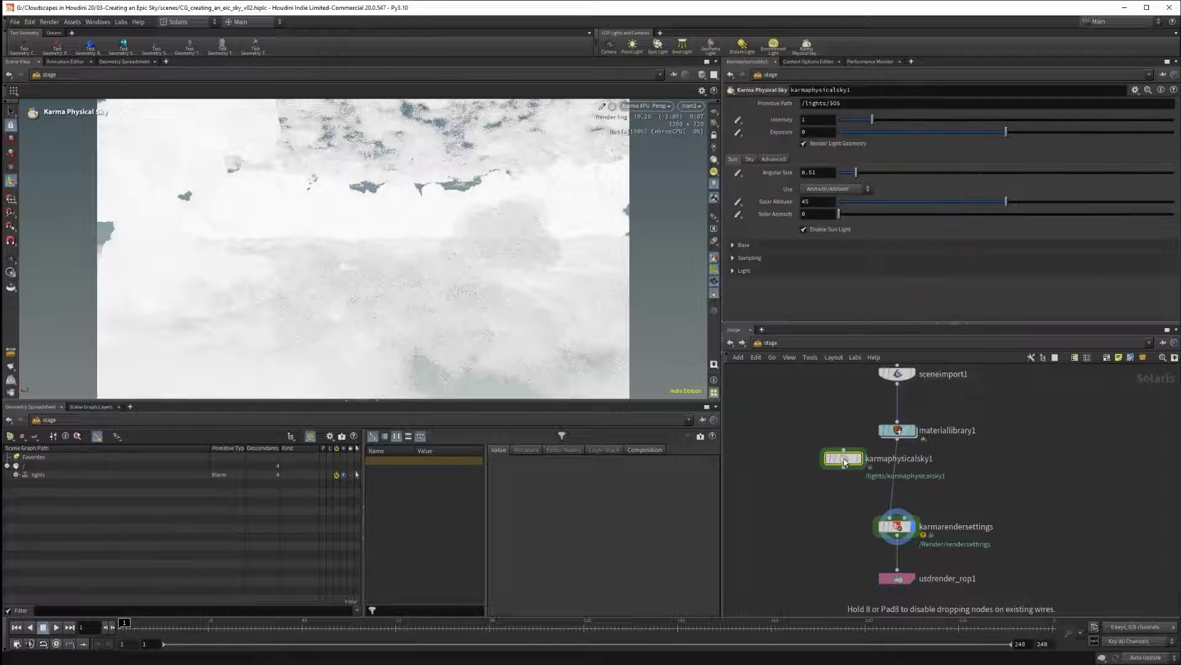
click(899, 482)
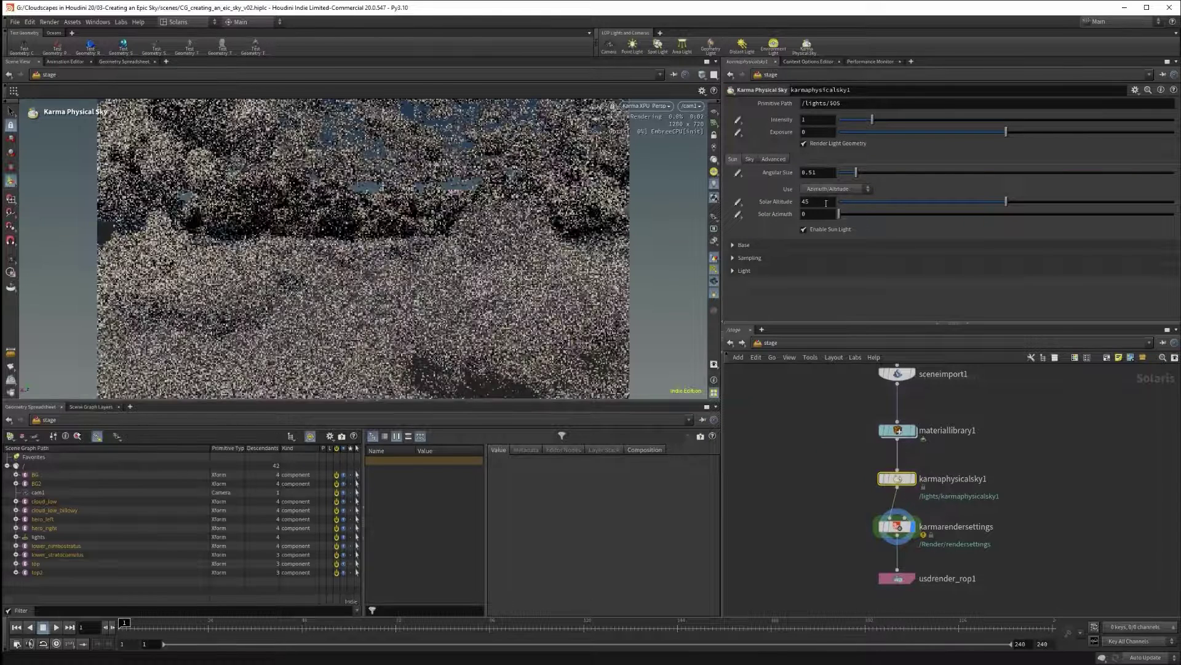
double_click(826, 202)
text(66)
key(Tab)
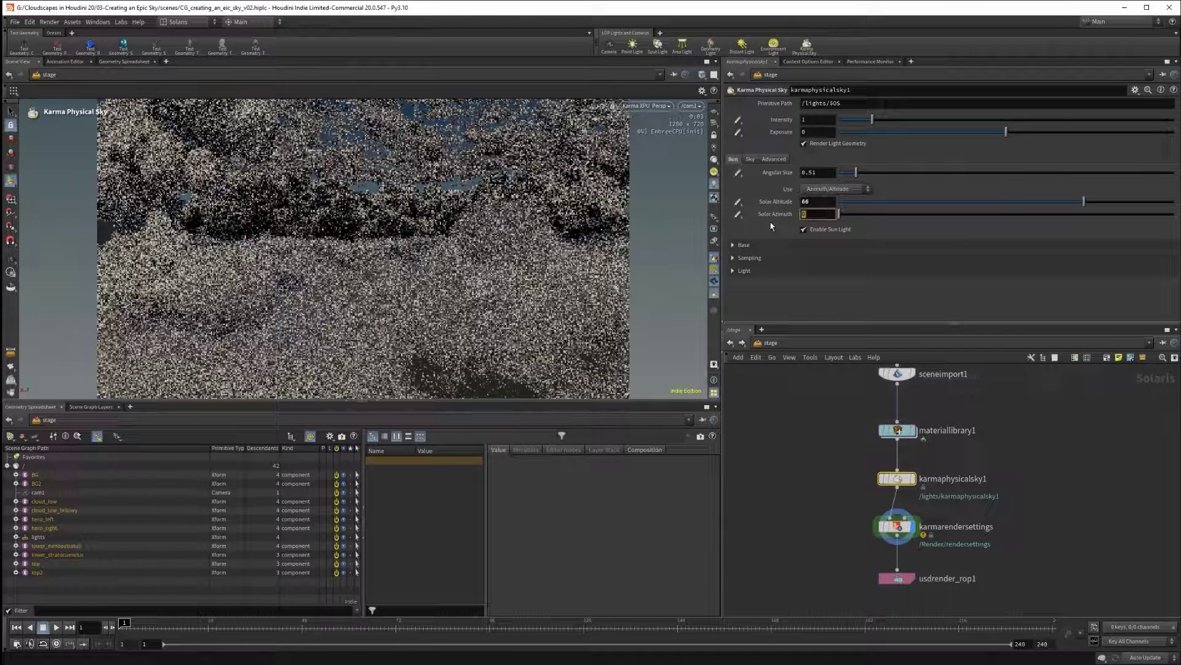
text(40)
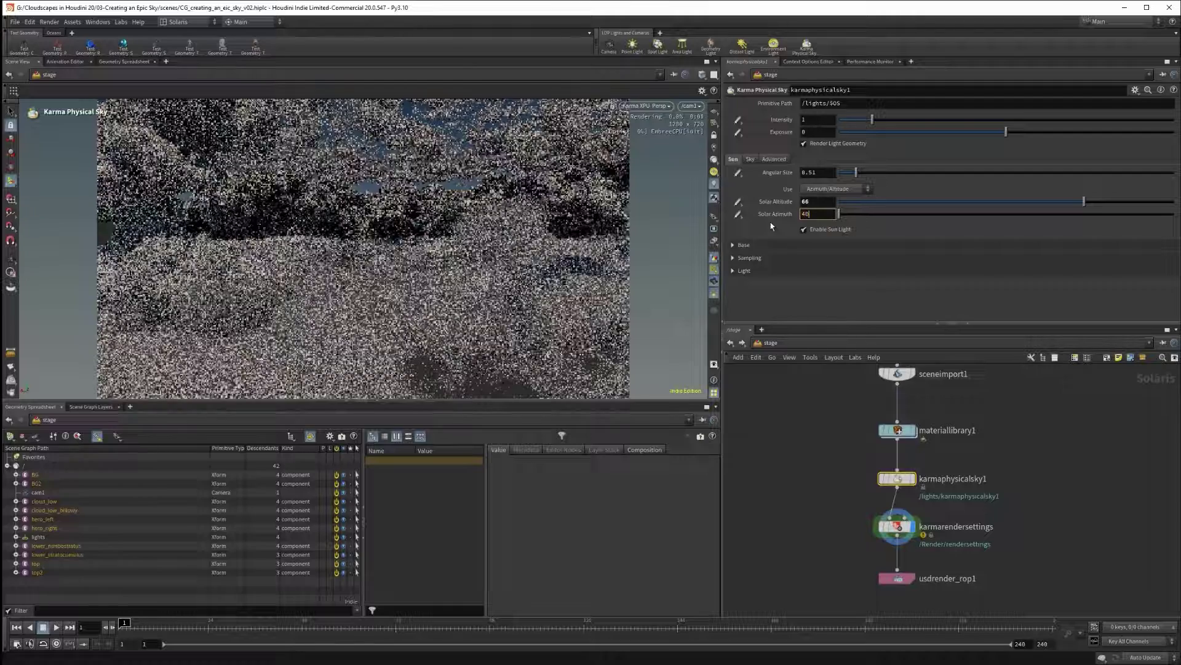
key(Tab)
Step: Limit the objects imported by sceneimport1 to hero_right, hero_left and cam1
middle_drag(1012, 406, 1008, 444)
click(895, 409)
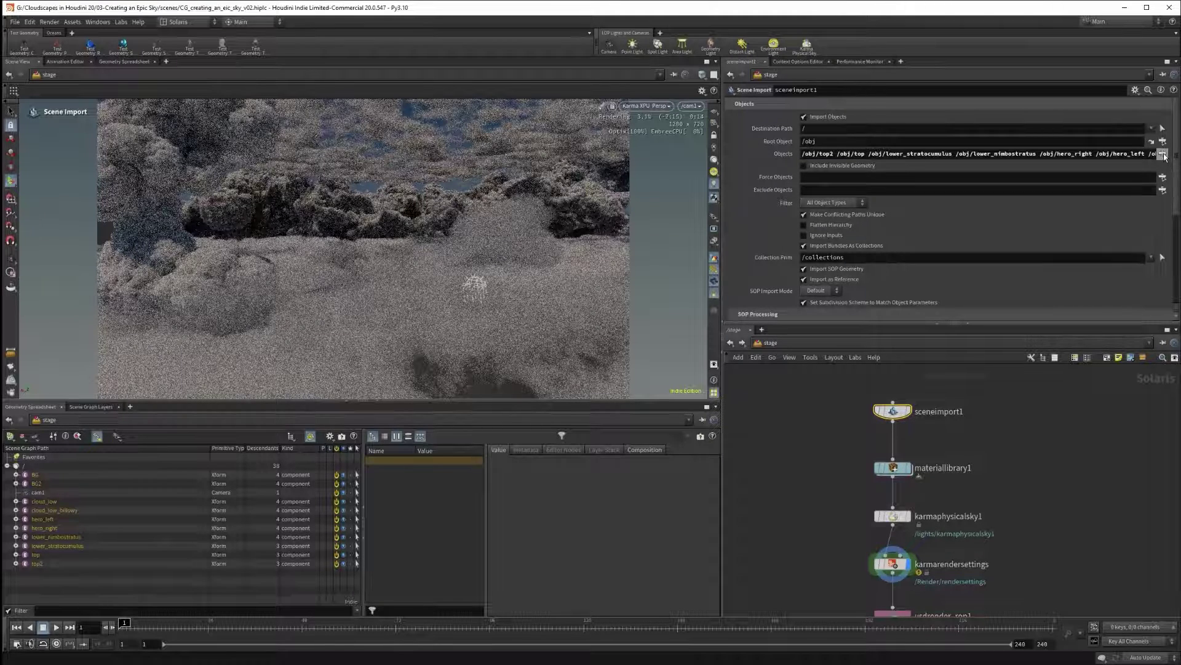
click(1163, 154)
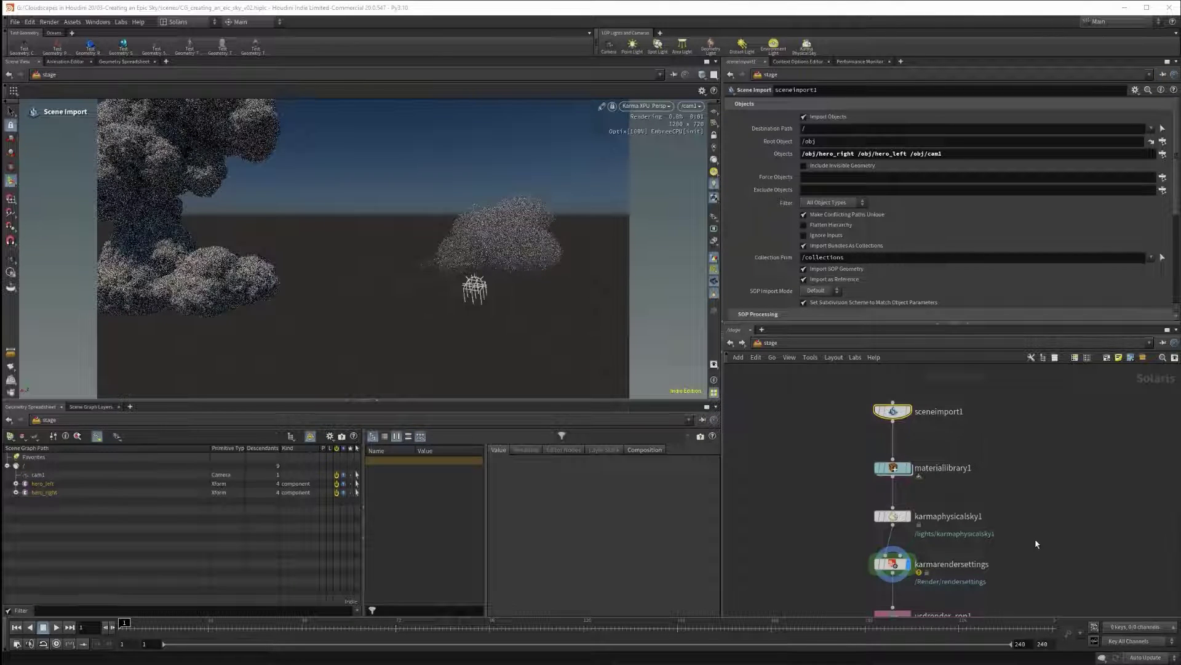
Step: Set the sun's base exposure on karmaphysicalsky1 to 1.5
middle_drag(1069, 530, 1078, 472)
click(903, 459)
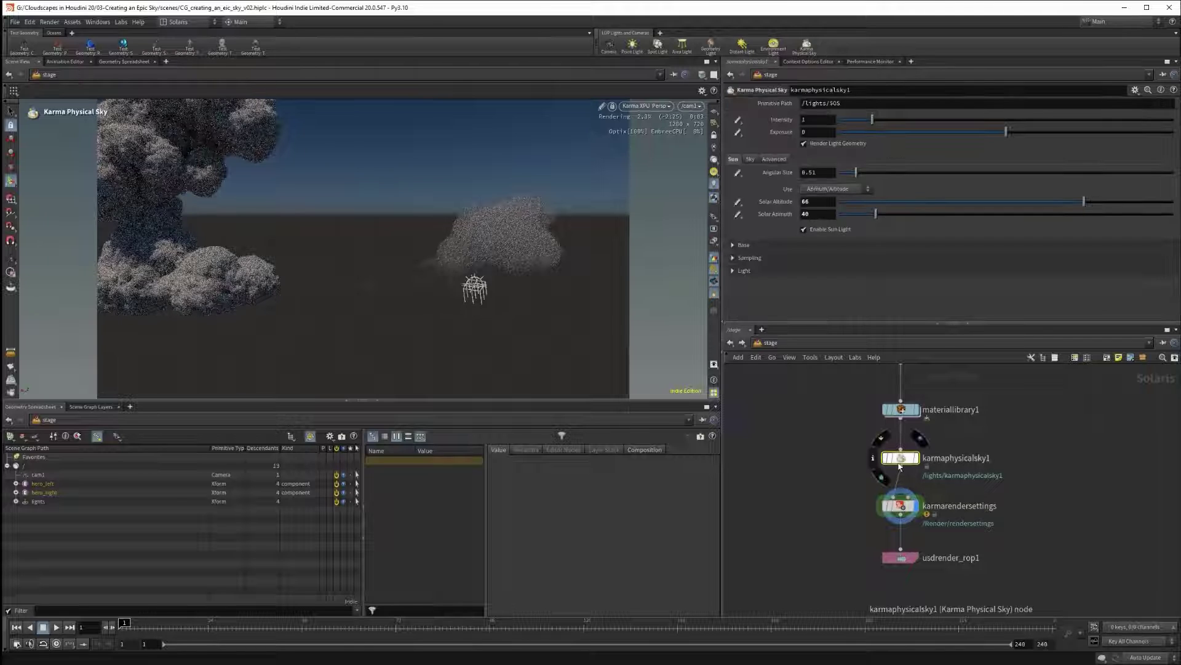
click(734, 245)
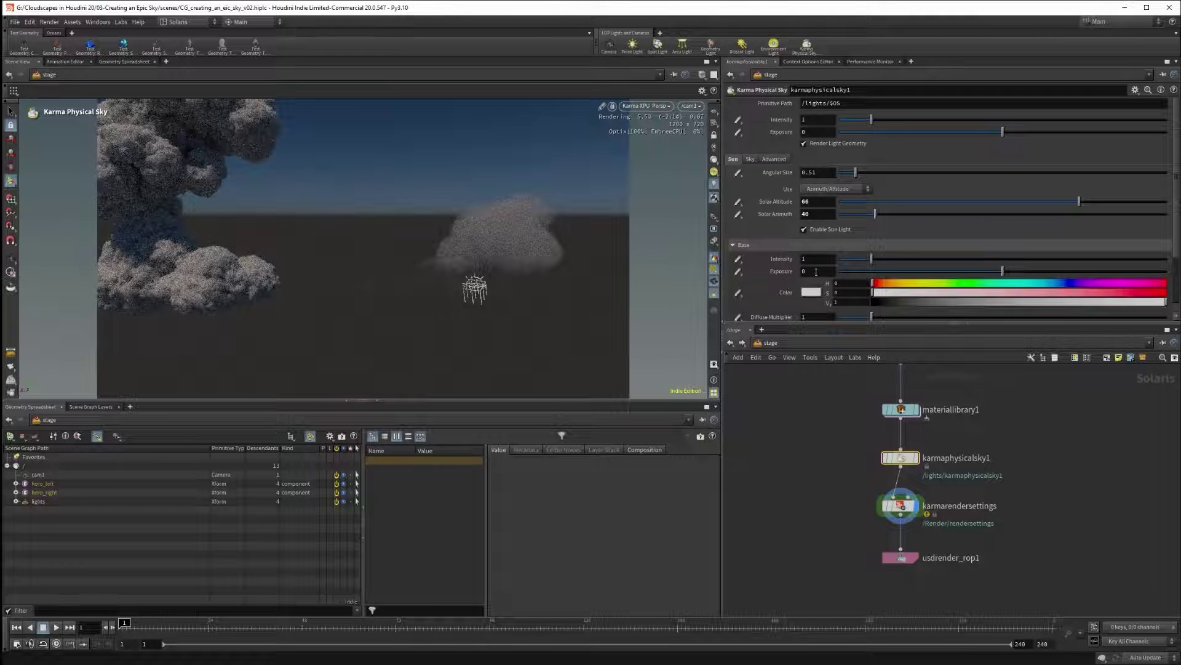
click(816, 272)
text(1.5)
key(Return)
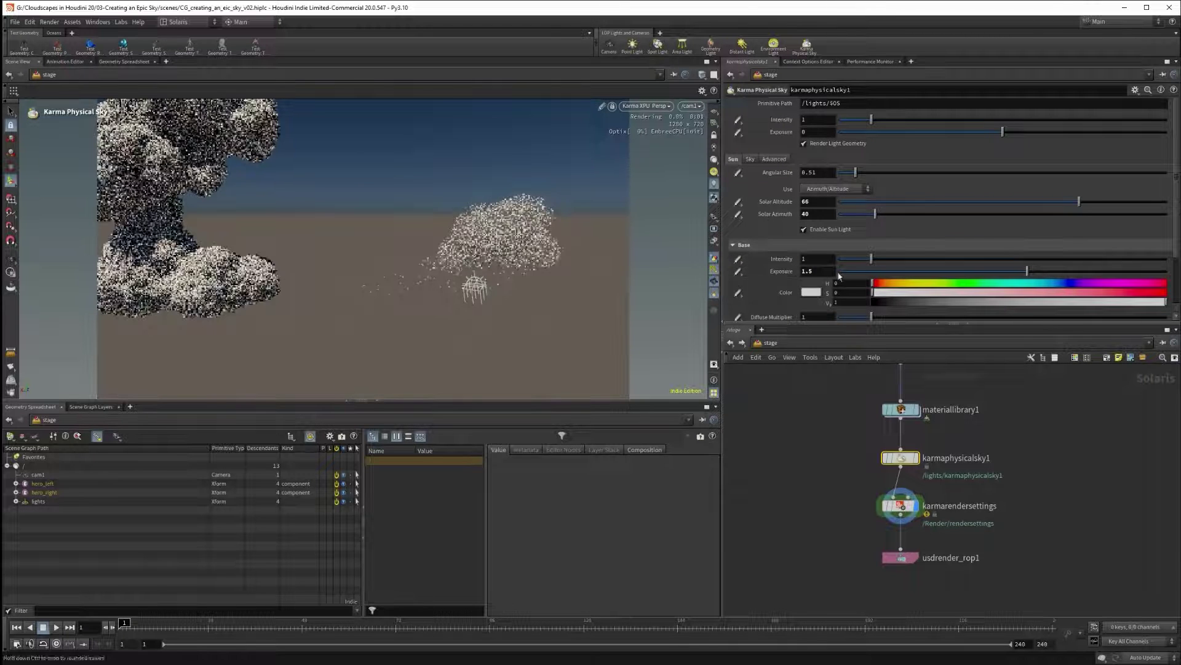
Step: Set the sky's base exposure on karmaphysicalsky1 to 1
click(752, 159)
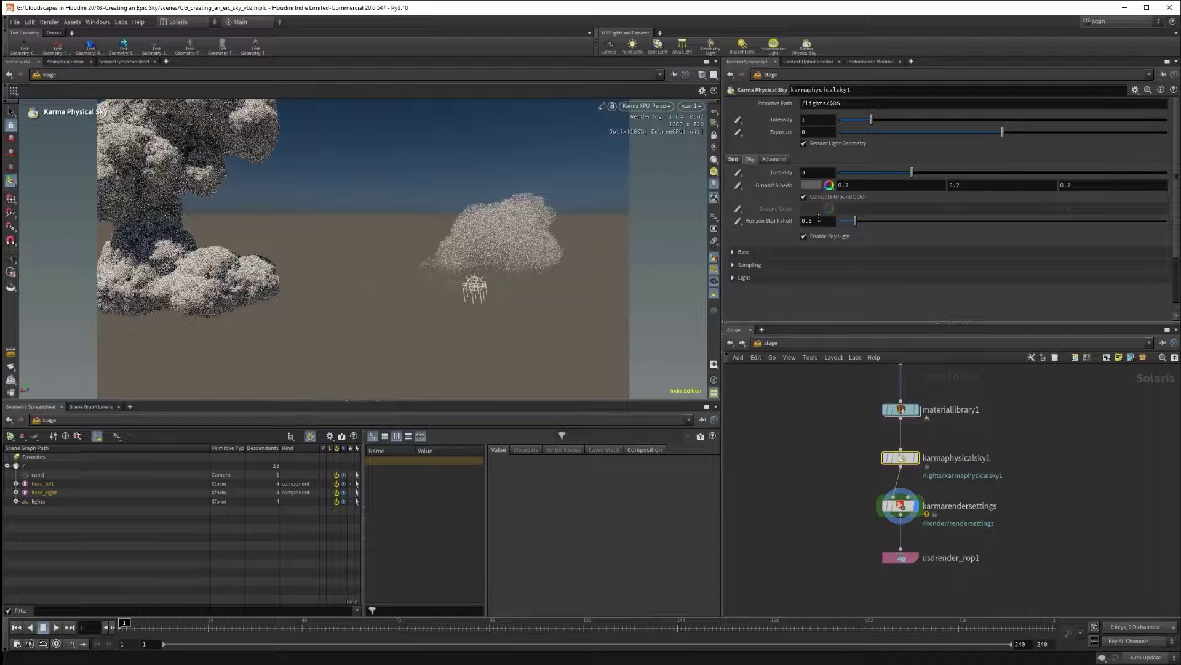
click(799, 252)
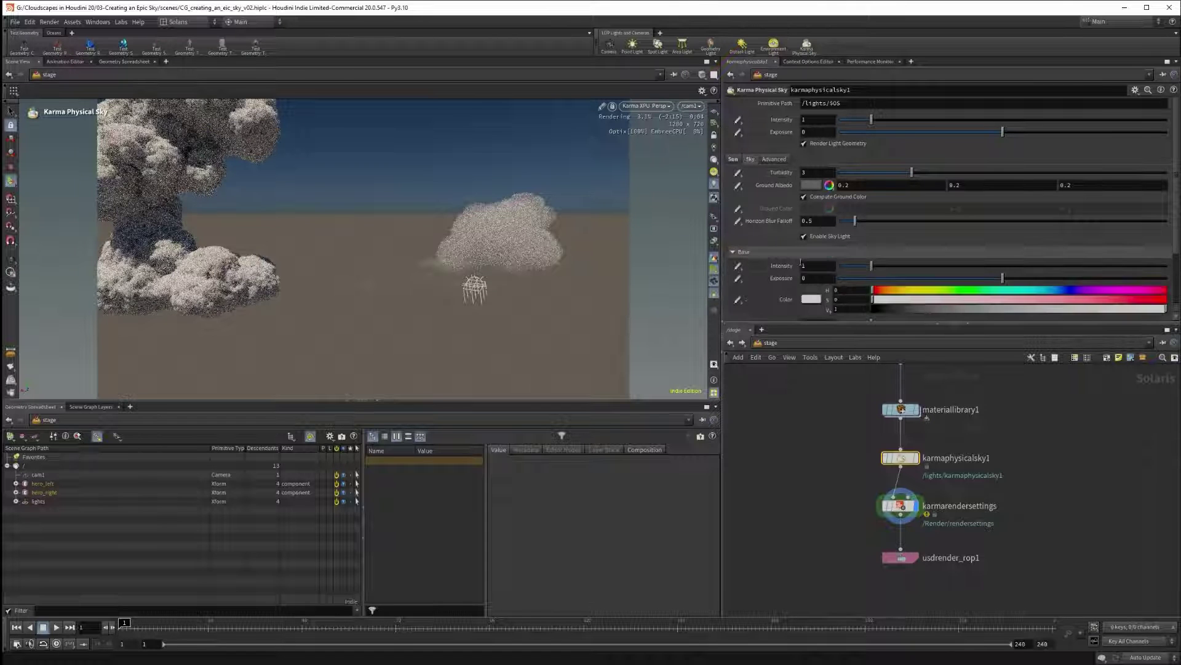
drag(815, 278, 762, 280)
text(1)
key(Return)
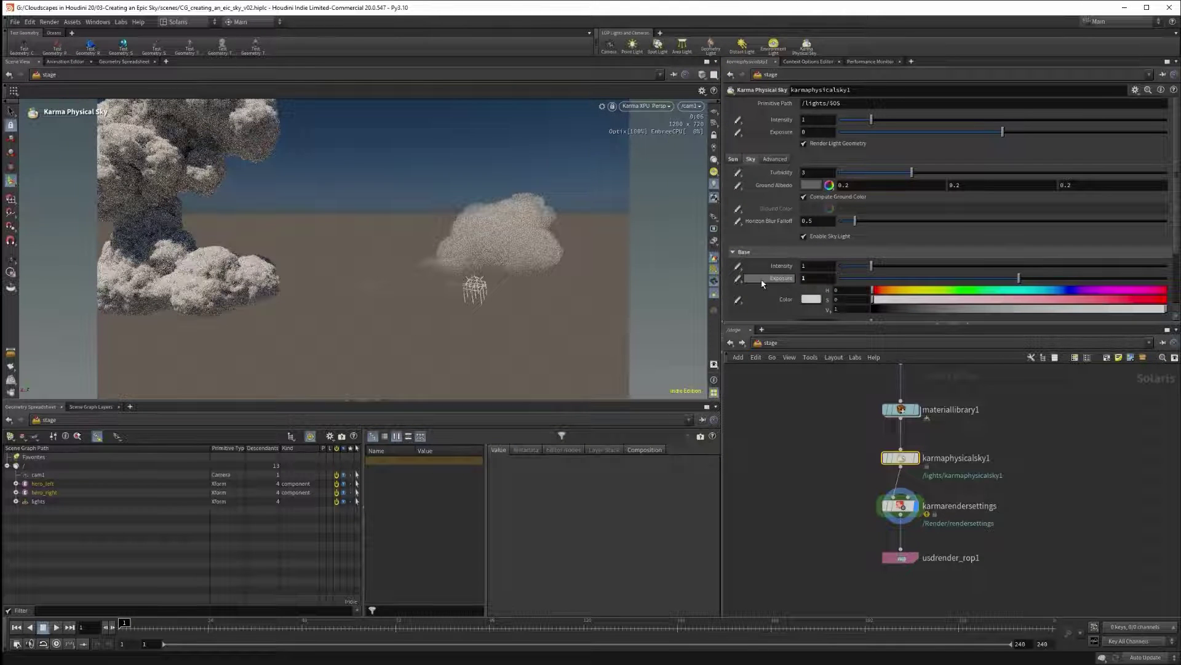
Step: Set the sky's Horizon Blur Falloff to 10 and return to the sun parameters
drag(813, 221, 758, 243)
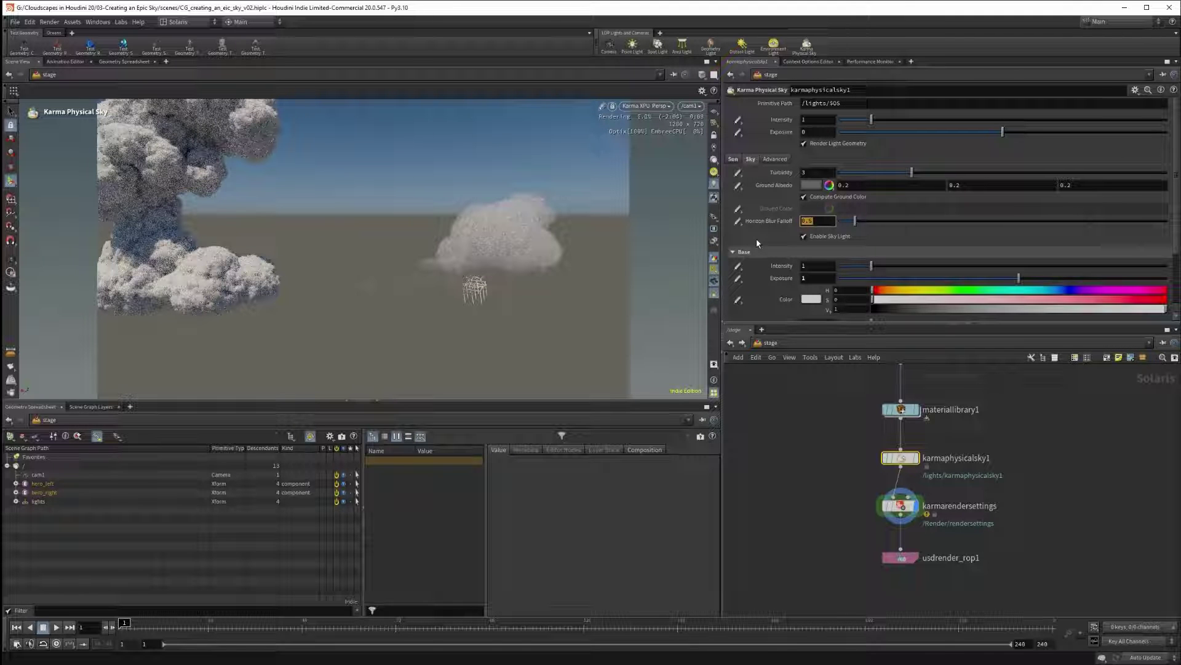
text(10)
key(Return)
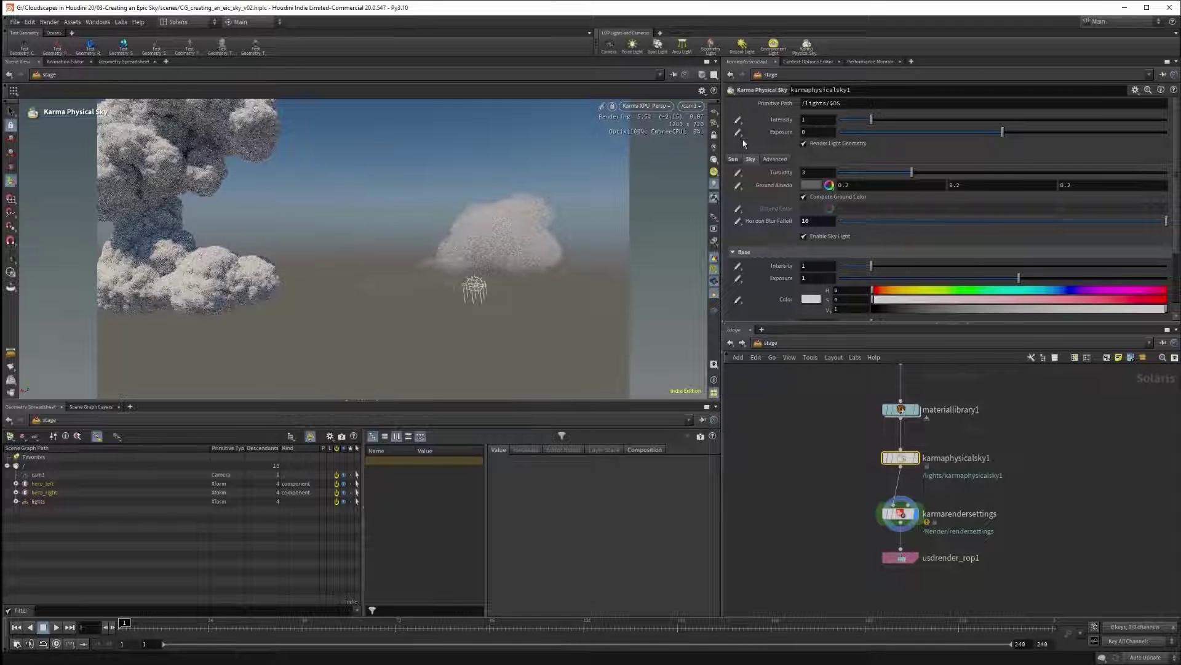
click(734, 160)
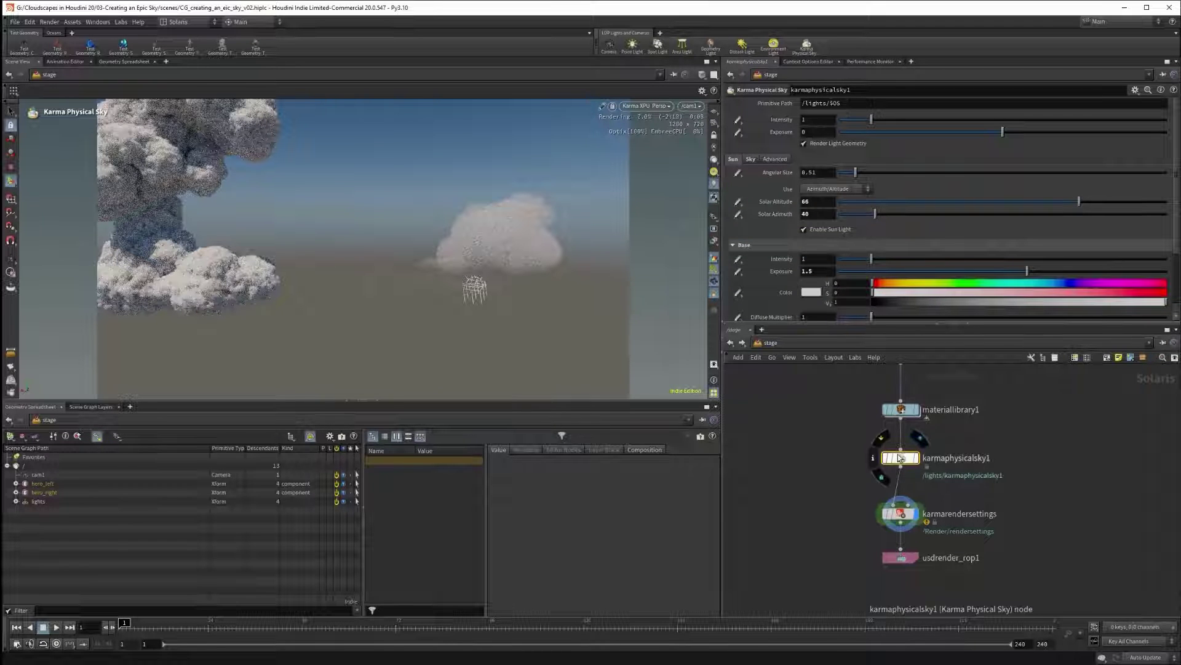
scroll(1002, 468, up, 2)
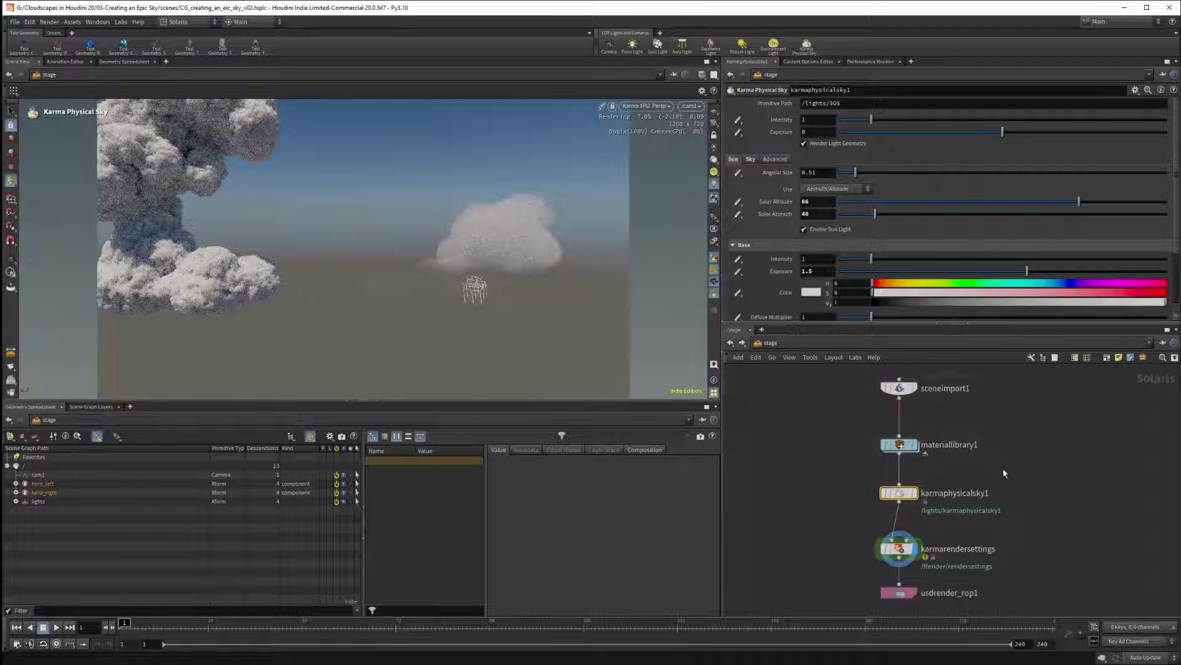
Step: Check the contents of materiallibrary1 and set its Material VOP to karmacloudmaterial1
double_click(901, 448)
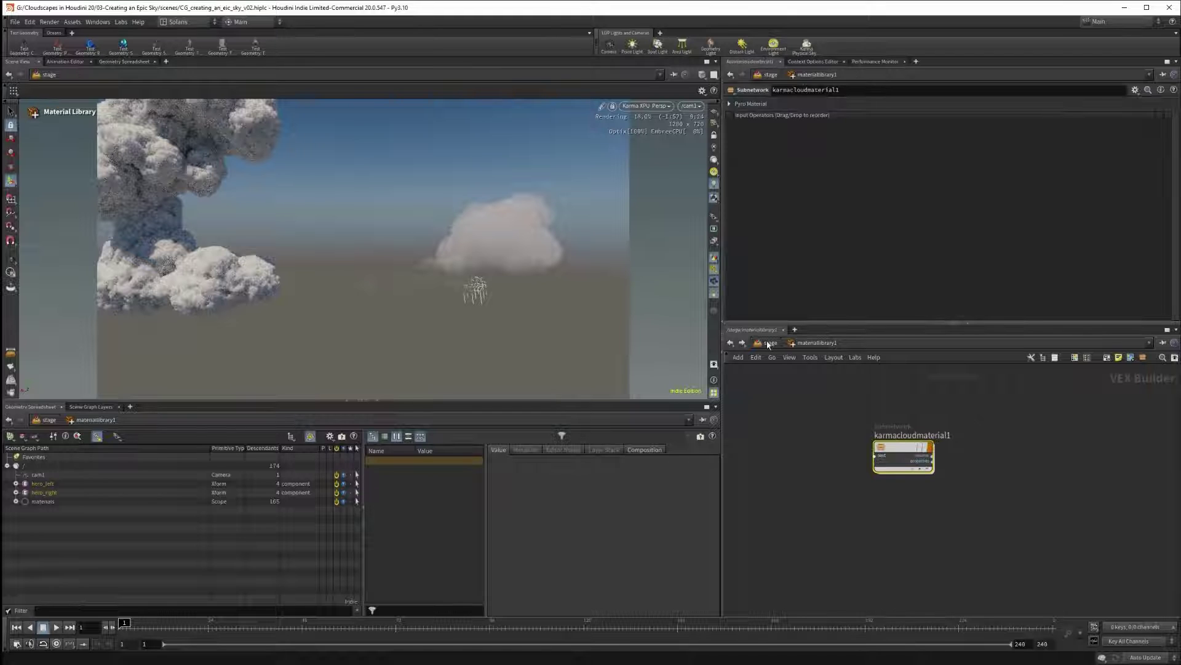
click(769, 344)
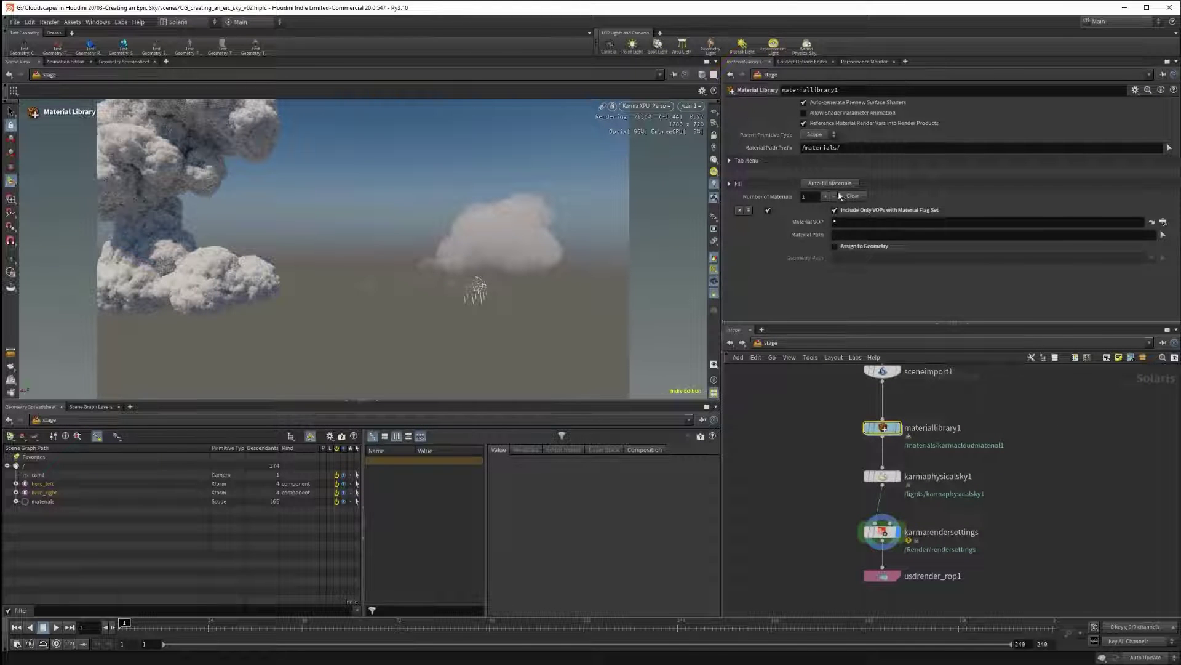
click(1060, 222)
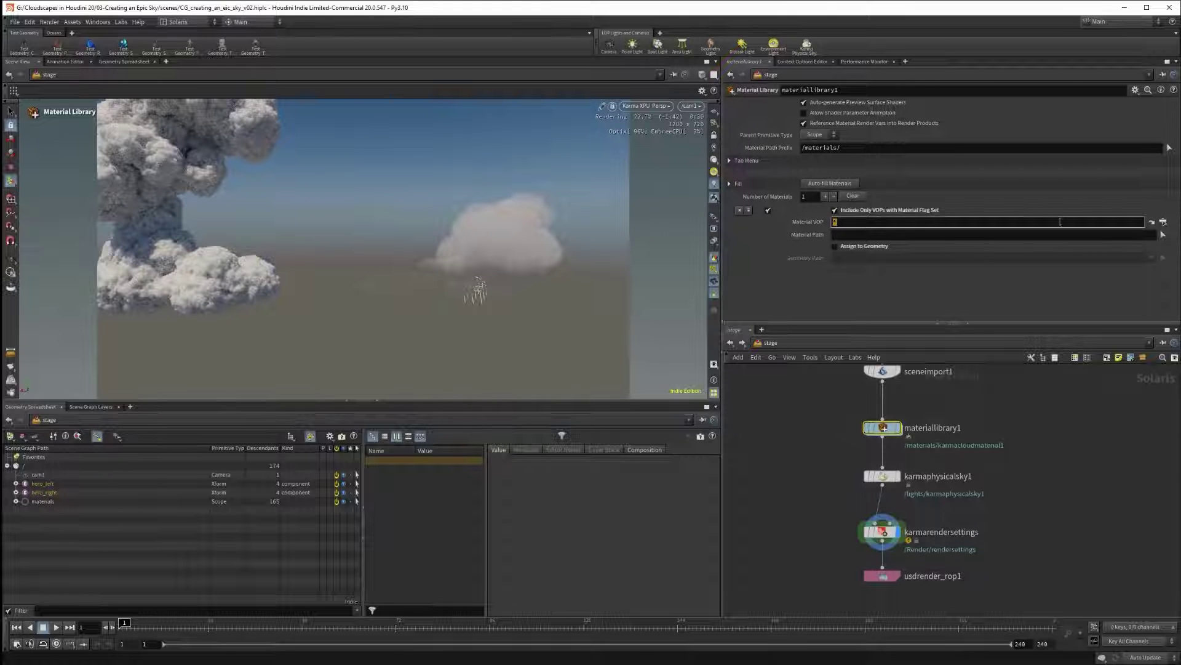
click(1164, 222)
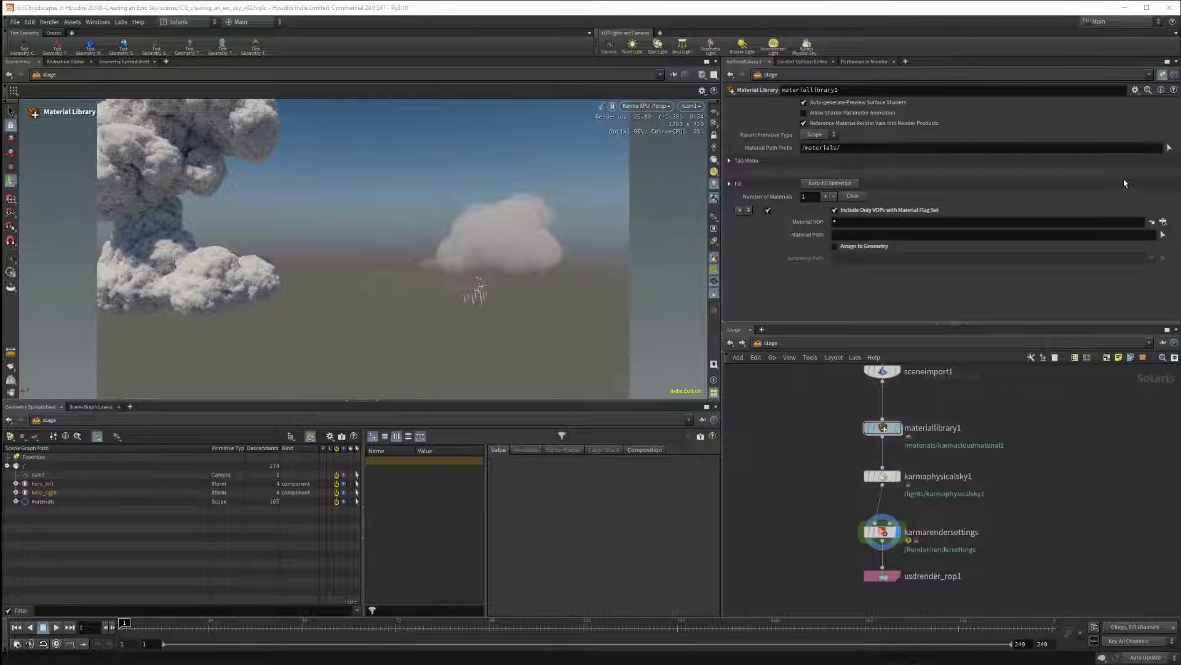
click(1175, 339)
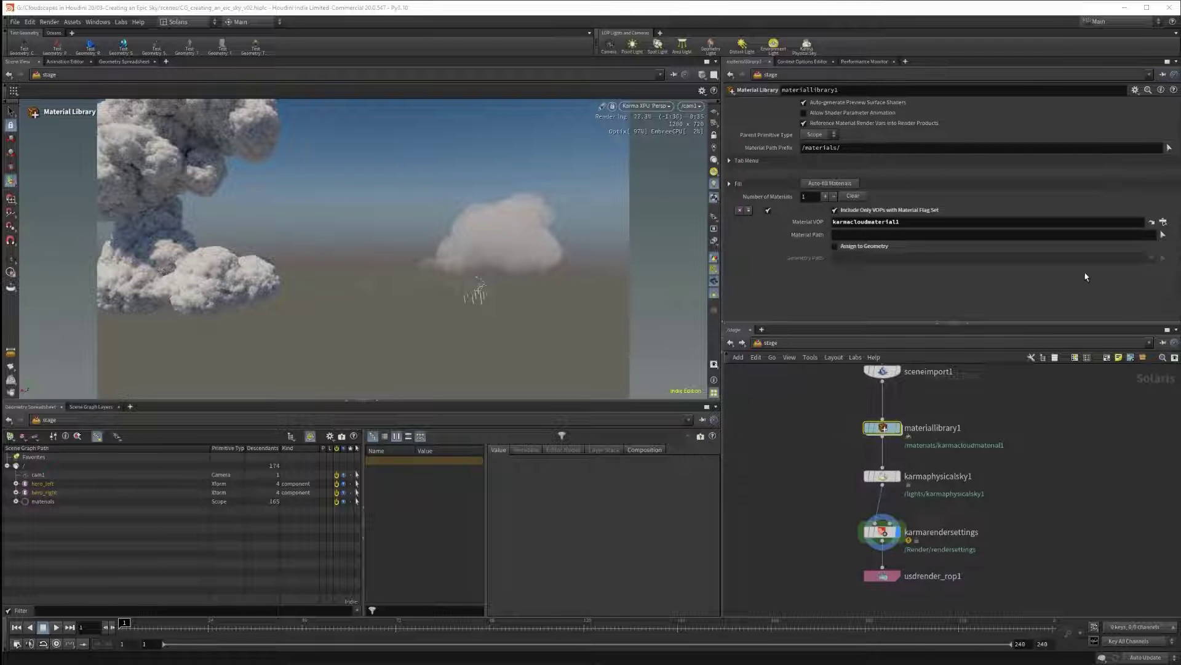
Step: Enable geometry assignment for karmacloudmaterial1 in materiallibrary1 and set its geometry path to *
click(857, 247)
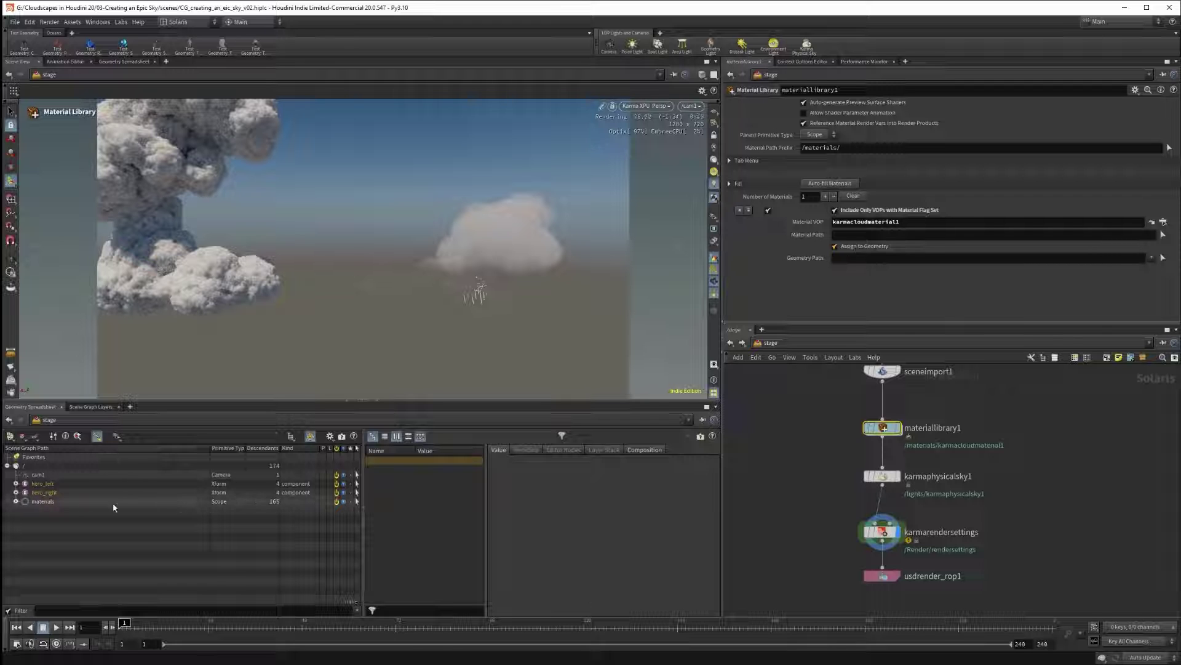
drag(70, 483, 844, 257)
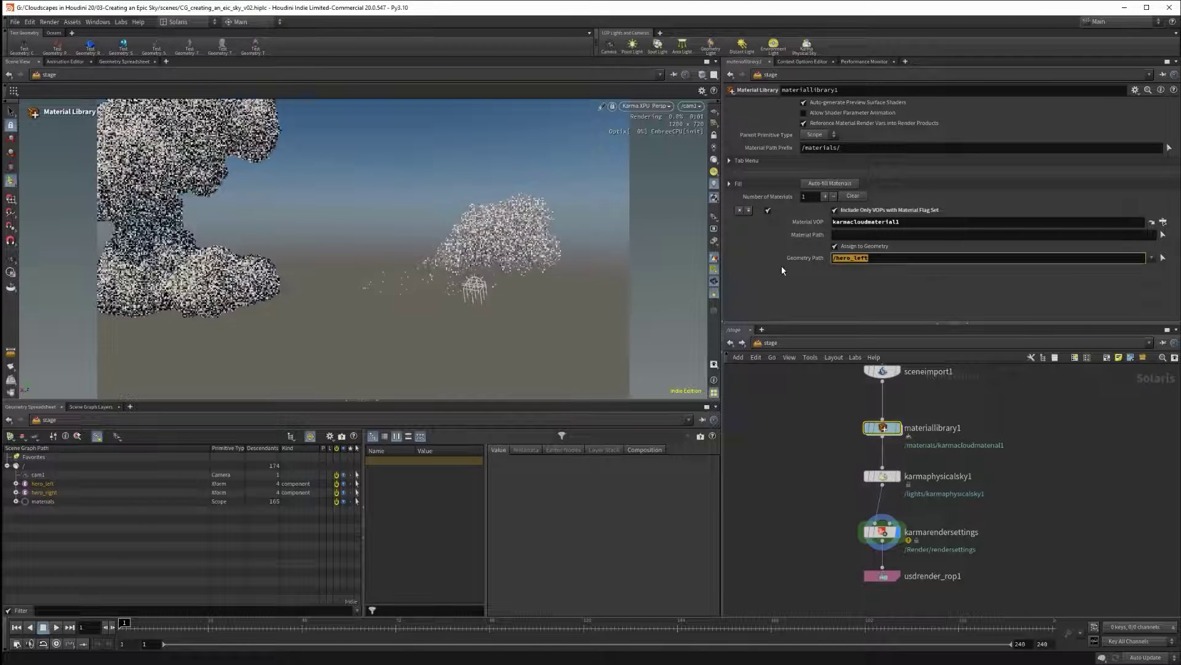
text(*)
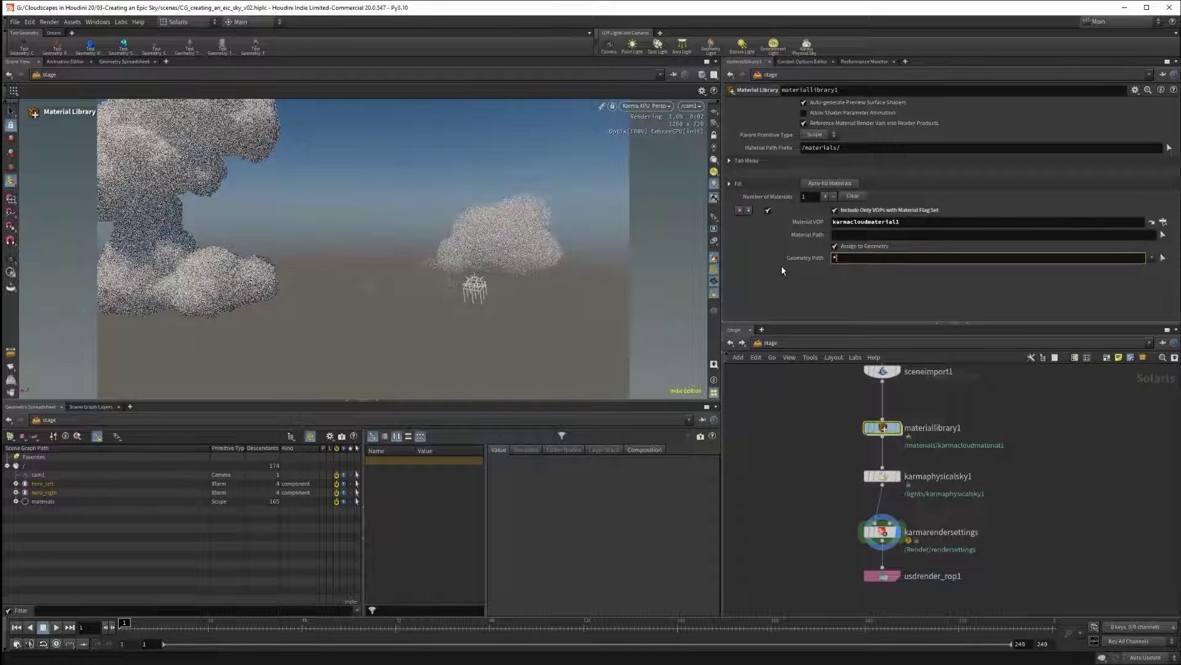
key(Return)
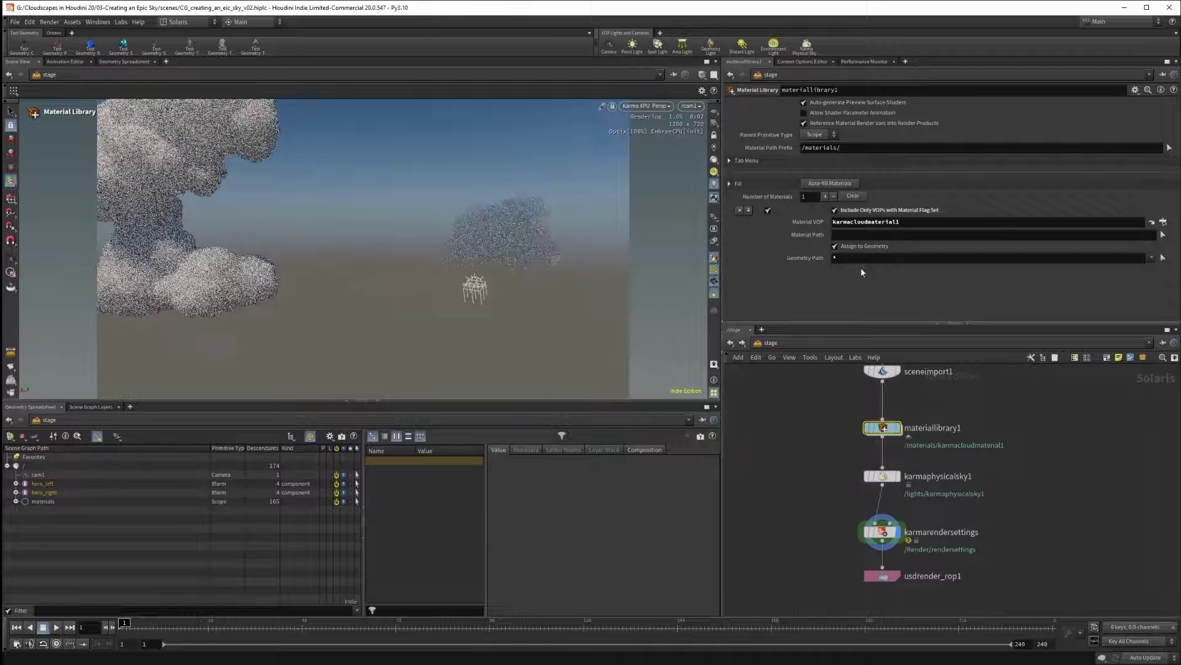
click(821, 421)
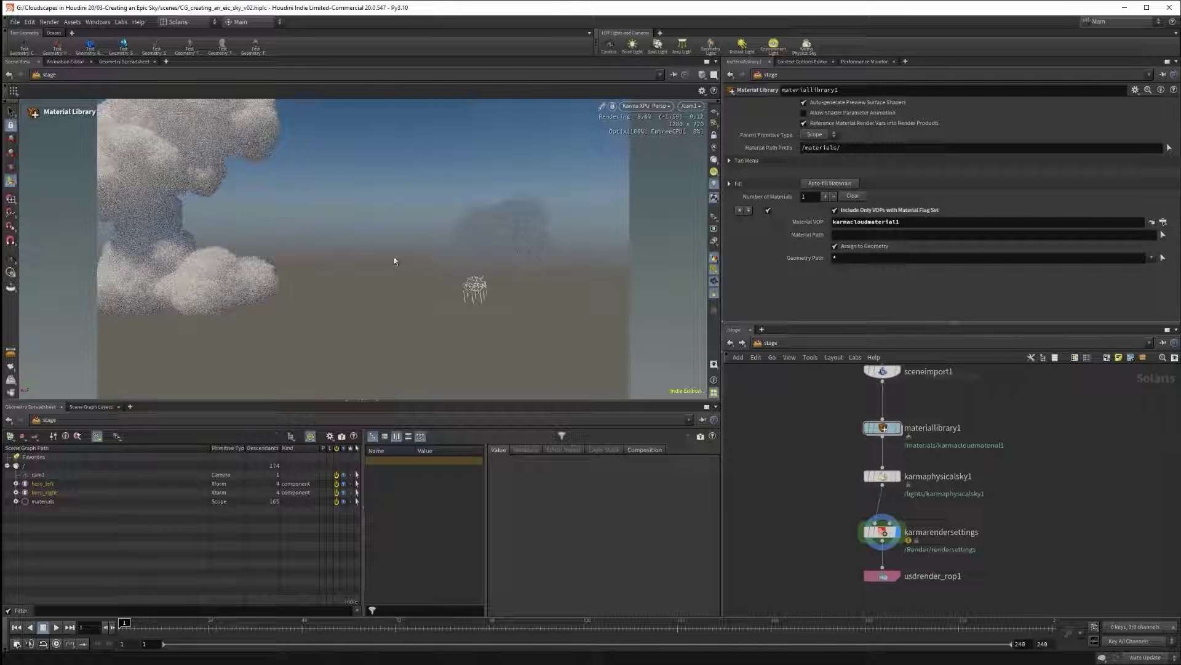
middle_drag(825, 444, 819, 447)
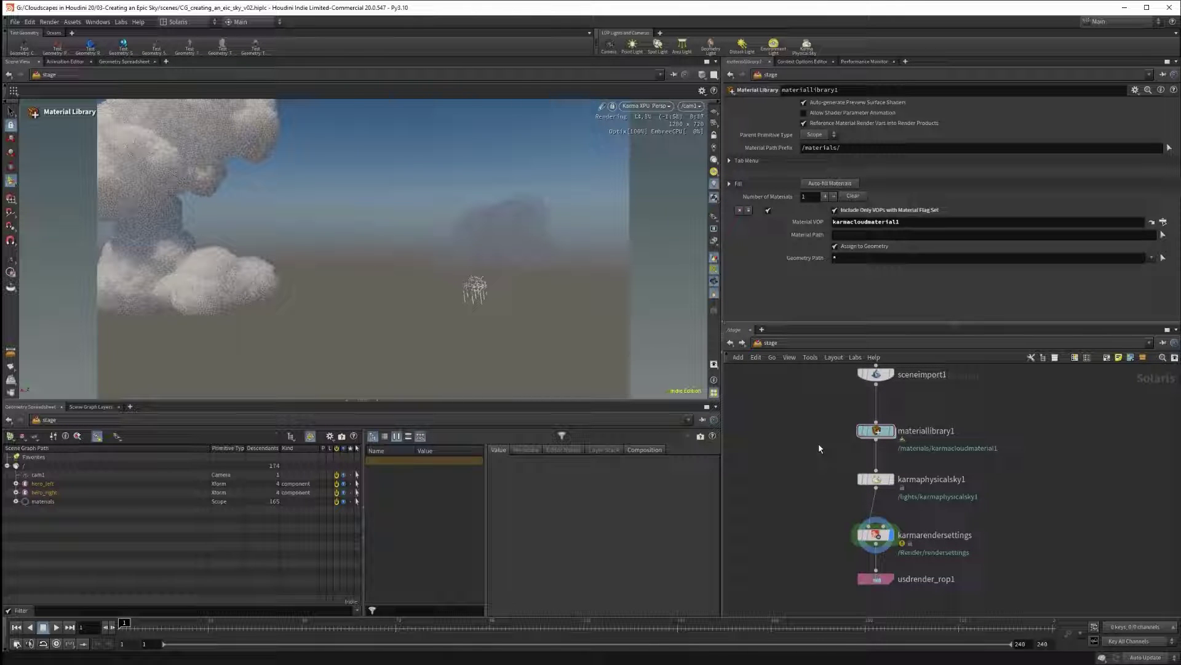
Step: Open the karmacloudmaterial1 network inside materiallibrary1 to inspect its Karma Pyro Shader parameters
double_click(878, 432)
double_click(905, 449)
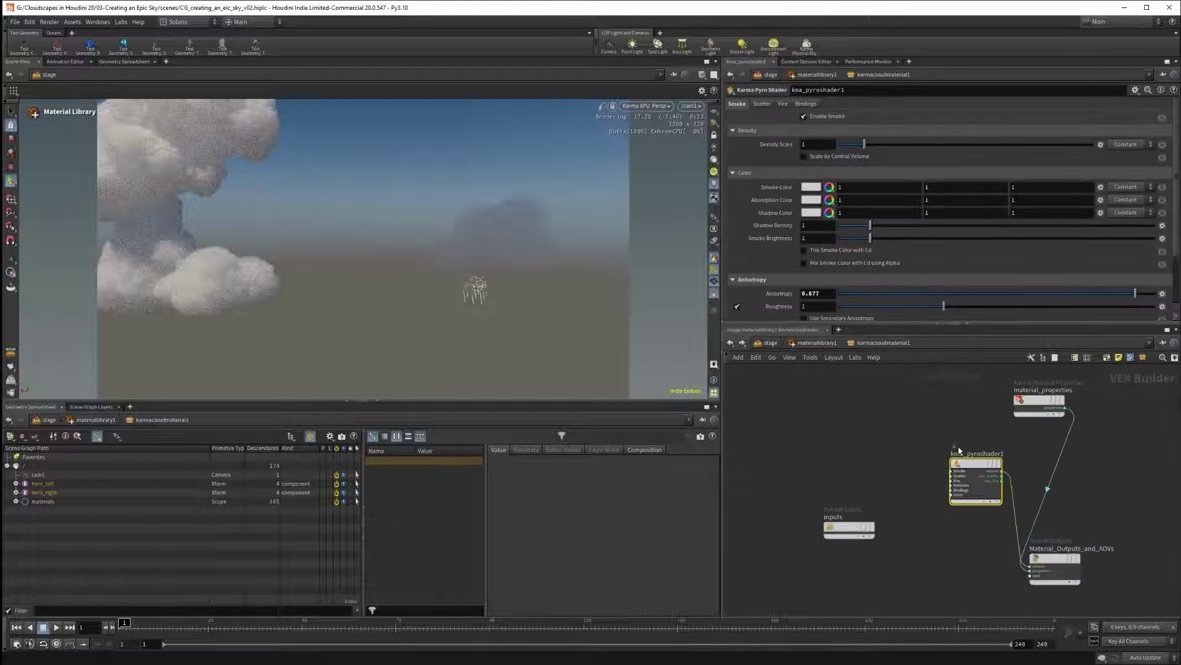
mouse_move(978, 467)
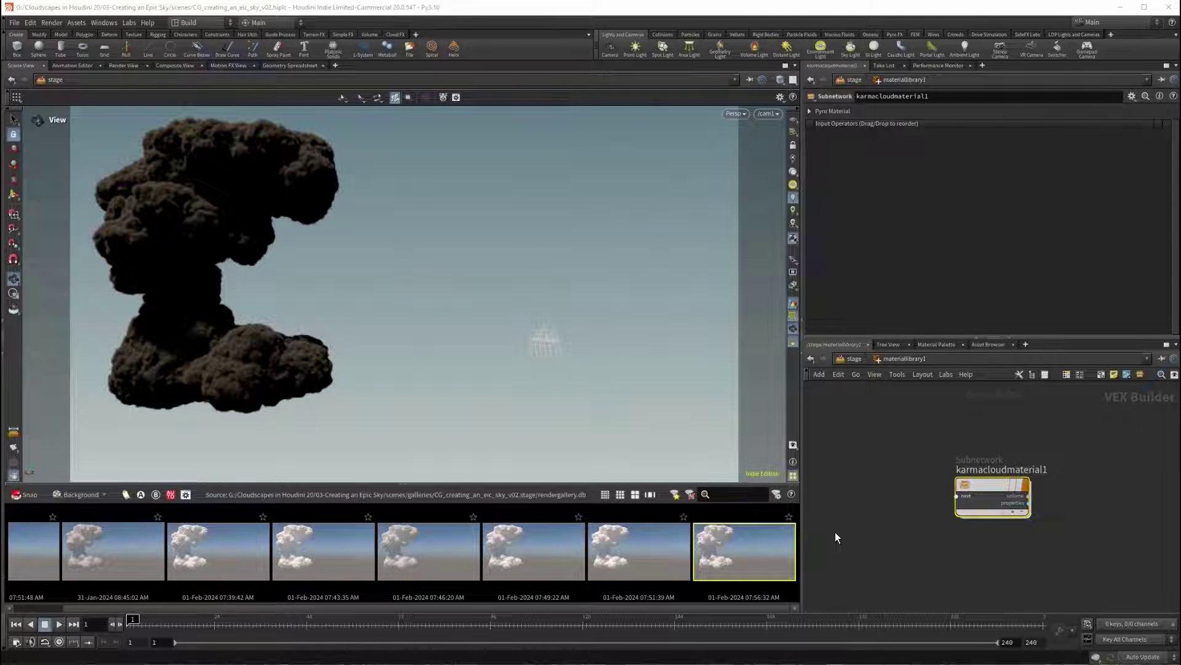
click(205, 22)
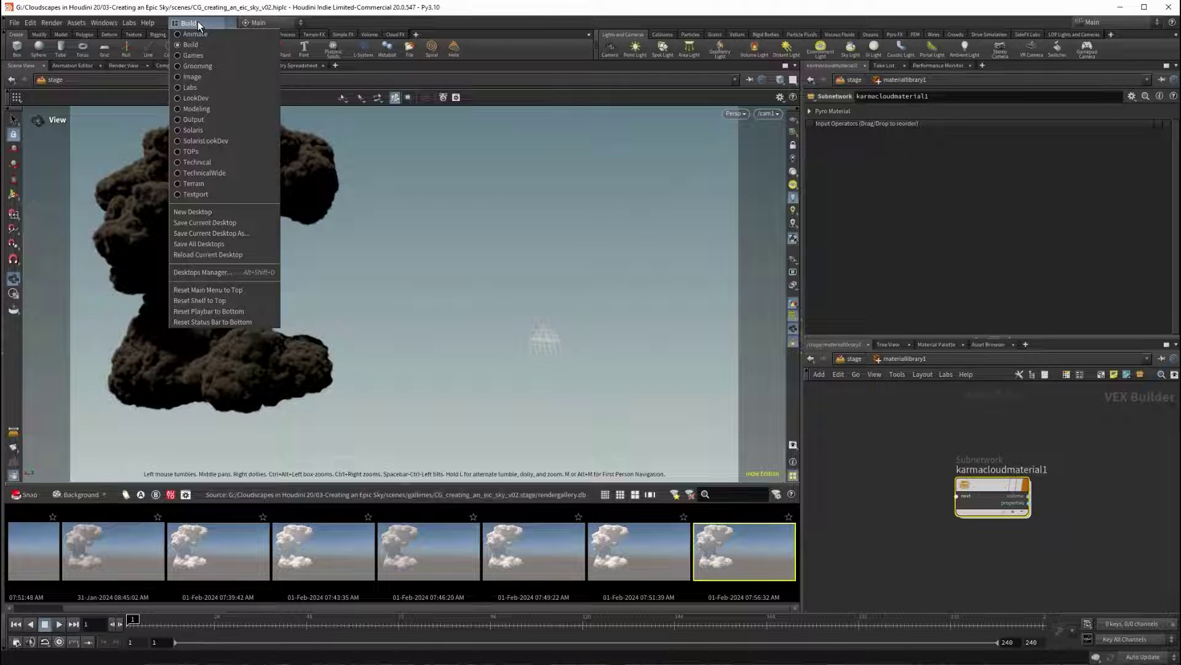
click(197, 23)
click(198, 23)
click(152, 94)
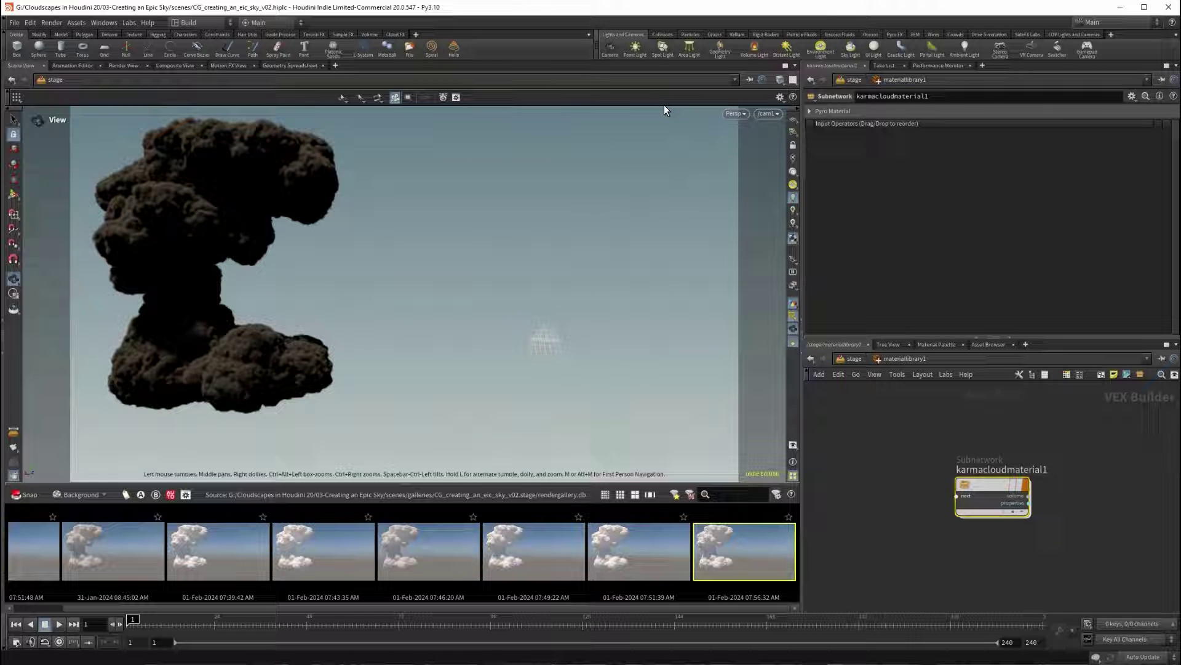
Step: Switch the viewport renderer from Houdini GL to Karma XPU
click(736, 114)
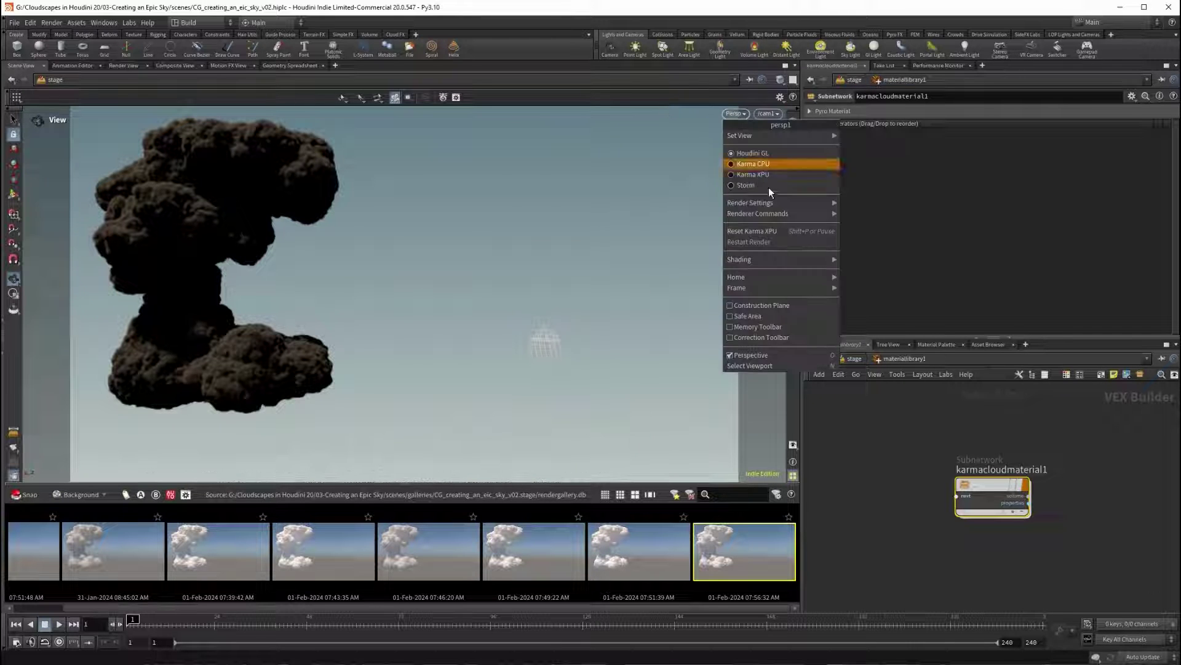
click(751, 175)
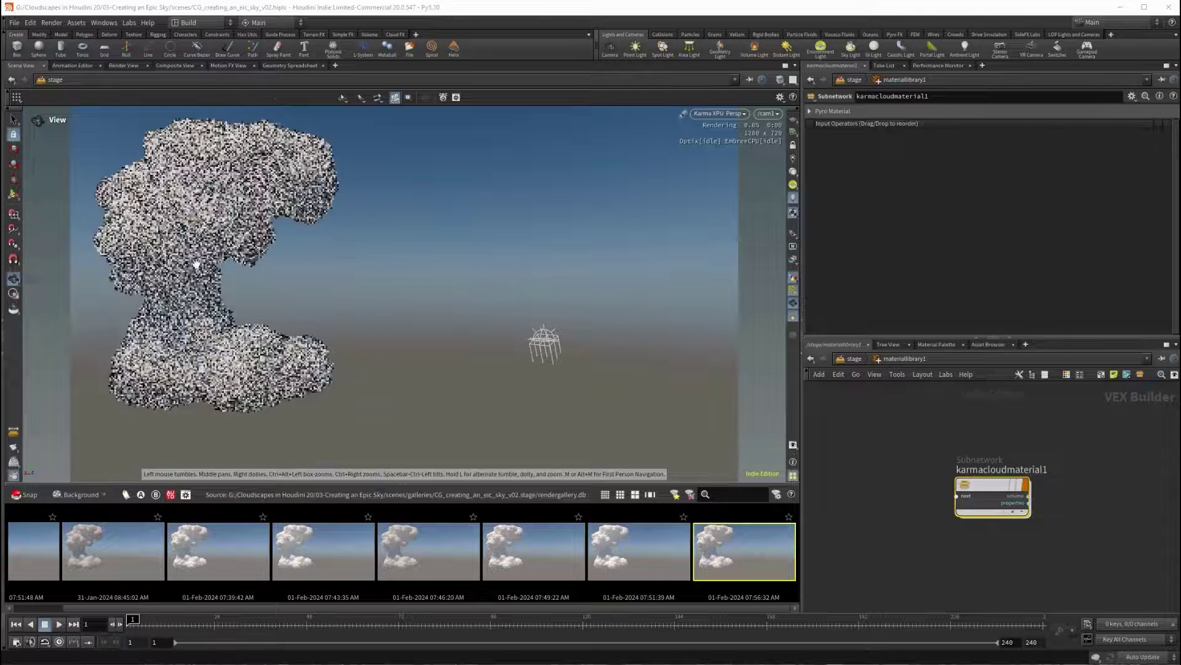
Step: Set the Density Scale of kma_pyroshader1 inside karmacloudmaterial1 to 10
double_click(992, 483)
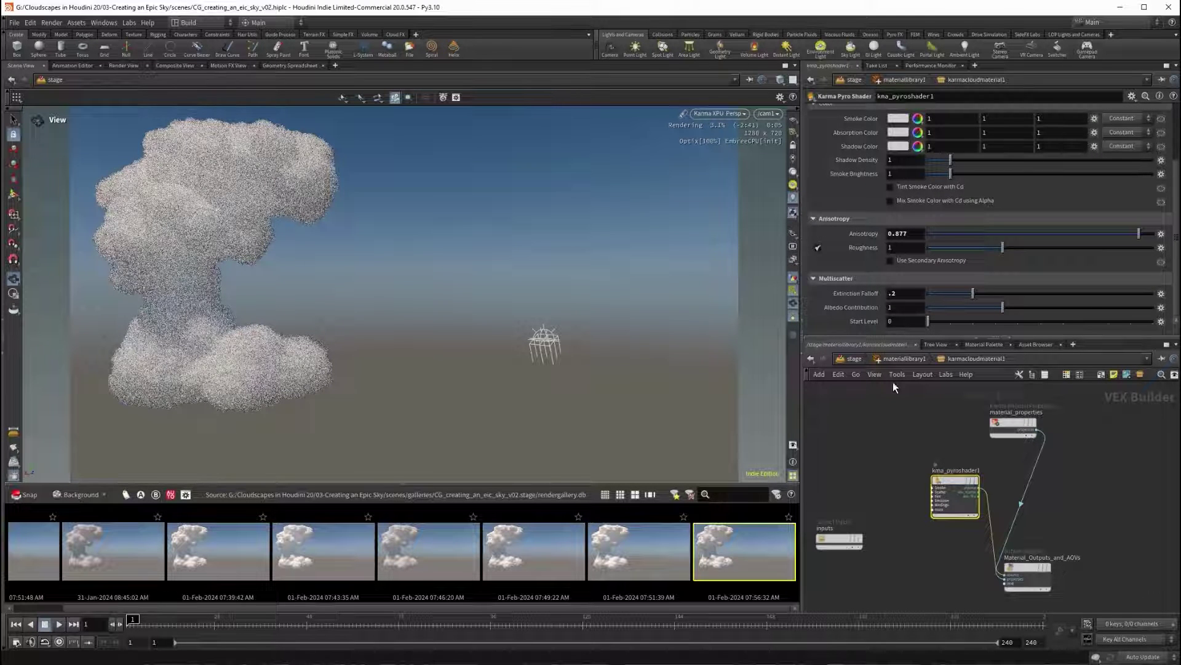
scroll(903, 222, up, 3)
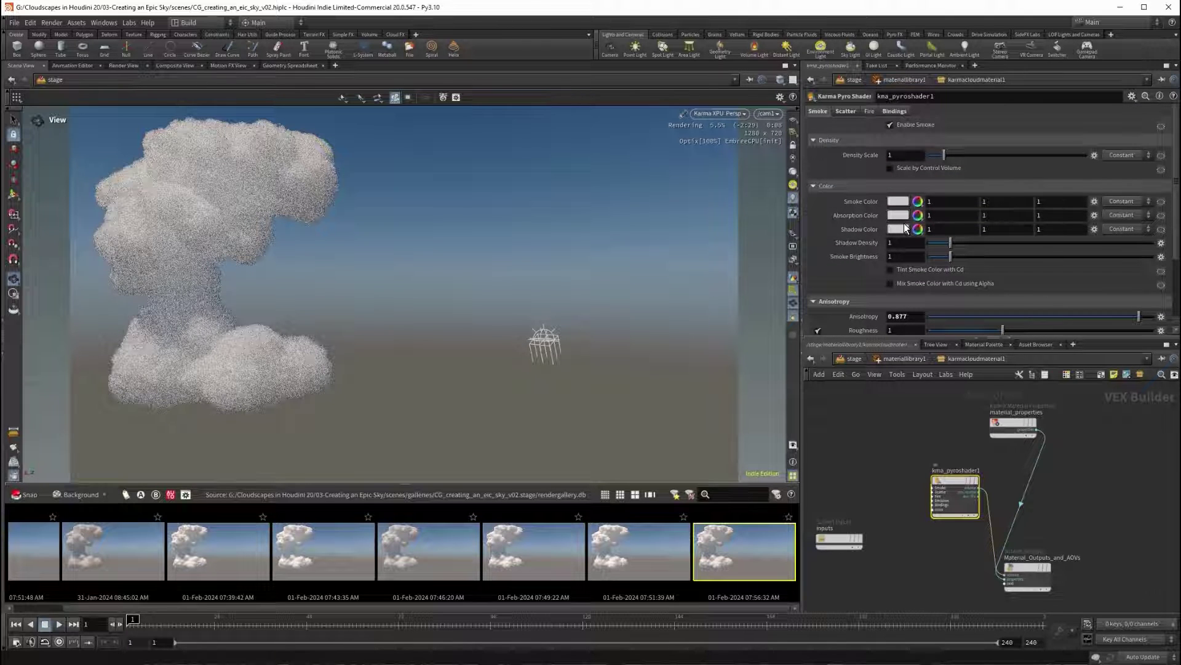
click(910, 157)
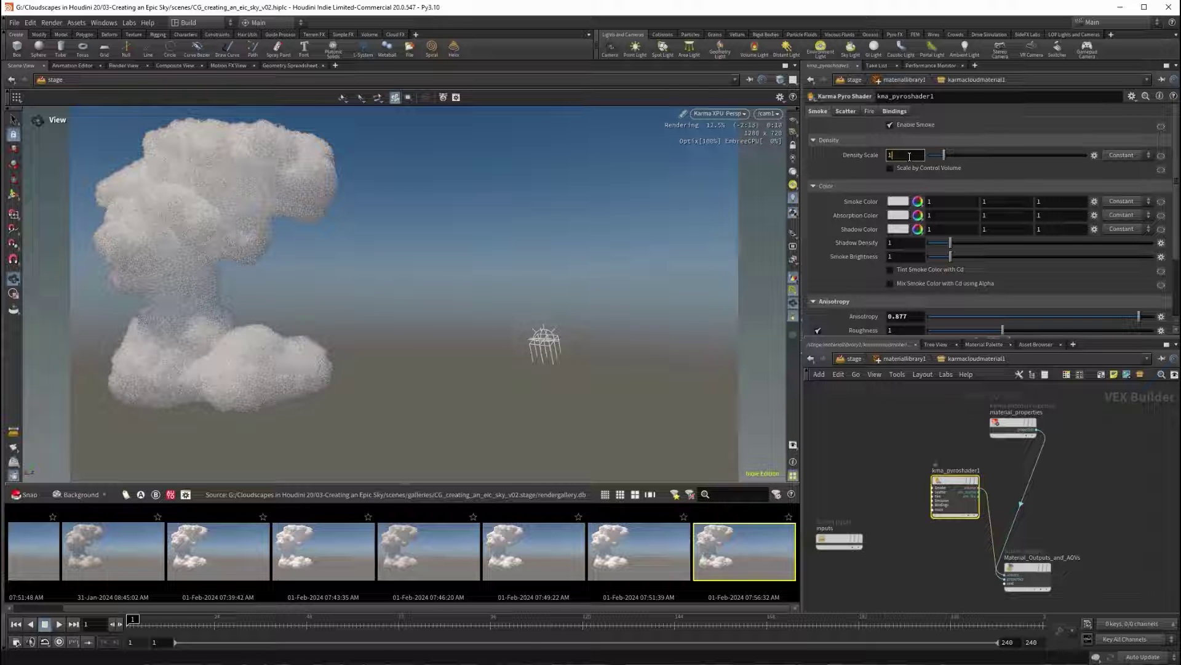
text(0)
key(Return)
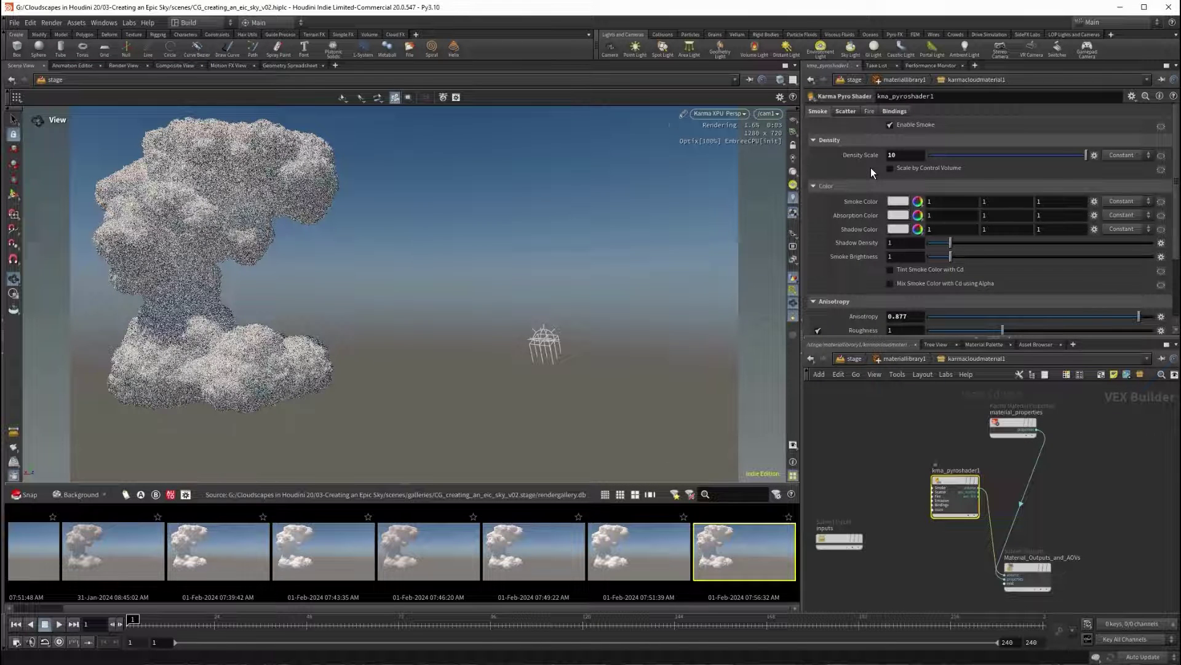
Step: Examine the Volume Limit expression on the material_properties node
click(1013, 423)
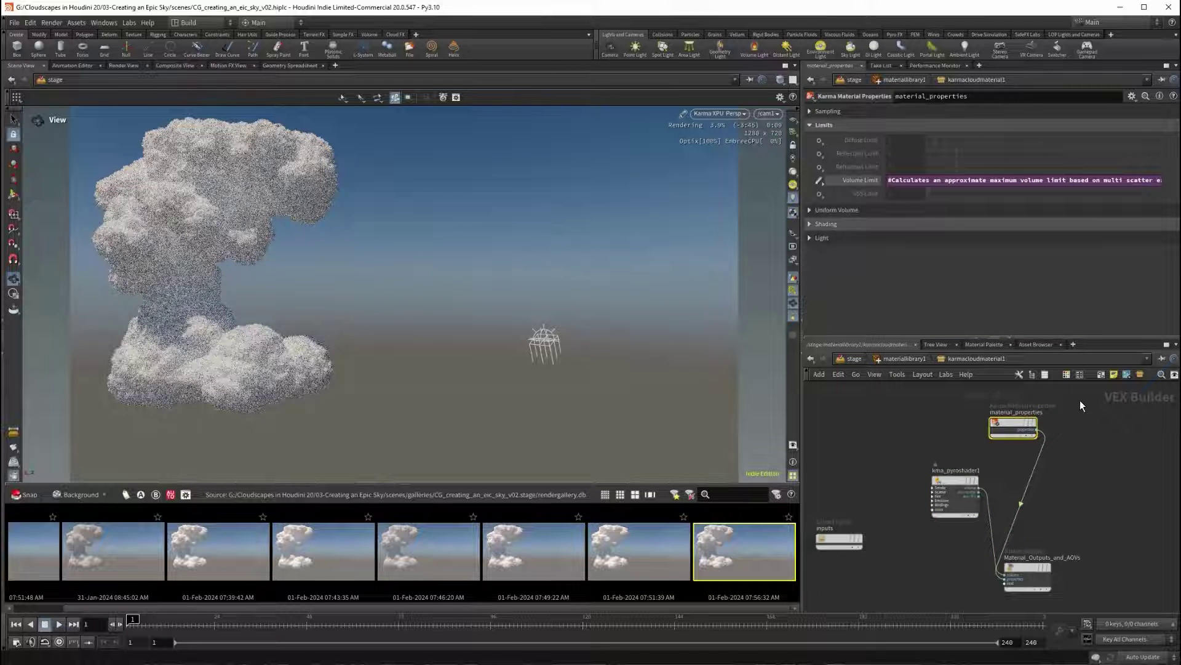
click(941, 430)
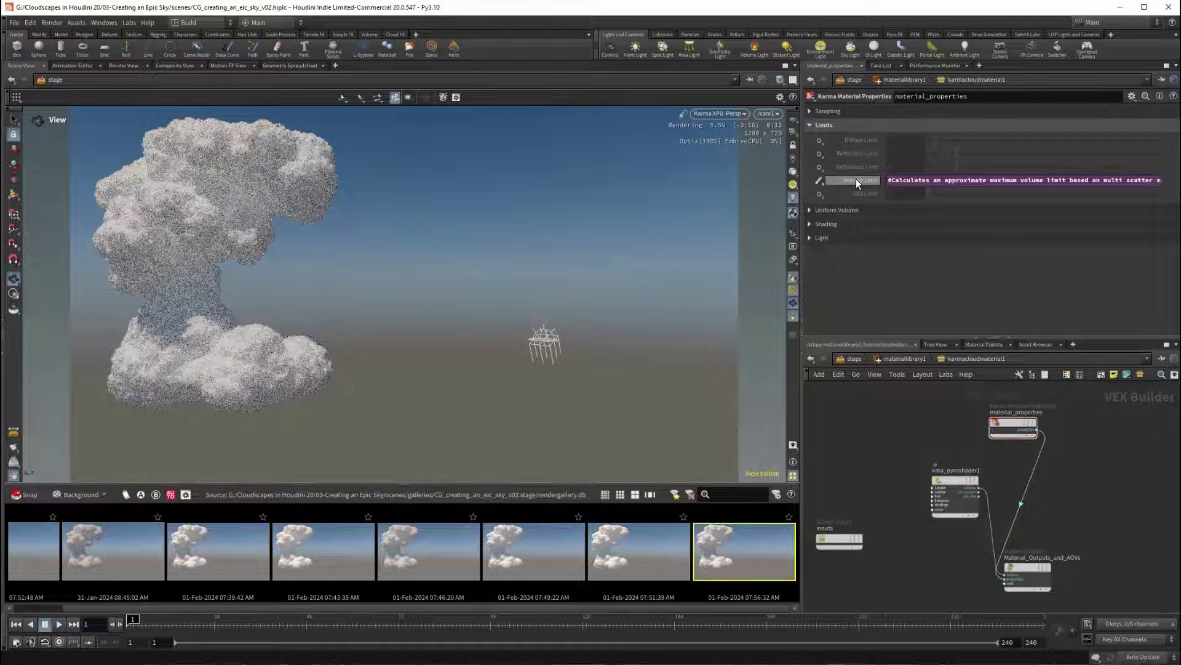
mouse_move(943, 179)
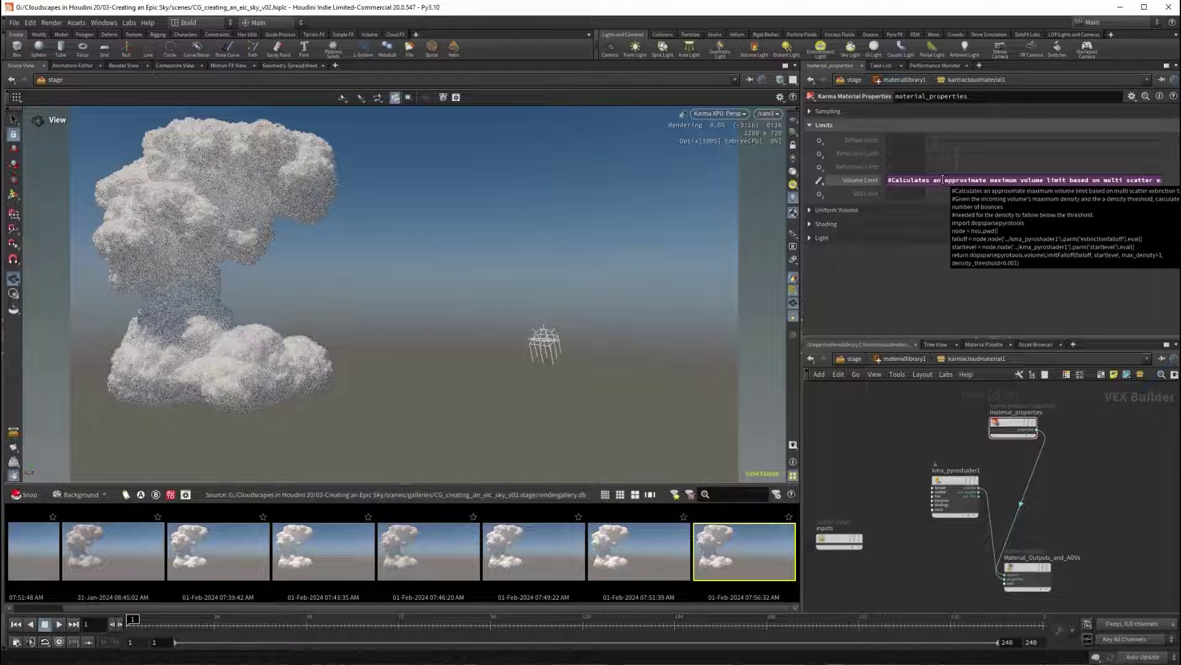
Step: Set the smoke anisotropy of kma_pyroshader1 to 0.207
click(951, 480)
scroll(844, 170, down, 2)
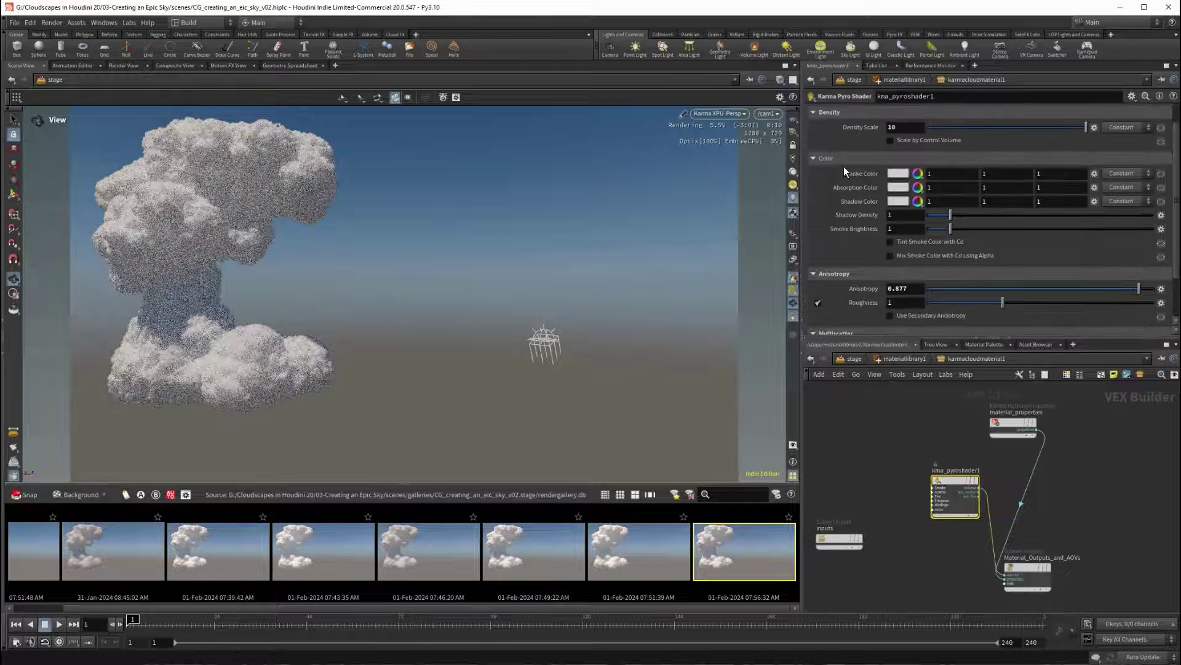
scroll(843, 166, down, 2)
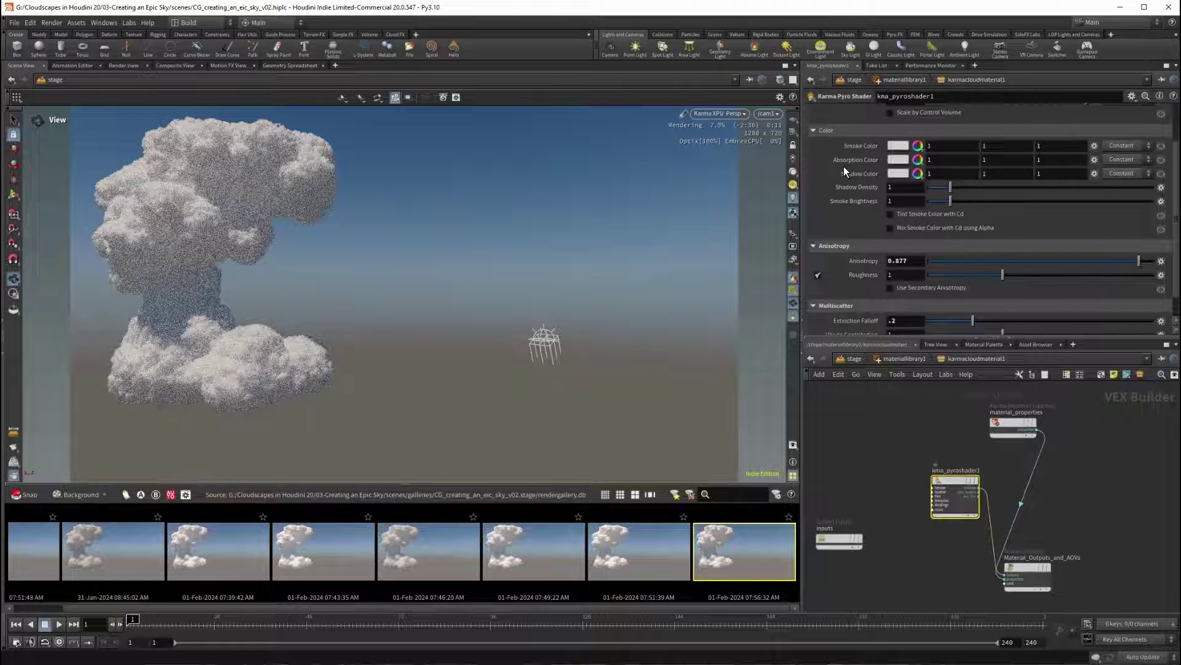
scroll(843, 166, down, 2)
mouse_move(870, 233)
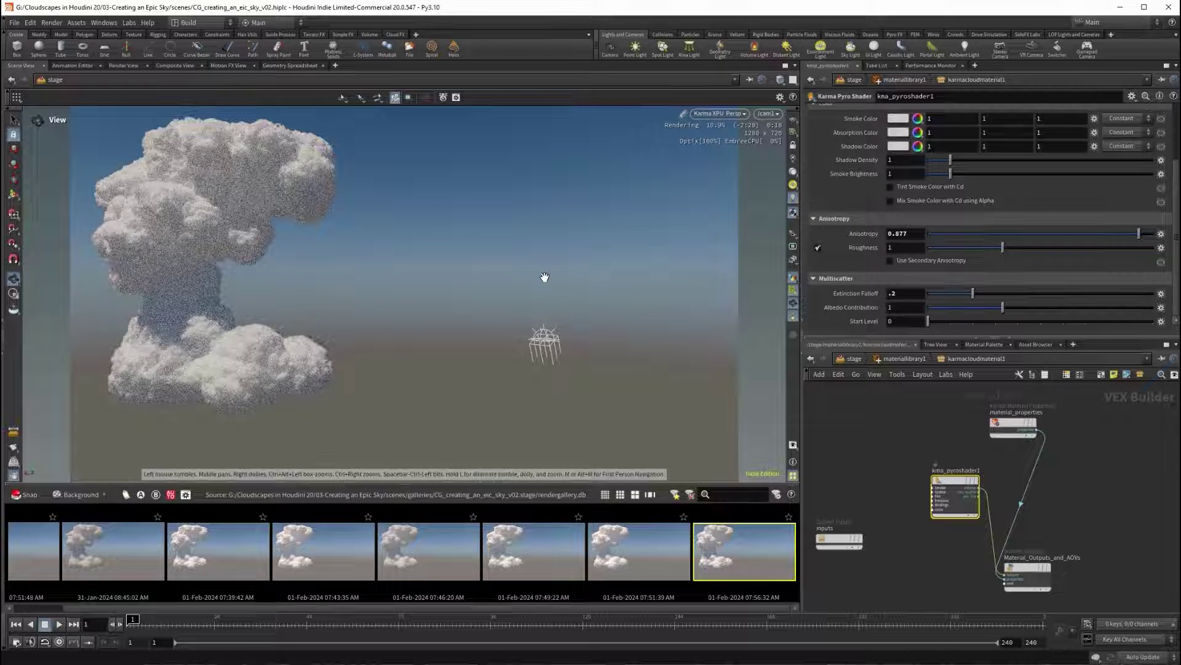
mouse_move(1055, 233)
mouse_down()
mouse_move(1091, 233)
mouse_move(1065, 235)
mouse_up()
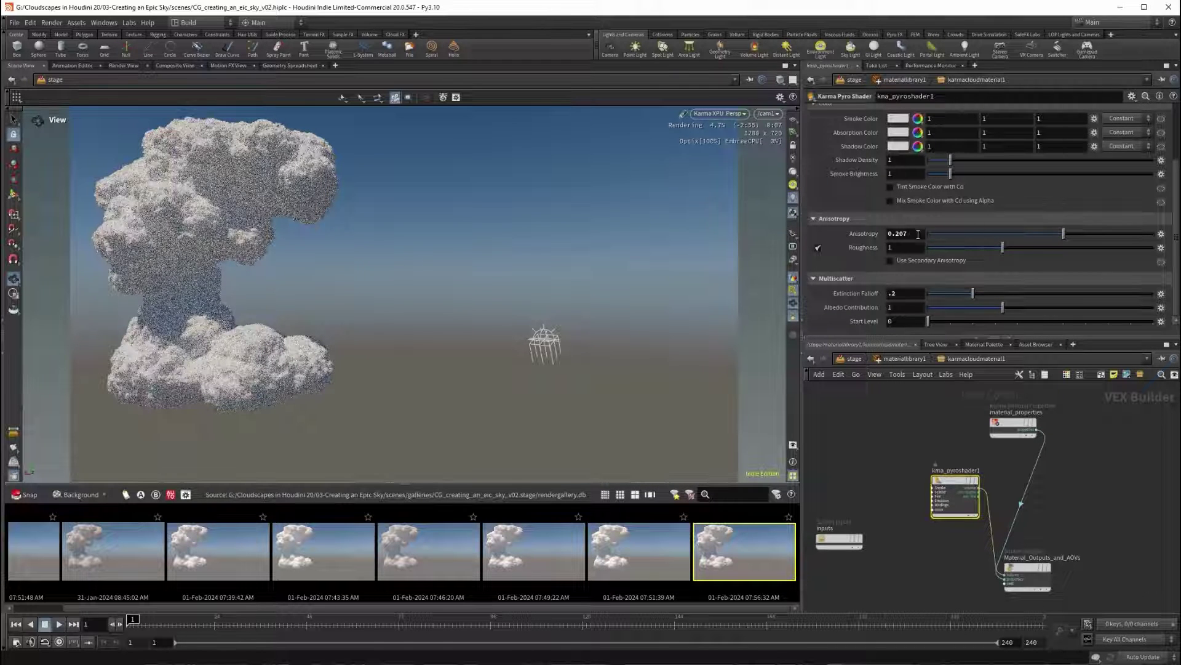
Step: Set the smoke anisotropy of kma_pyroshader1 to 0.877
double_click(918, 235)
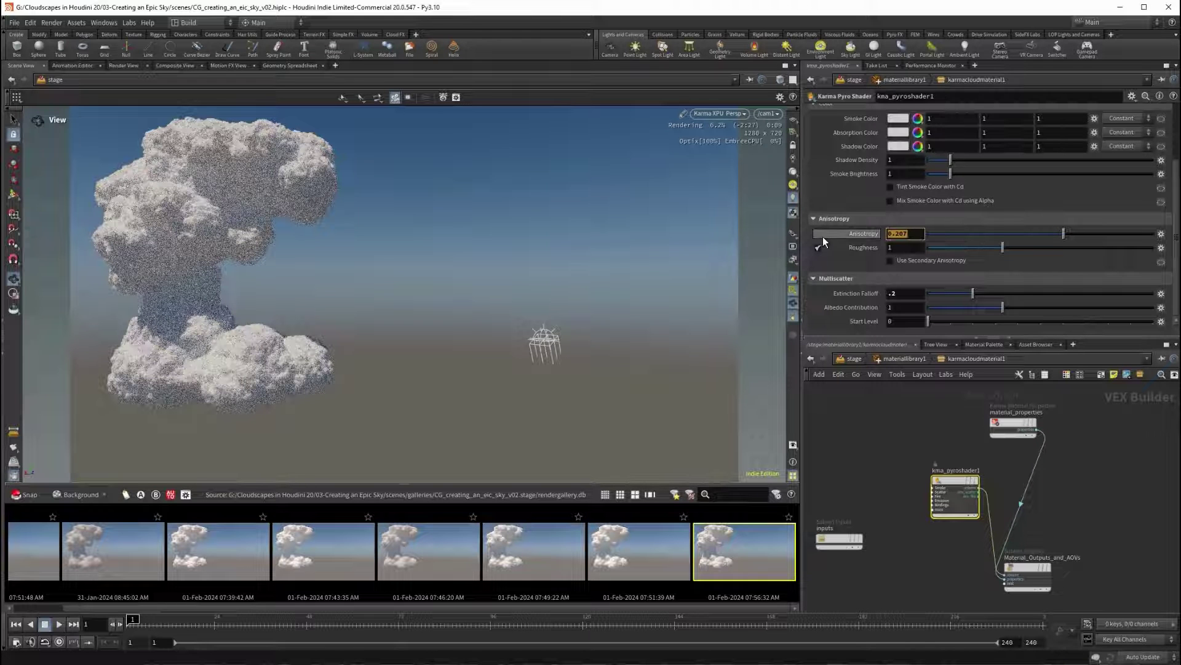
text(.877)
key(Return)
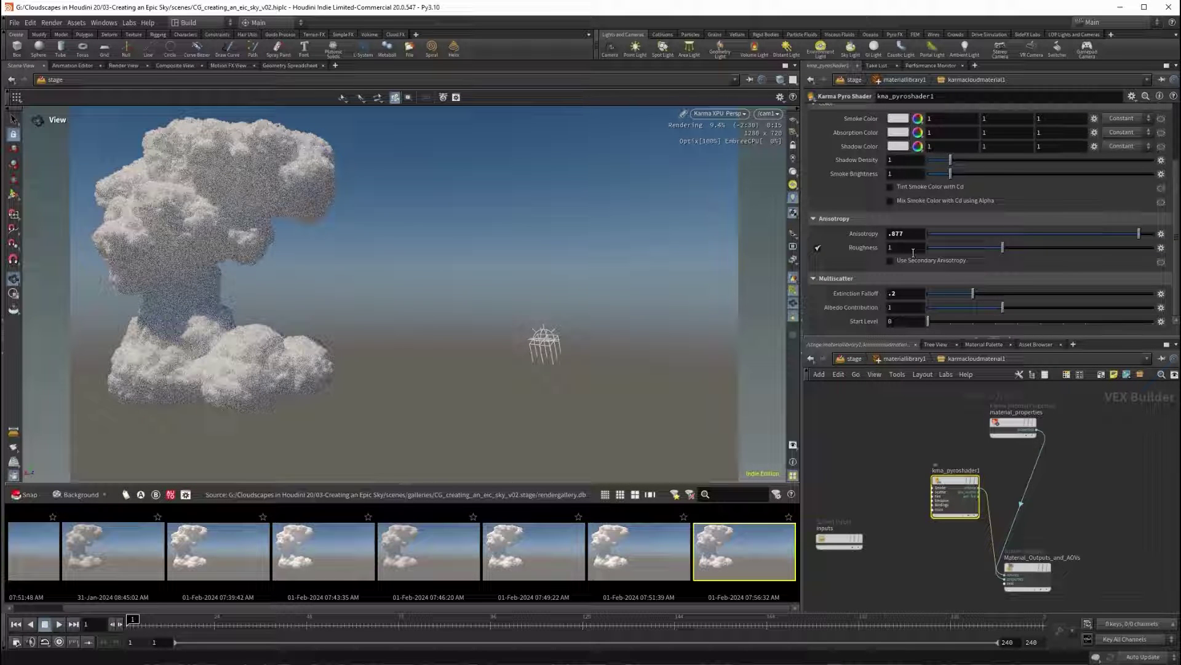
click(913, 252)
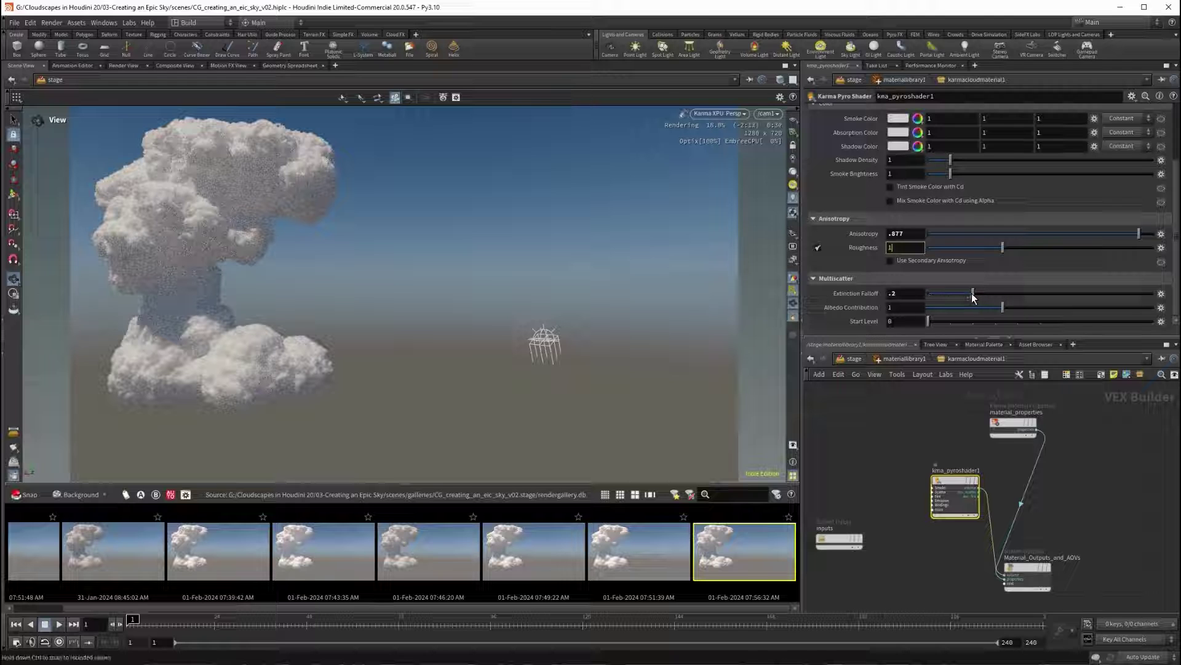
Step: Try multiscatter Extinction Falloff values of 0, 0.492 and 0.884 on kma_pyroshader1
mouse_move(930, 294)
mouse_down()
mouse_move(941, 293)
mouse_move(929, 293)
mouse_up()
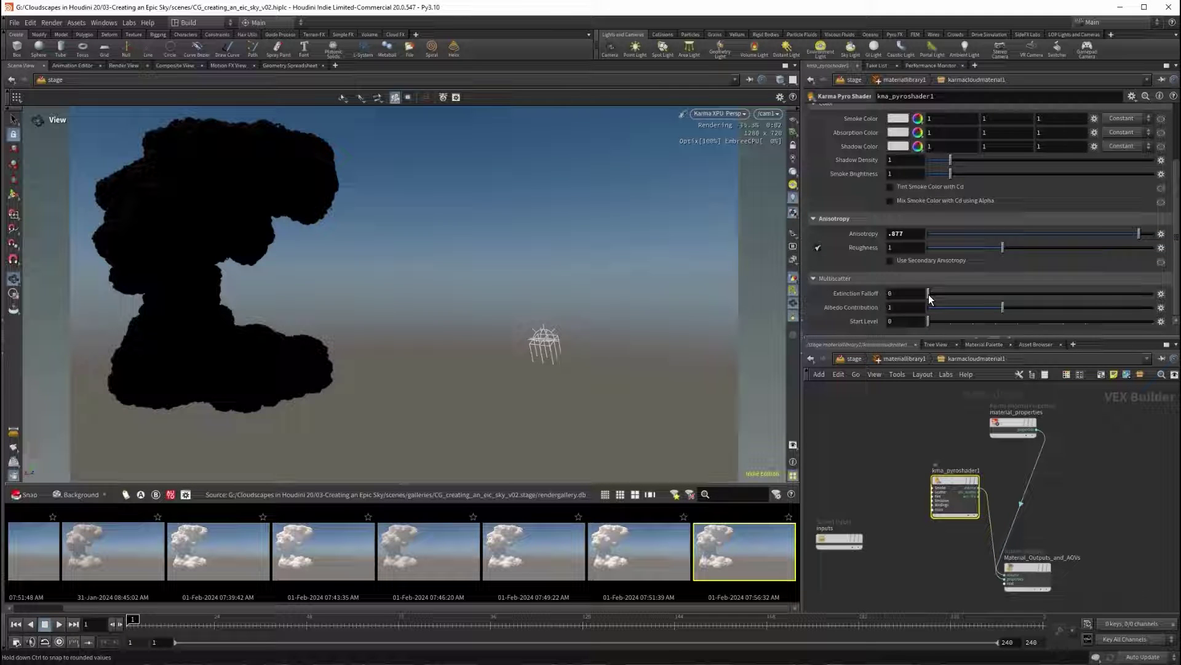
drag(929, 295, 1055, 290)
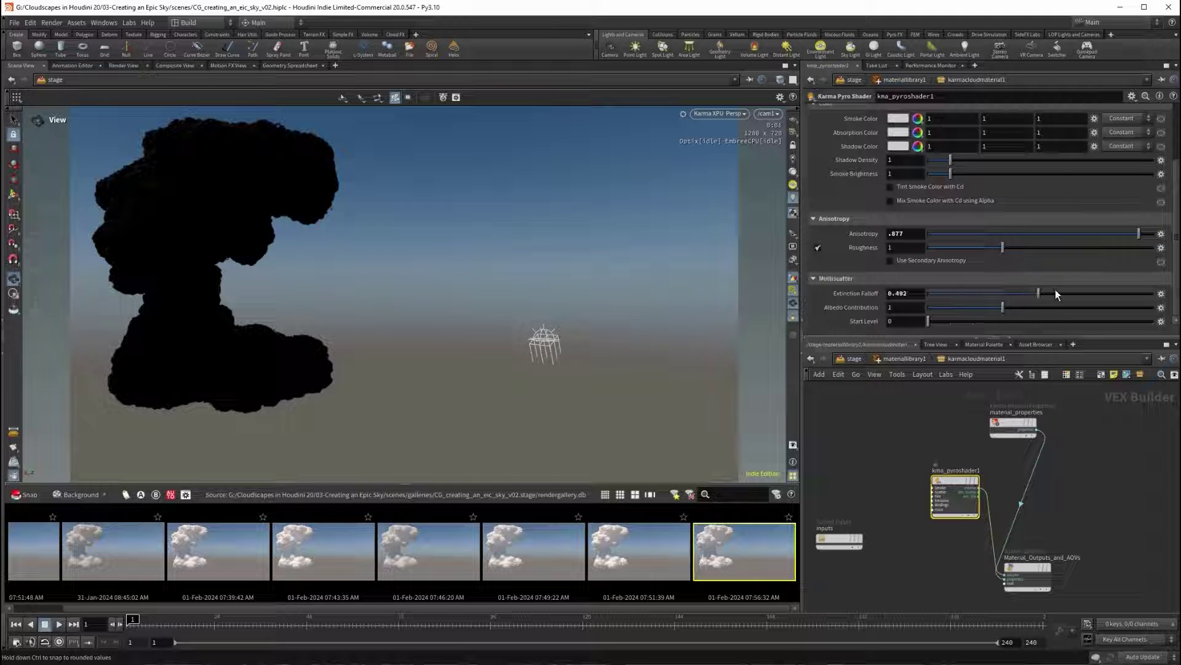
click(1087, 294)
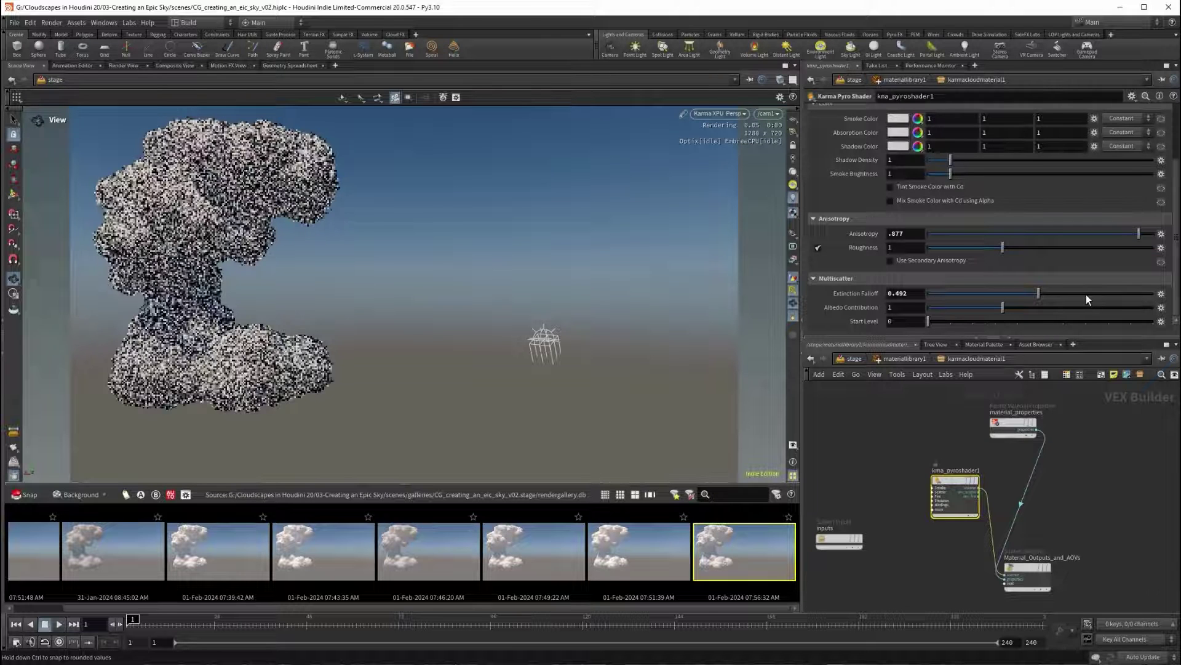
click(1127, 293)
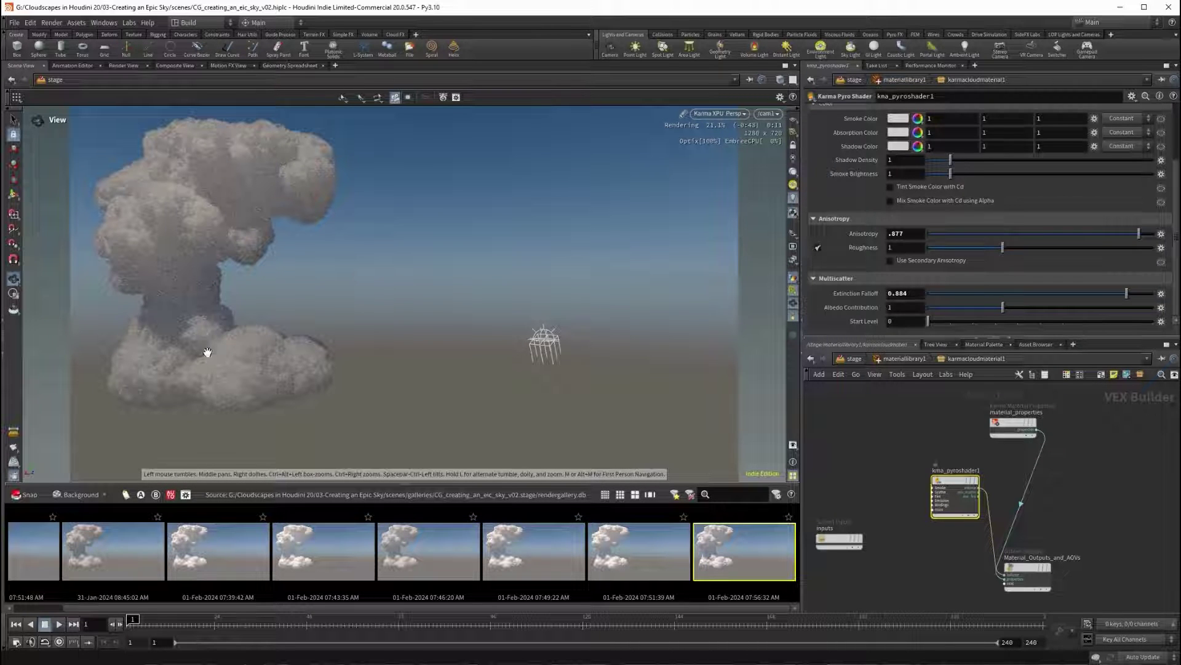
Step: Set the multiscatter Extinction Falloff of kma_pyroshader1 to 0.2
click(917, 293)
text(.2)
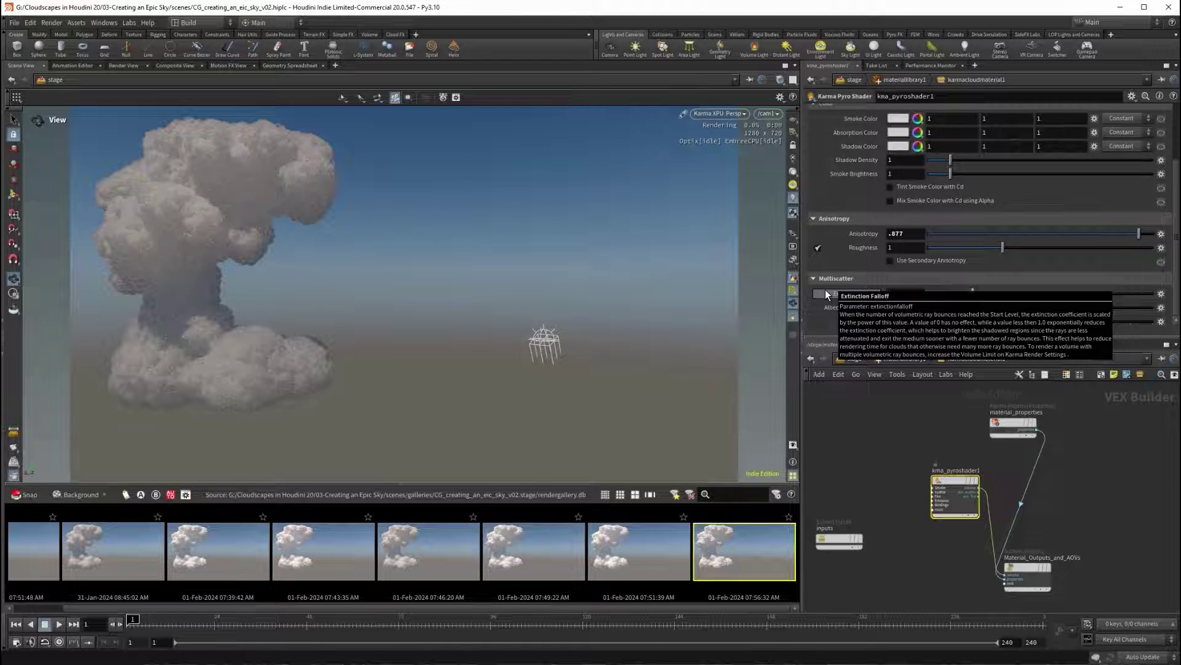
key(Return)
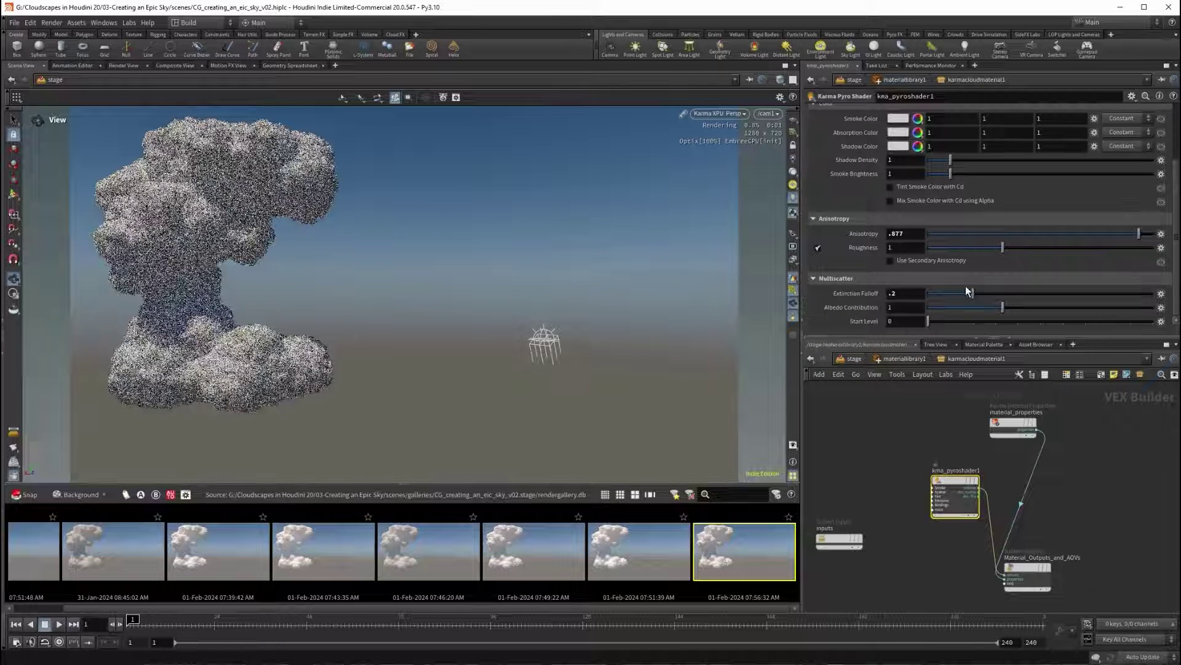
Step: Open the render gallery in its own window and compare the 07:43:35, 07:46:20 and 07:49:22 cloud snapshots
double_click(749, 542)
drag(917, 175, 631, 117)
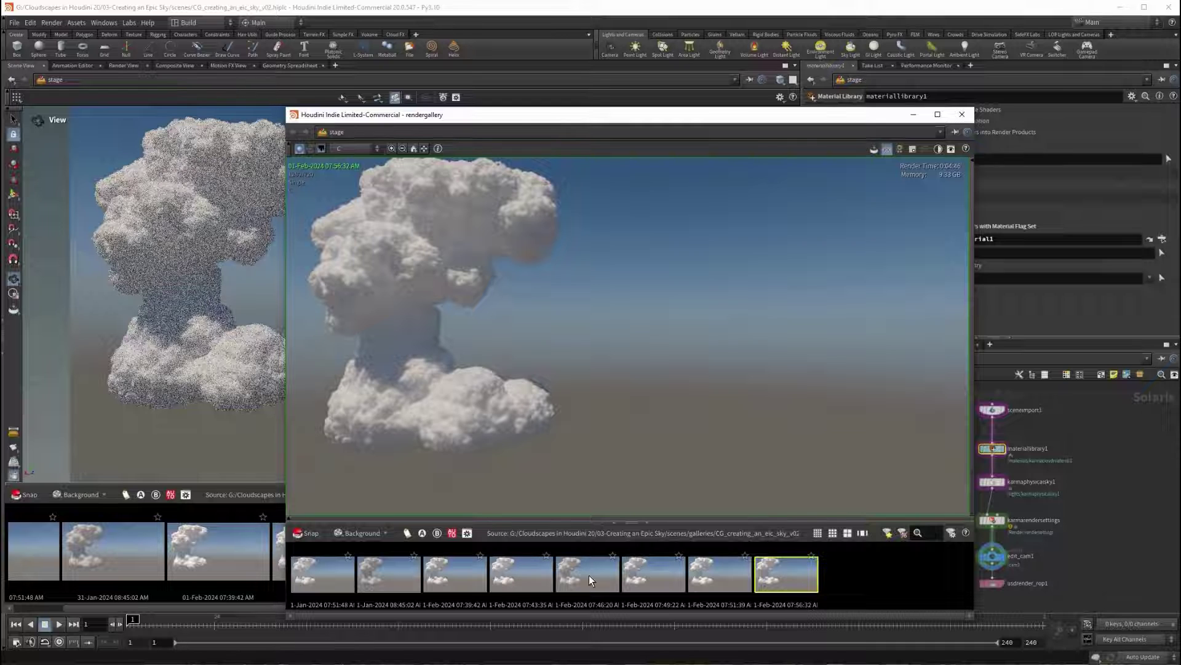
click(518, 579)
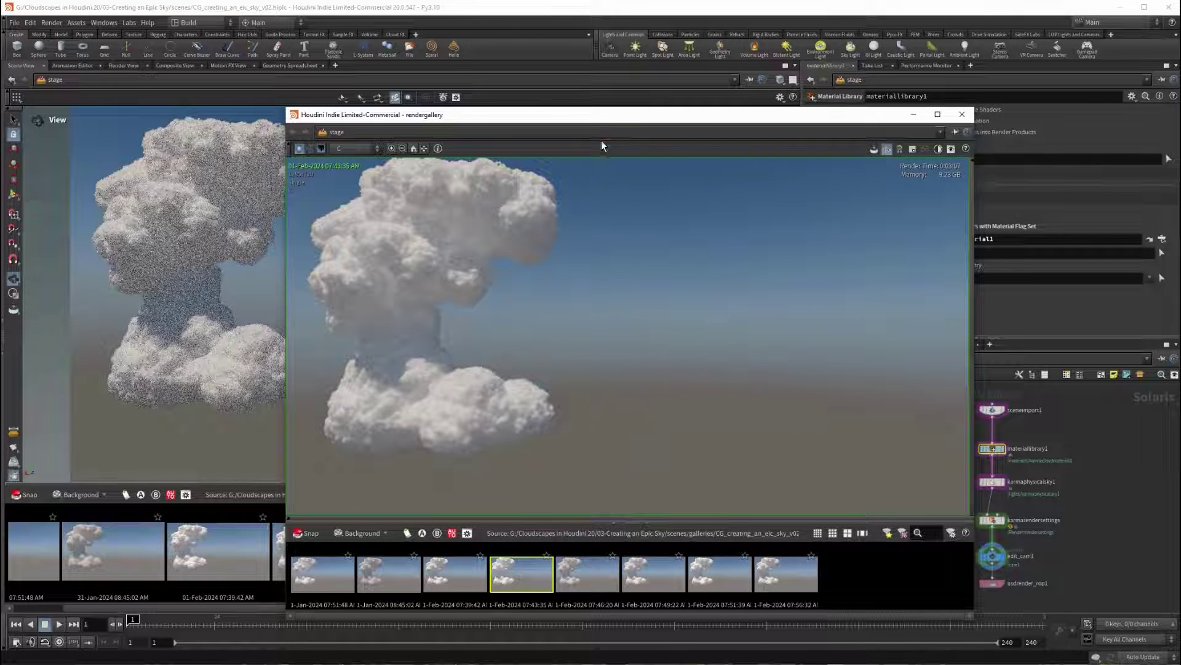
drag(608, 116, 527, 97)
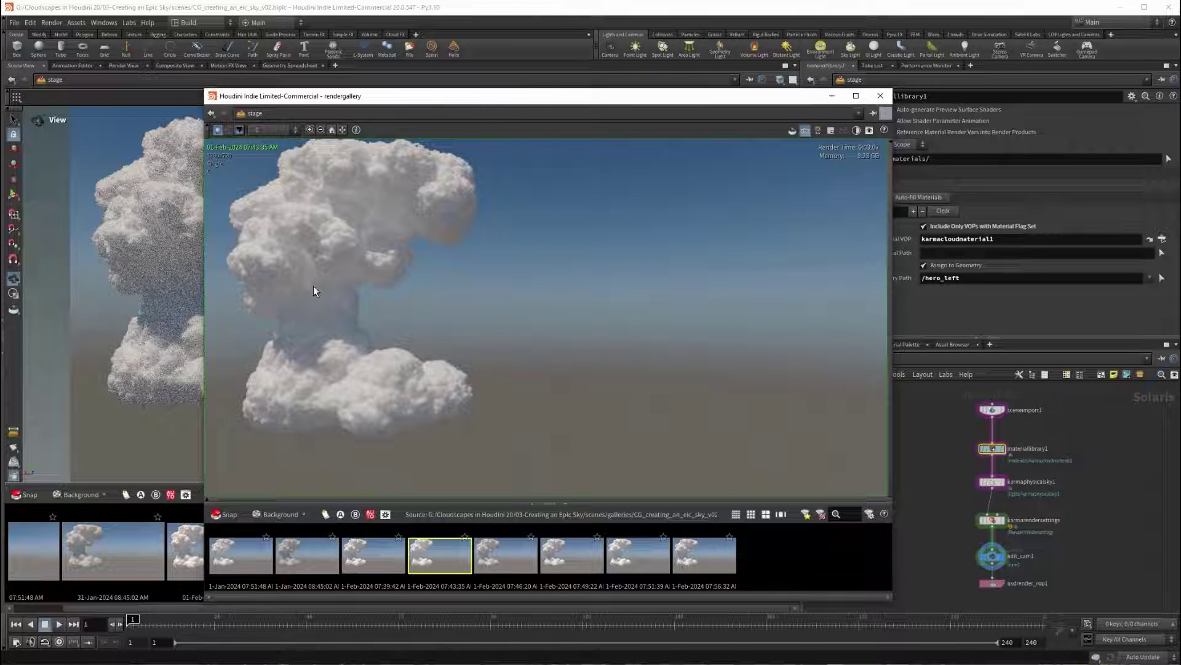
click(517, 555)
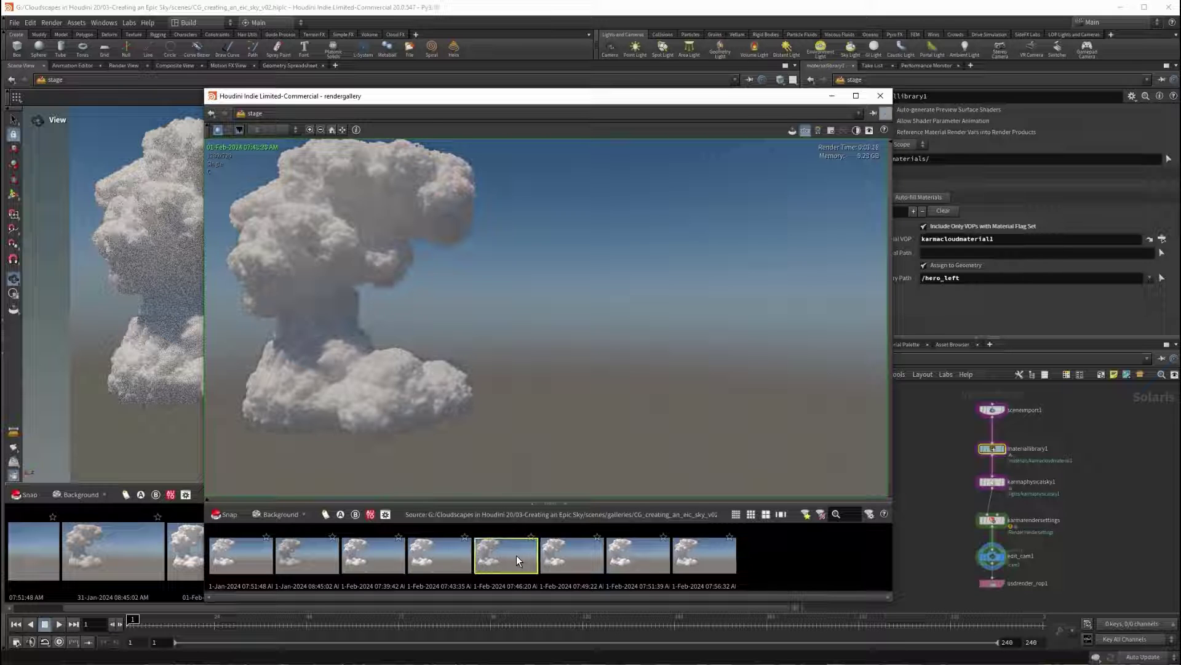
click(449, 556)
click(500, 556)
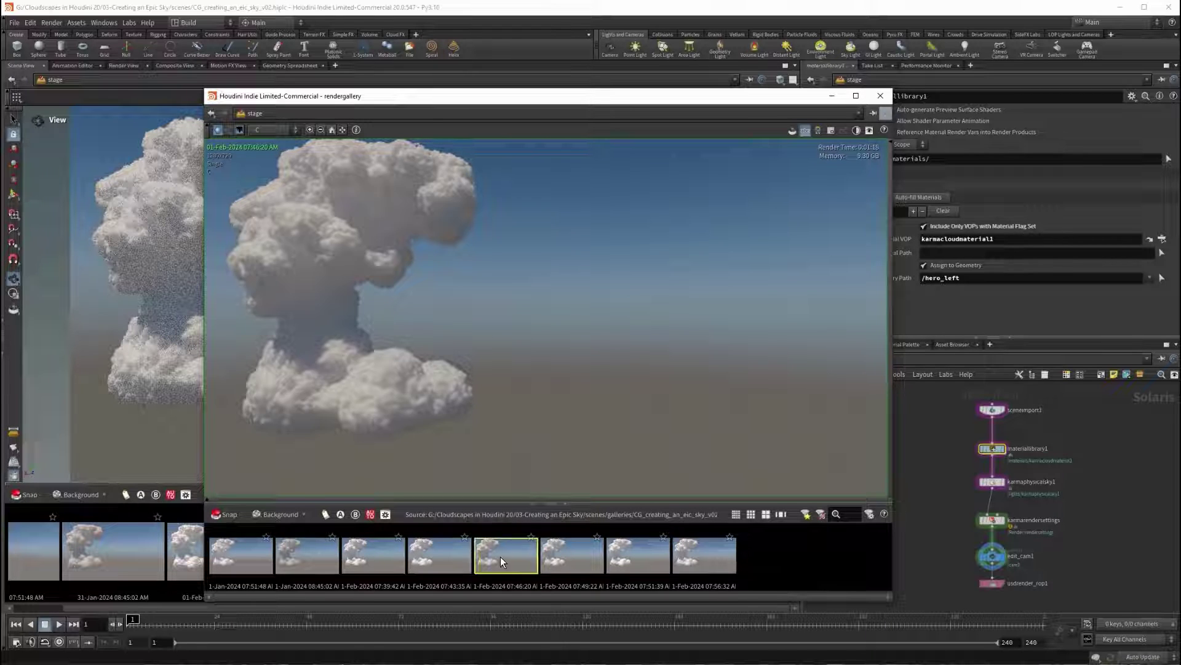
click(435, 553)
click(492, 555)
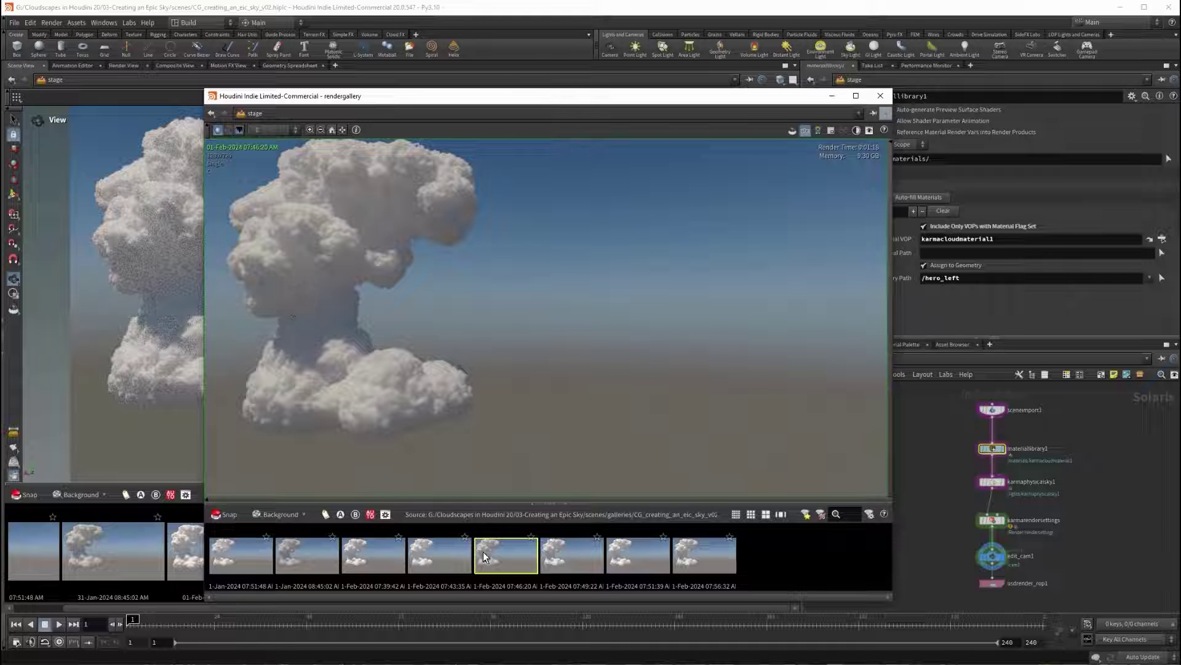
click(558, 555)
drag(709, 96, 573, 83)
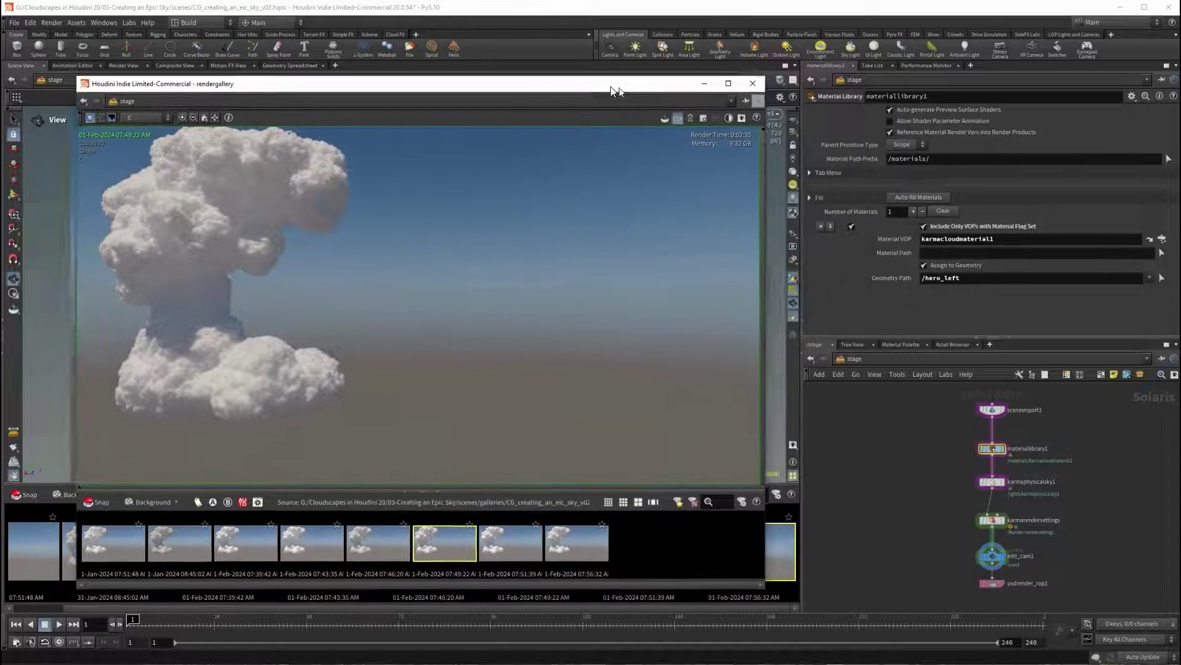
Step: Go inside karmacloudmaterial1 in materiallibrary1 and examine the pyro shader's Roughness and Extinction Falloff settings
double_click(993, 448)
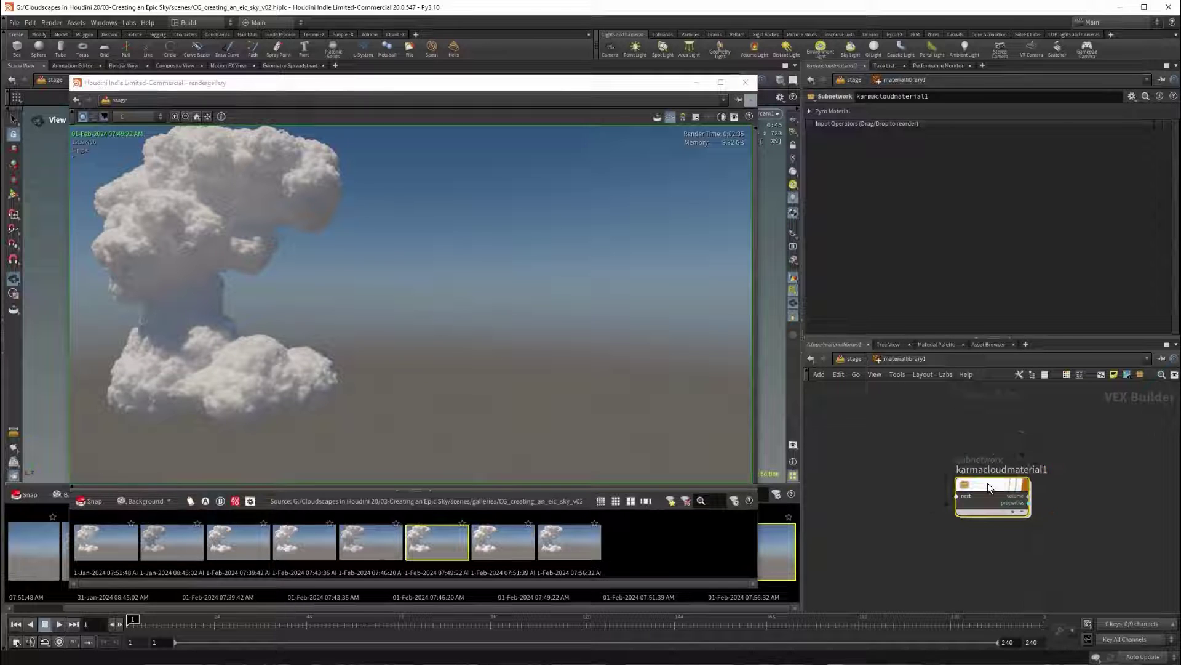
double_click(988, 484)
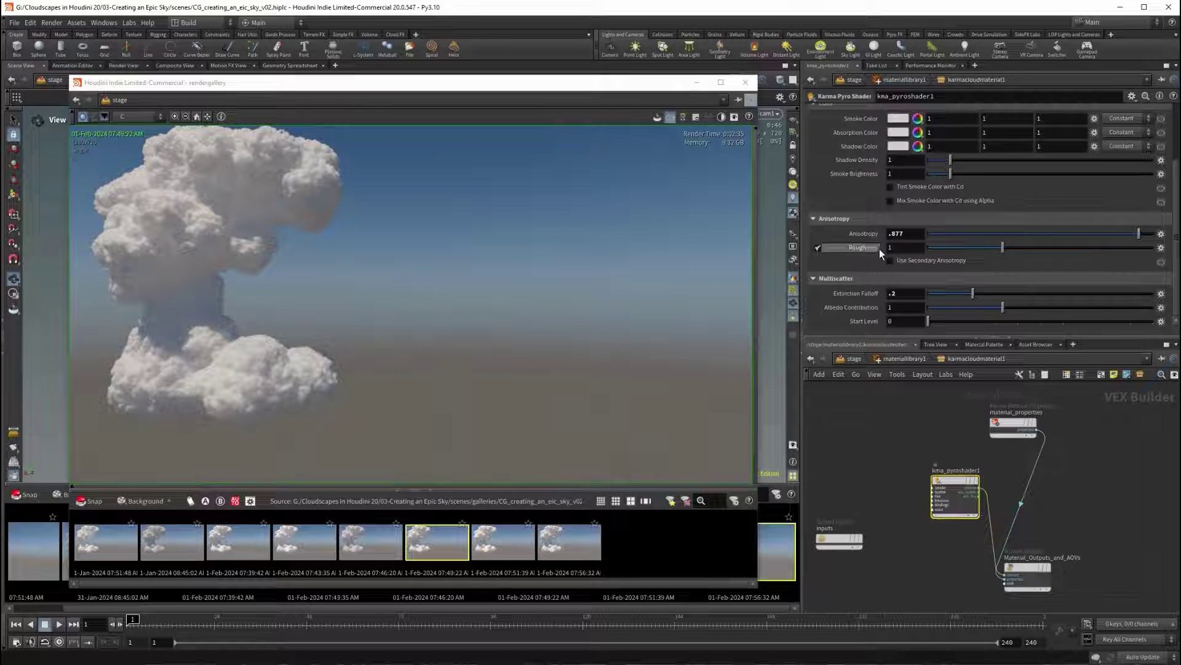
drag(904, 248, 830, 249)
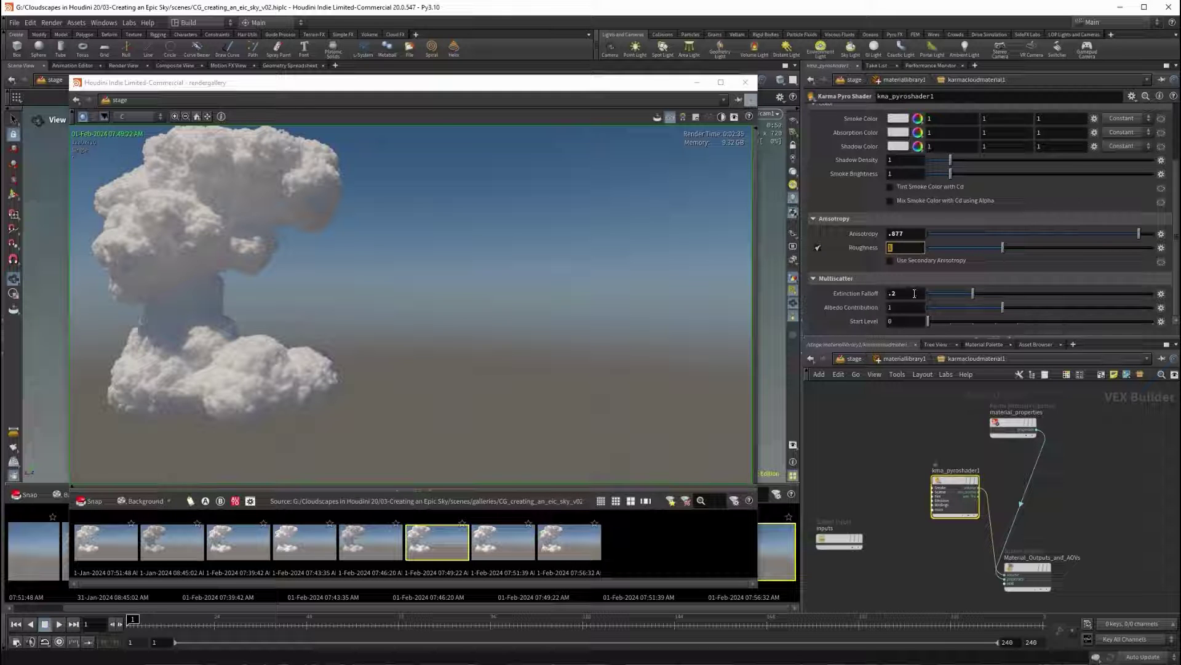
drag(908, 294, 854, 321)
Step: Compare the 07:49:22 cloud snapshot repeatedly with the 07:46:20 one, and once with the 07:43:35 one
click(359, 543)
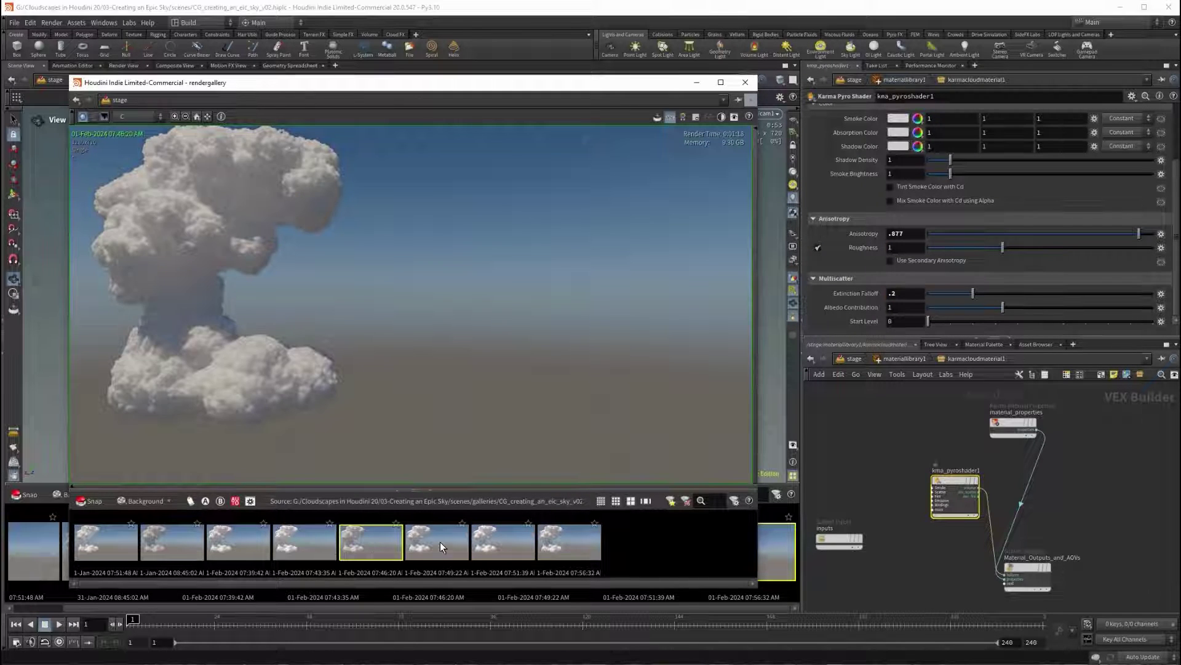
click(440, 541)
click(382, 540)
click(438, 541)
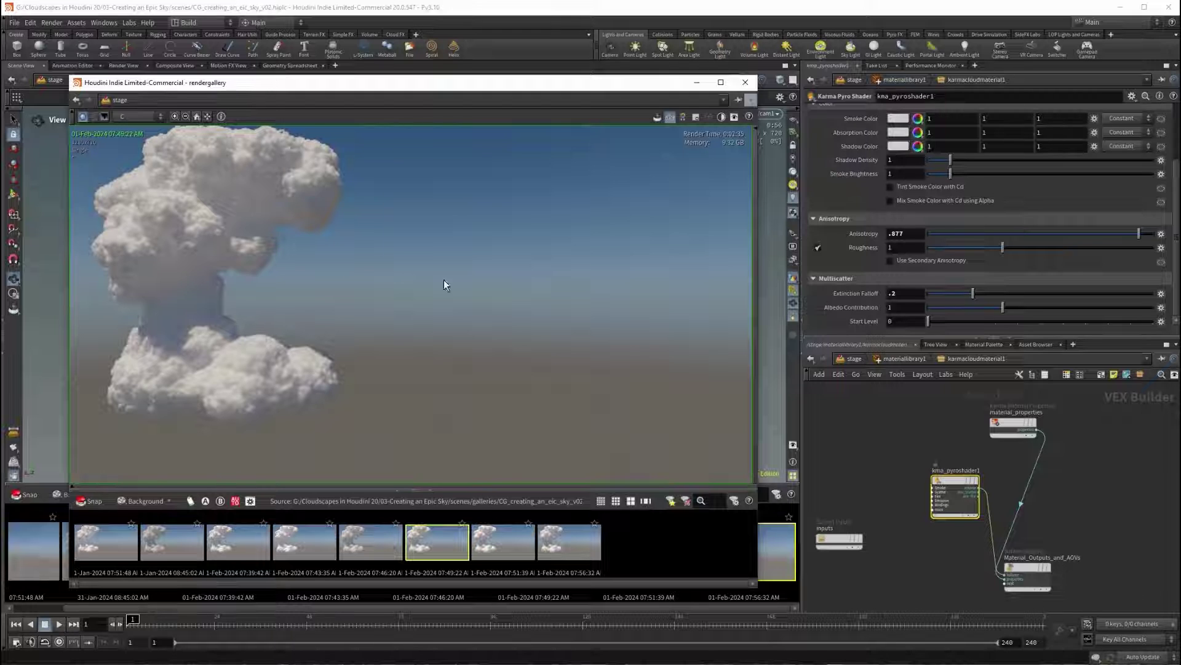
click(392, 543)
click(434, 542)
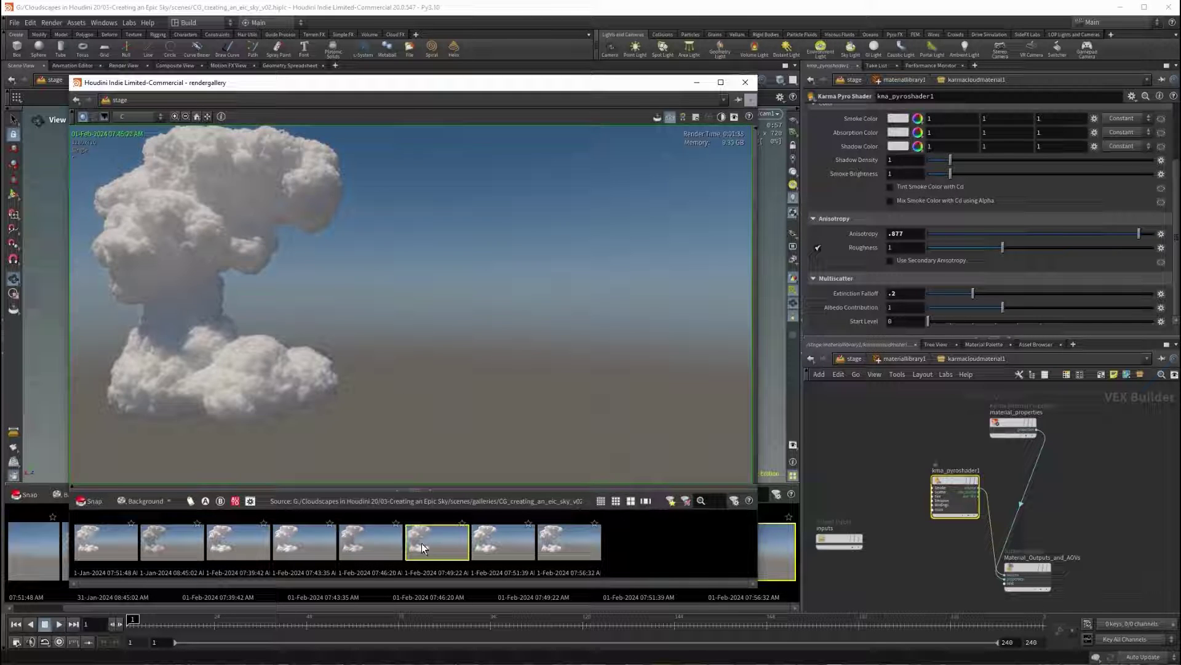
click(394, 543)
click(438, 543)
click(389, 543)
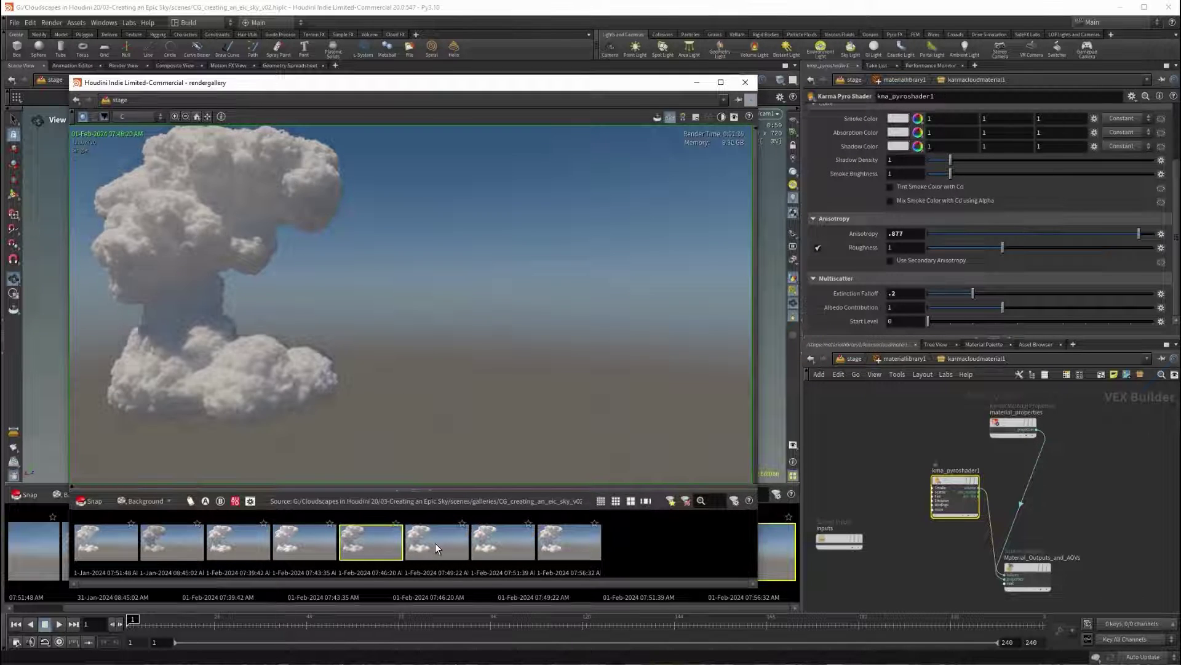
click(434, 543)
click(300, 544)
click(423, 543)
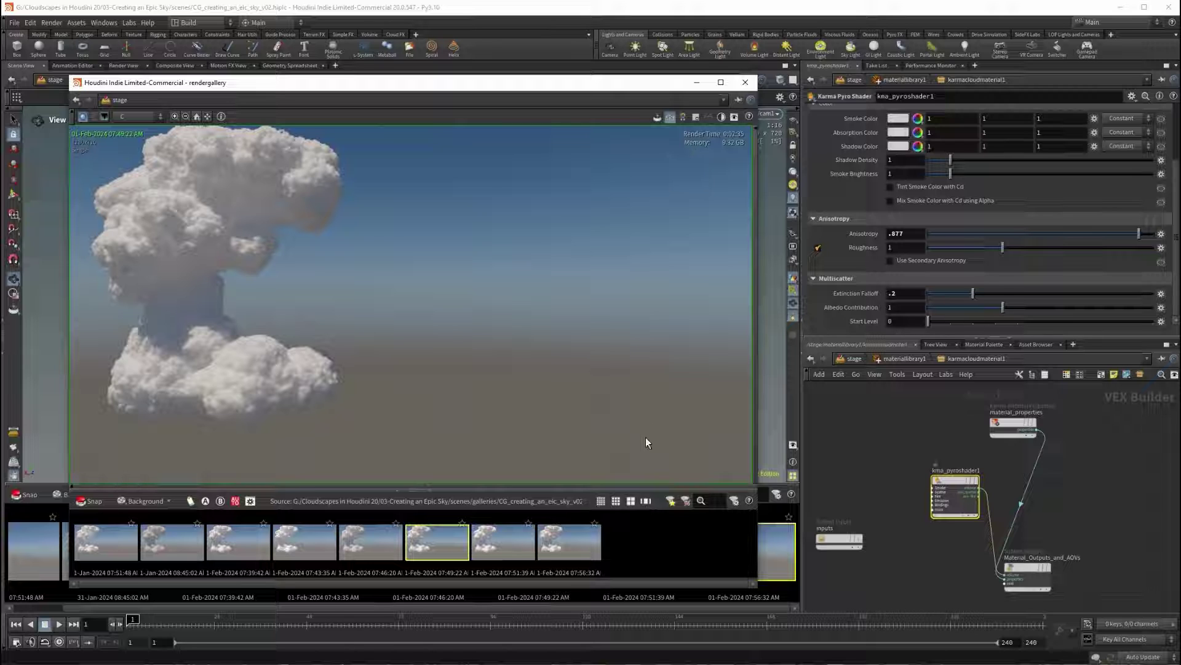
Step: View the 07:51:39 cloud snapshot and check the Volume Step Rate on the karmarendersettings node
click(500, 542)
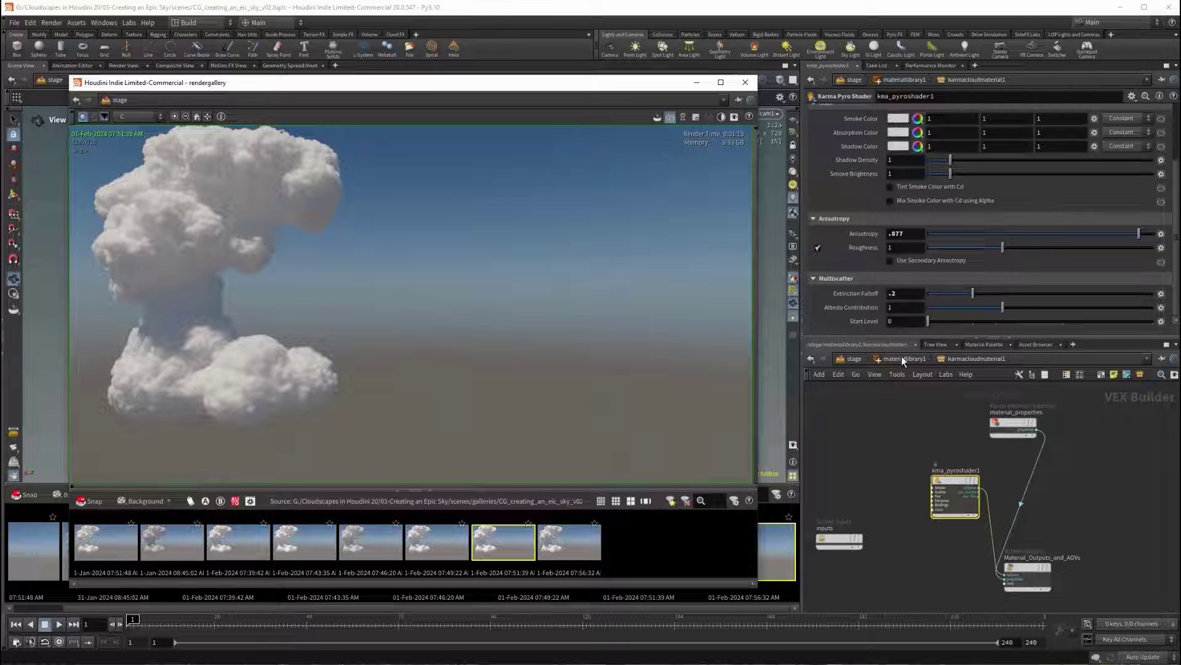
click(855, 358)
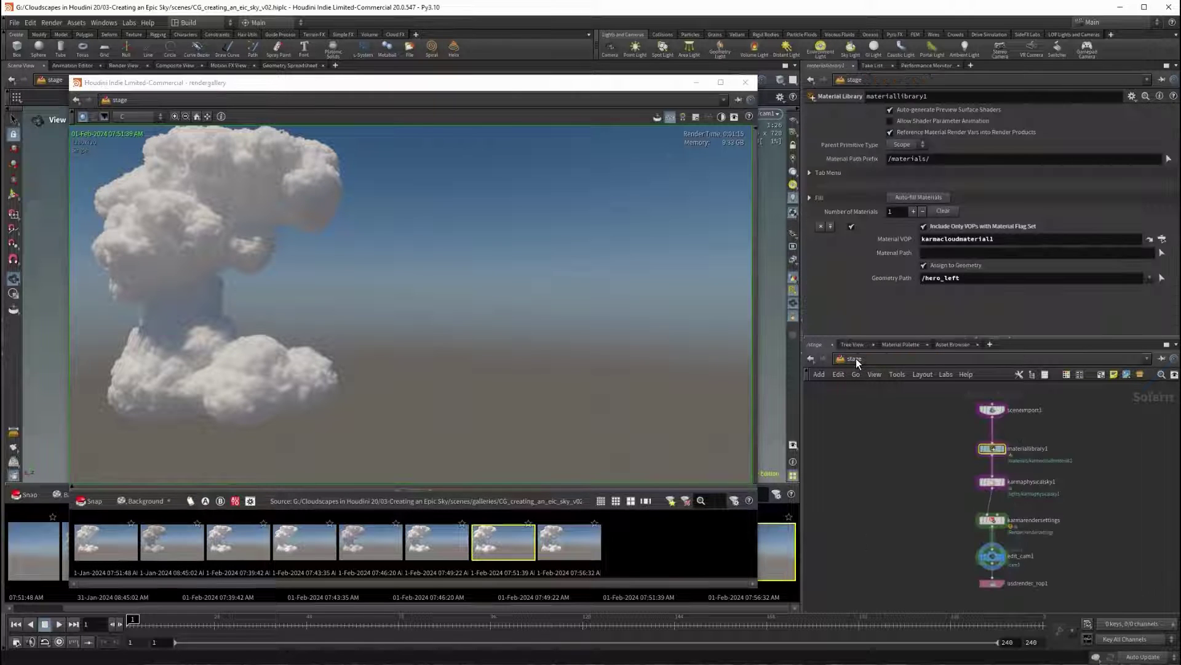
click(992, 520)
double_click(896, 251)
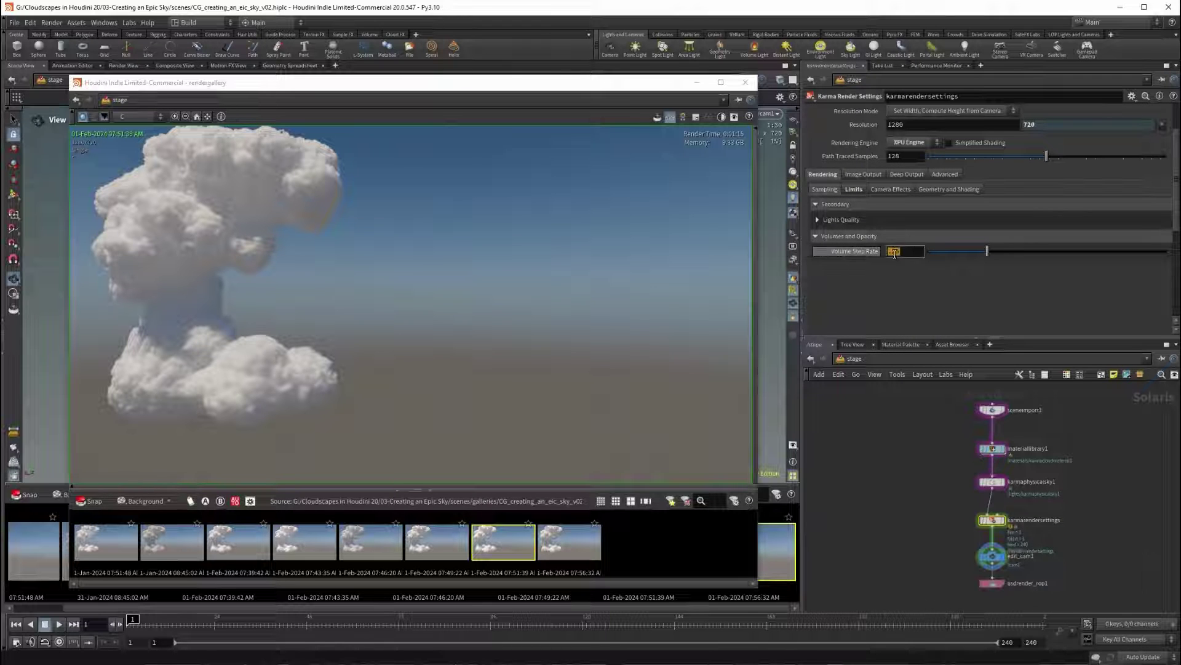
click(505, 541)
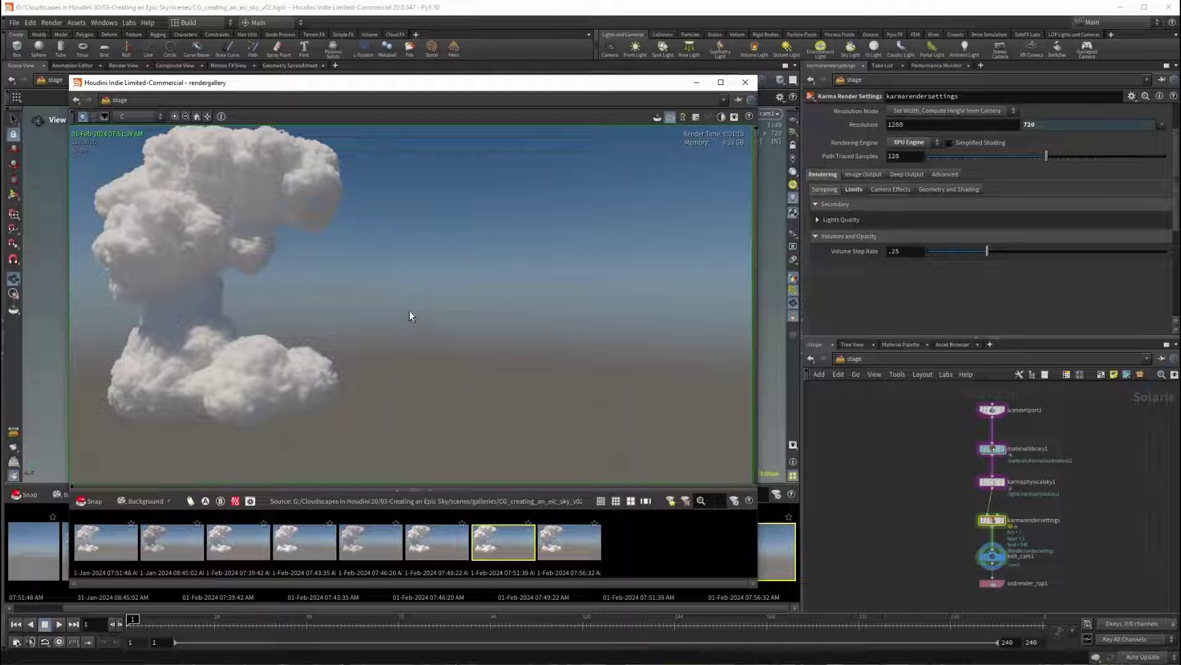
Step: Compare the 07:56:32 cloud snapshot with the 07:51:39 one
click(563, 544)
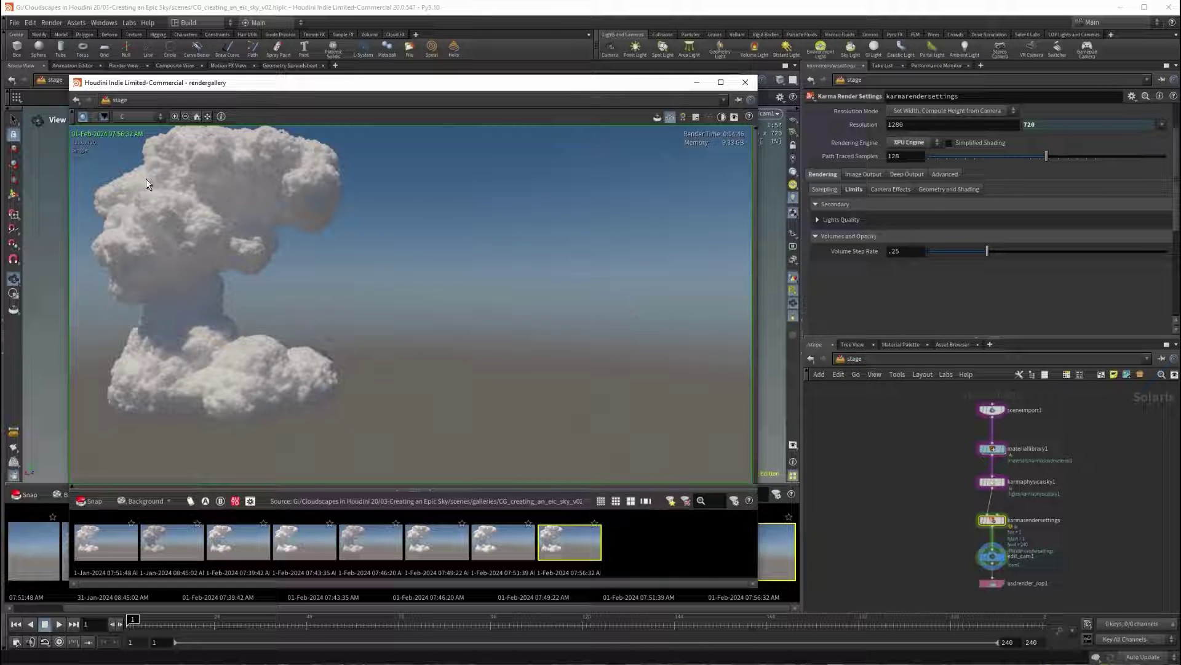
click(516, 549)
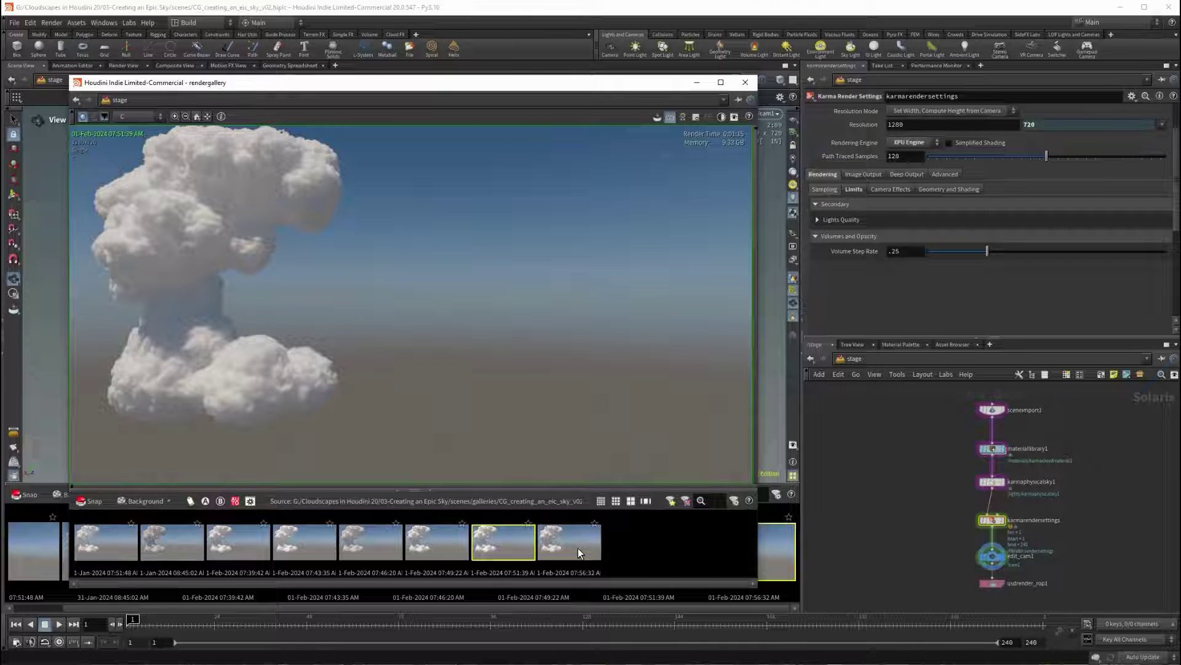
click(572, 549)
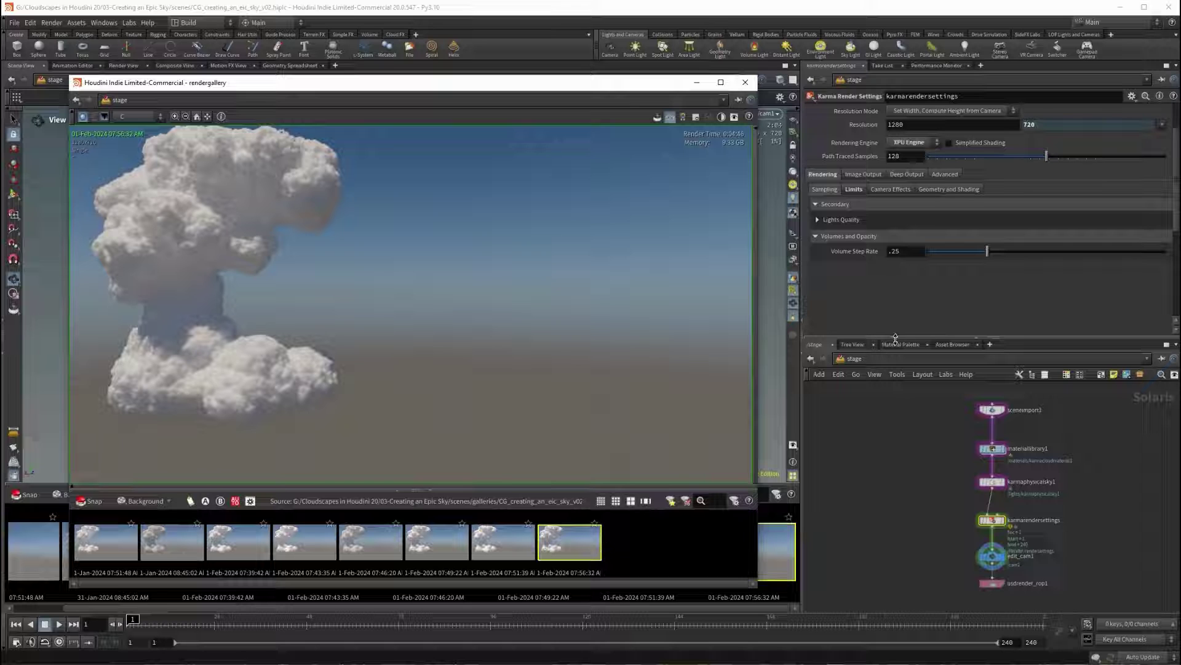
Step: Return to the pyro shader inside karmacloudmaterial1, review its density and color settings, and close the render gallery window
double_click(992, 449)
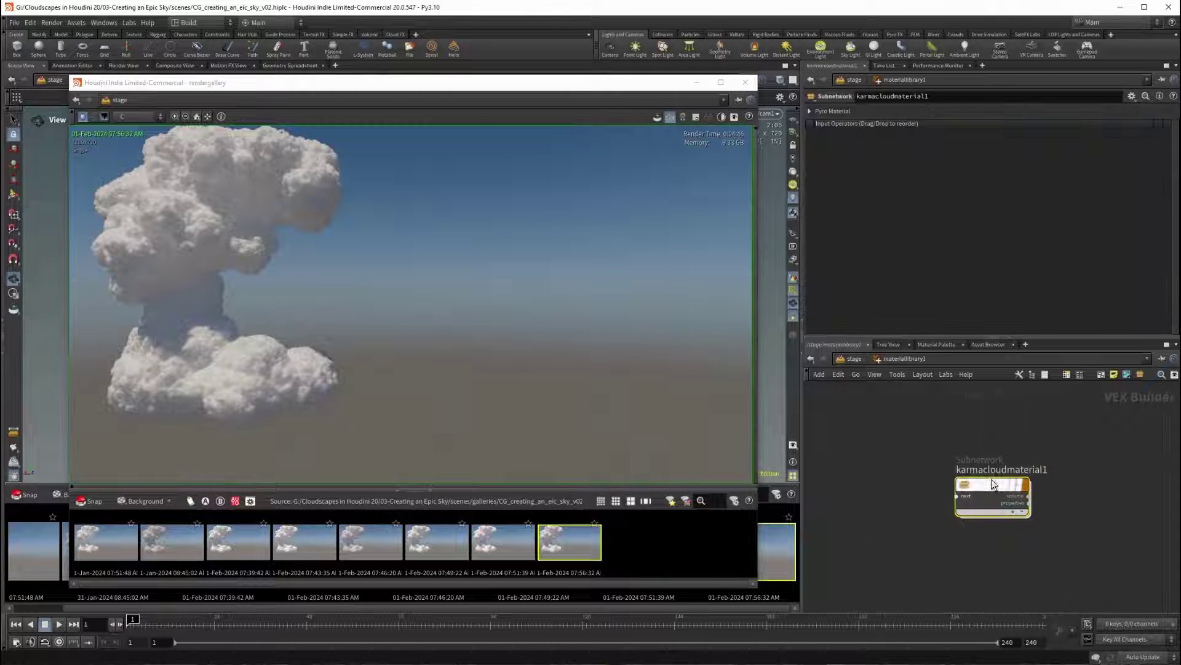
double_click(993, 486)
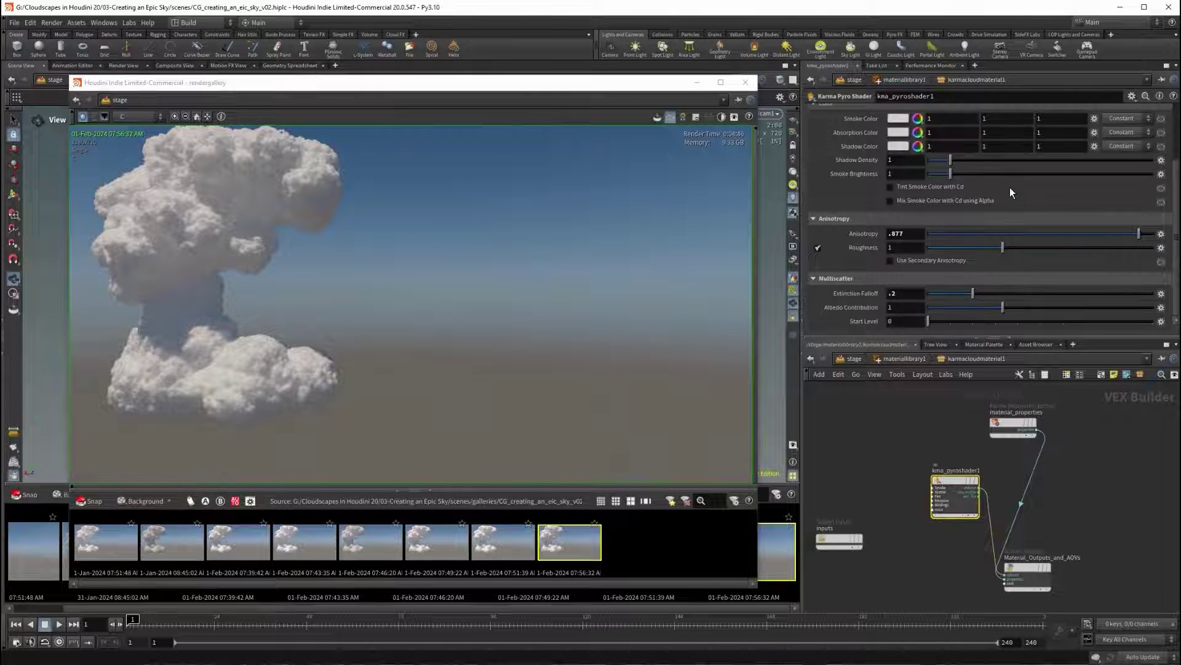
scroll(981, 176, up, 4)
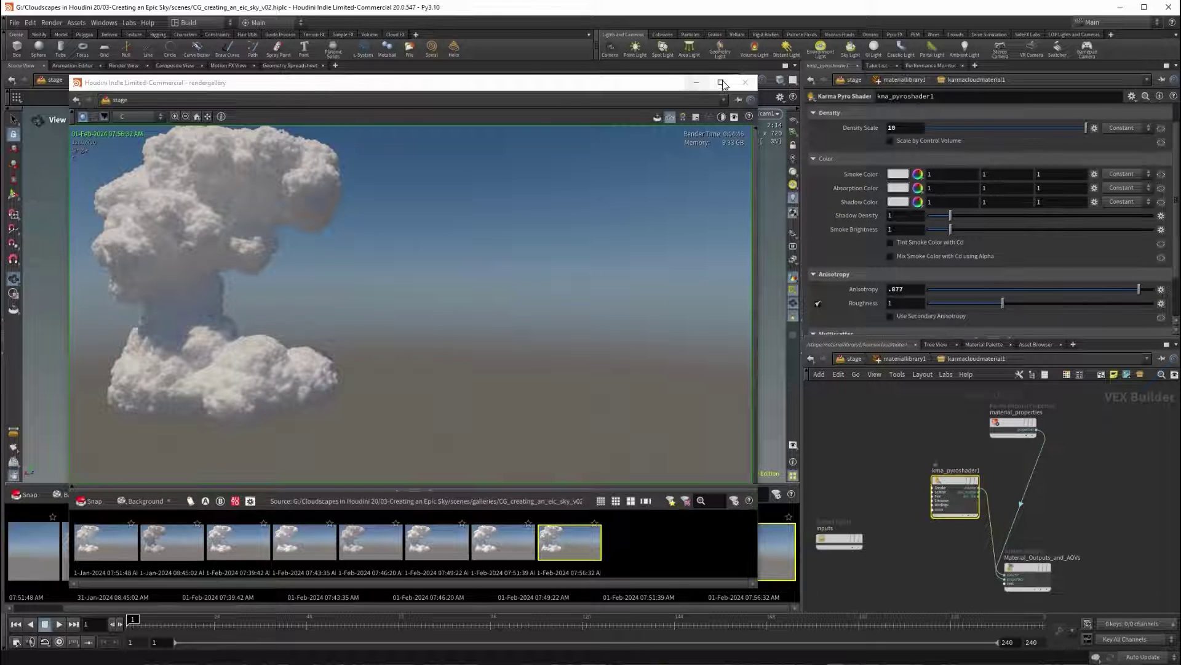
click(745, 81)
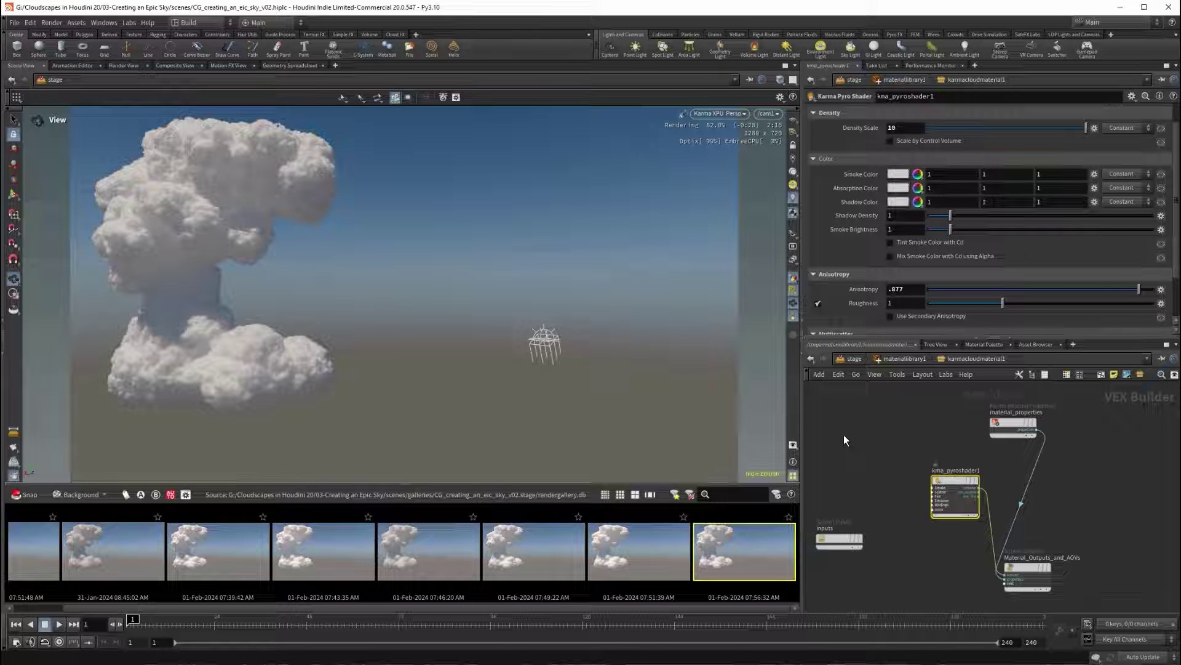
Step: Enable Scatter on the Karma pyro shader
scroll(962, 242, up, 1)
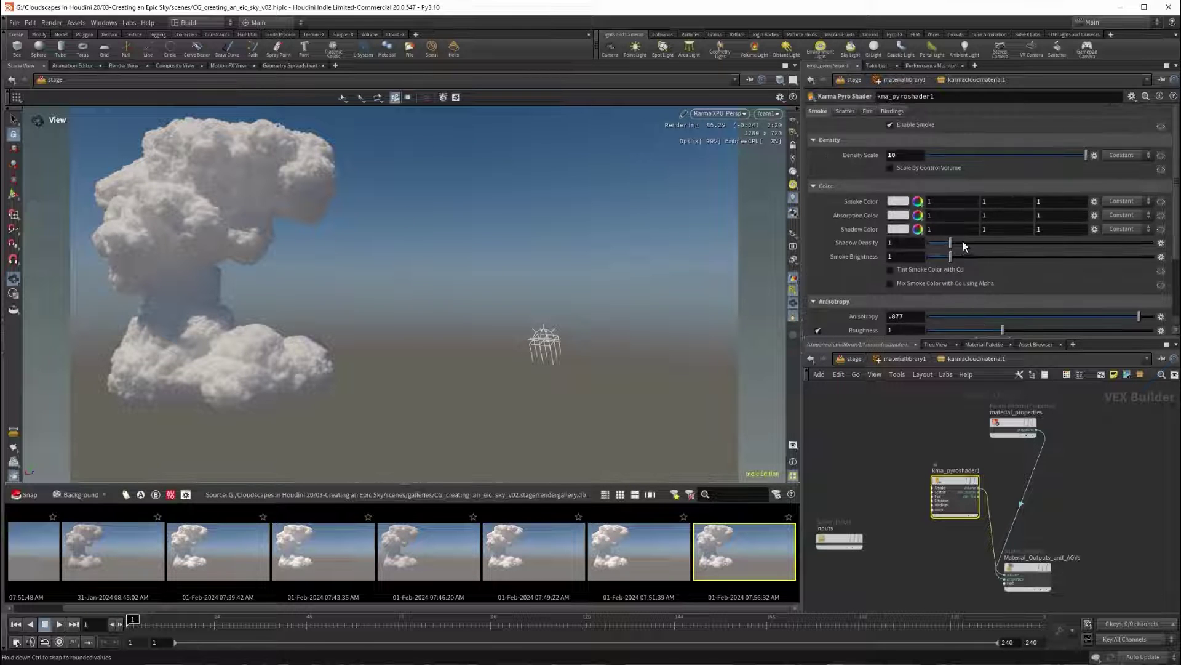
click(843, 110)
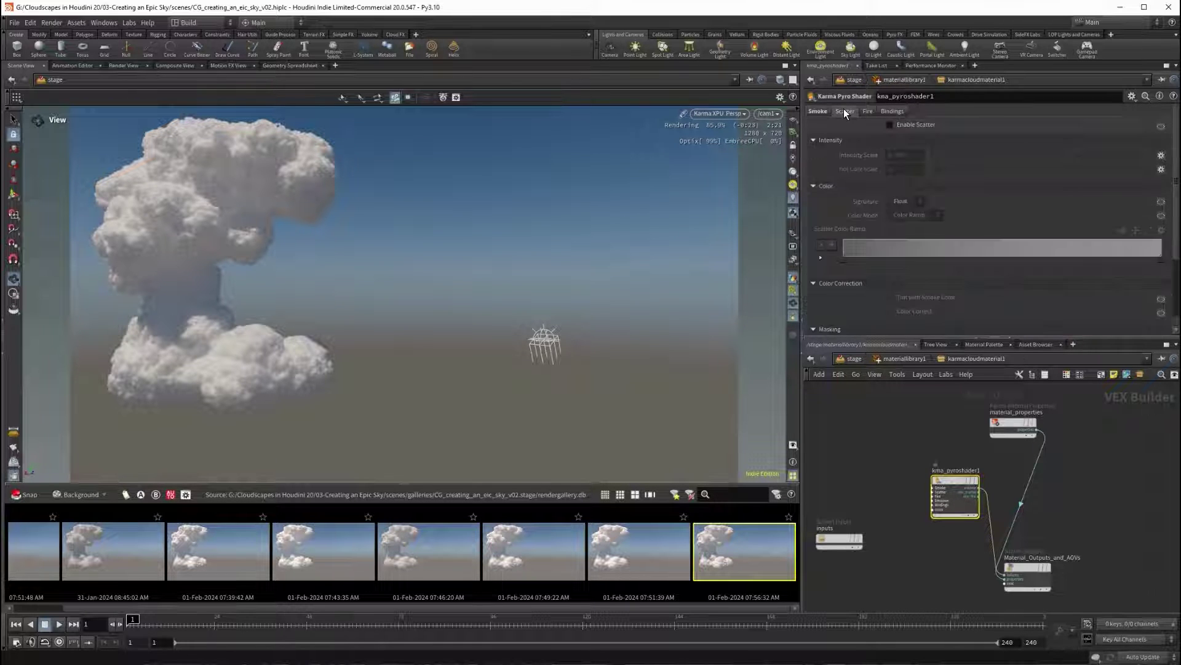
click(914, 122)
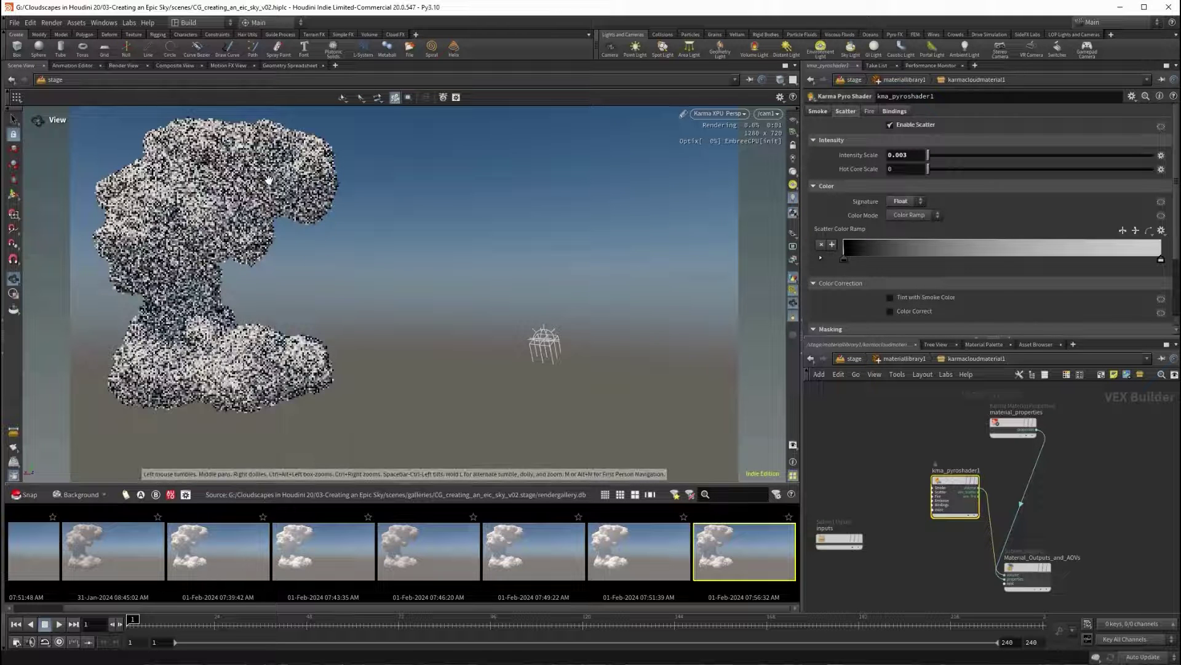
Step: Try a scatter Intensity Scale of 1 on the pyro shader and undo the change
drag(911, 155, 821, 163)
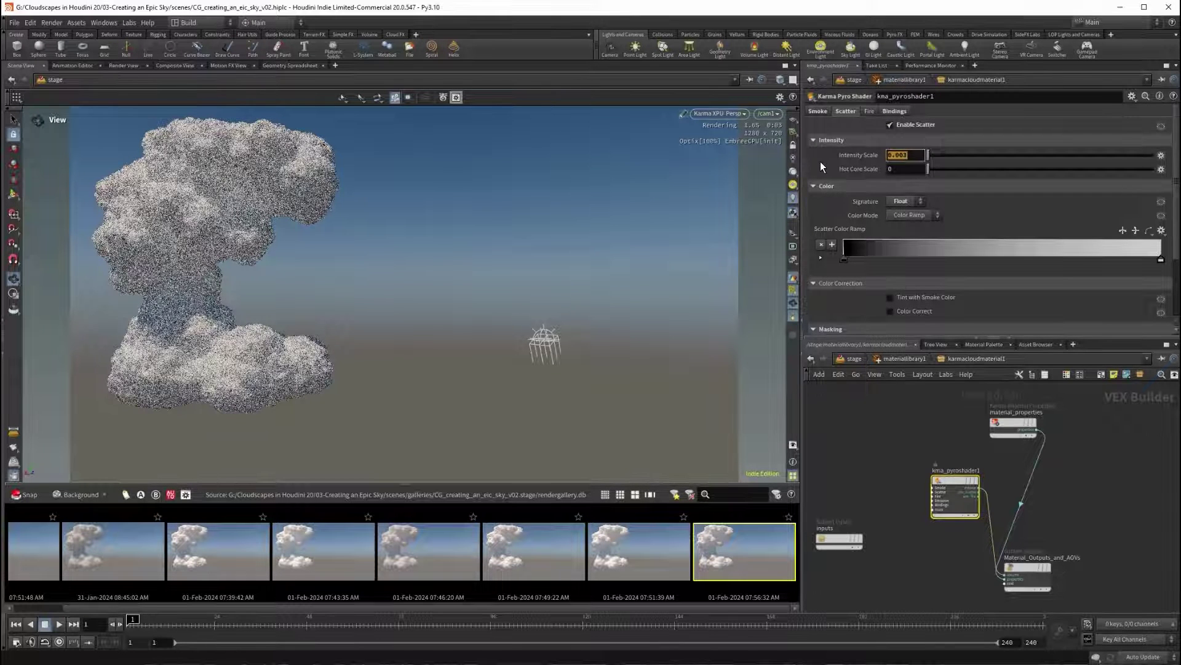
text(1)
key(Return)
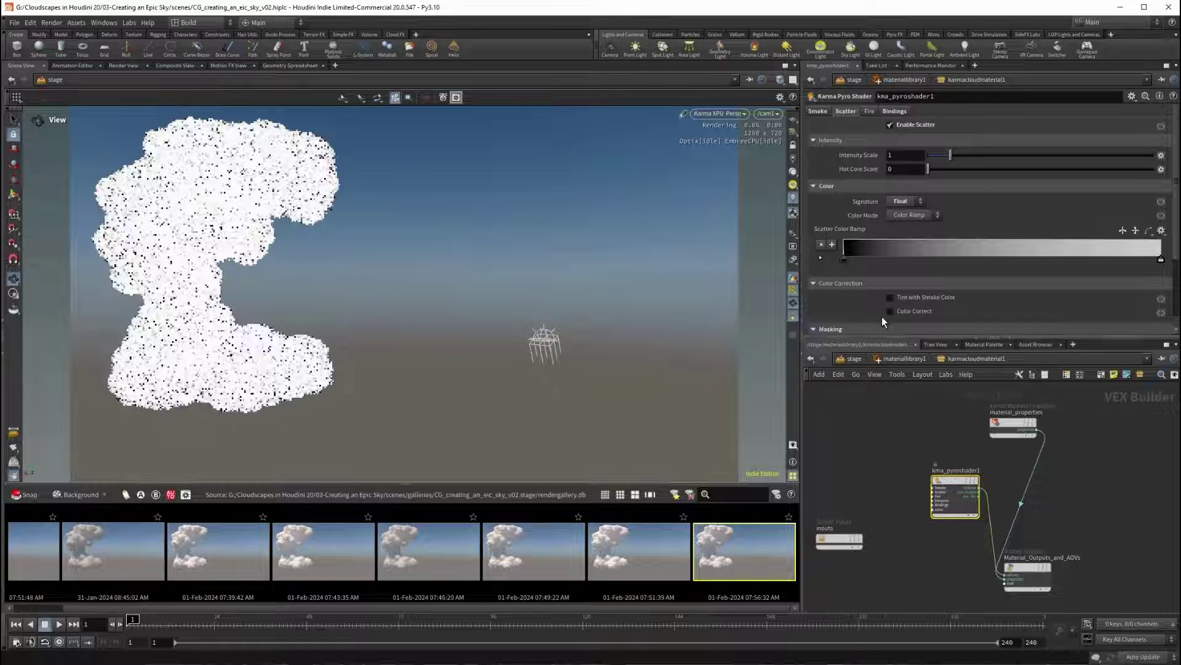
middle_drag(895, 424, 894, 437)
key(ctrl+z)
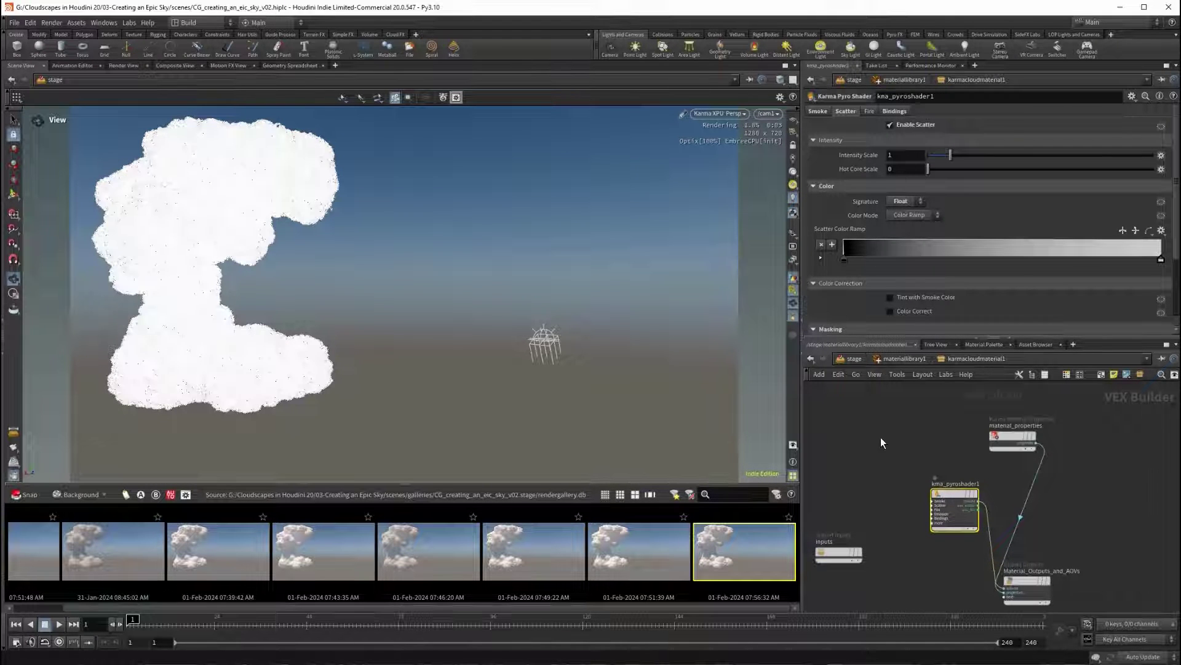
key(ctrl+z)
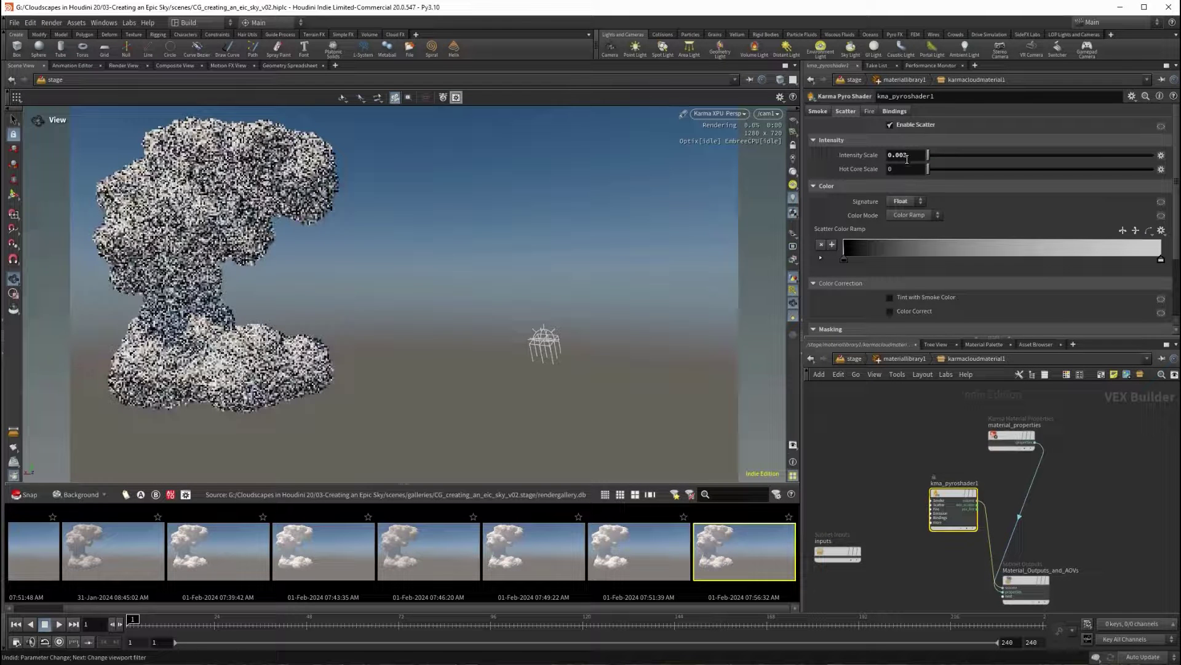
Step: Bind the pyro shader's Scatter Volume to the occlusion volume
click(873, 110)
click(894, 111)
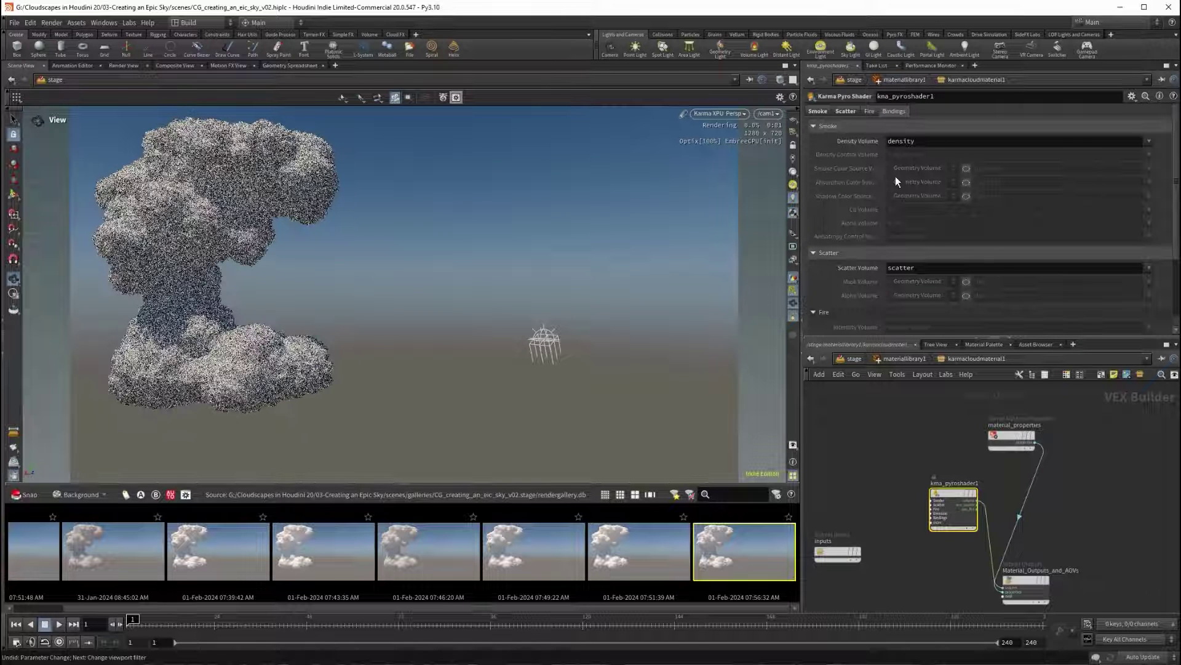
double_click(932, 273)
click(939, 268)
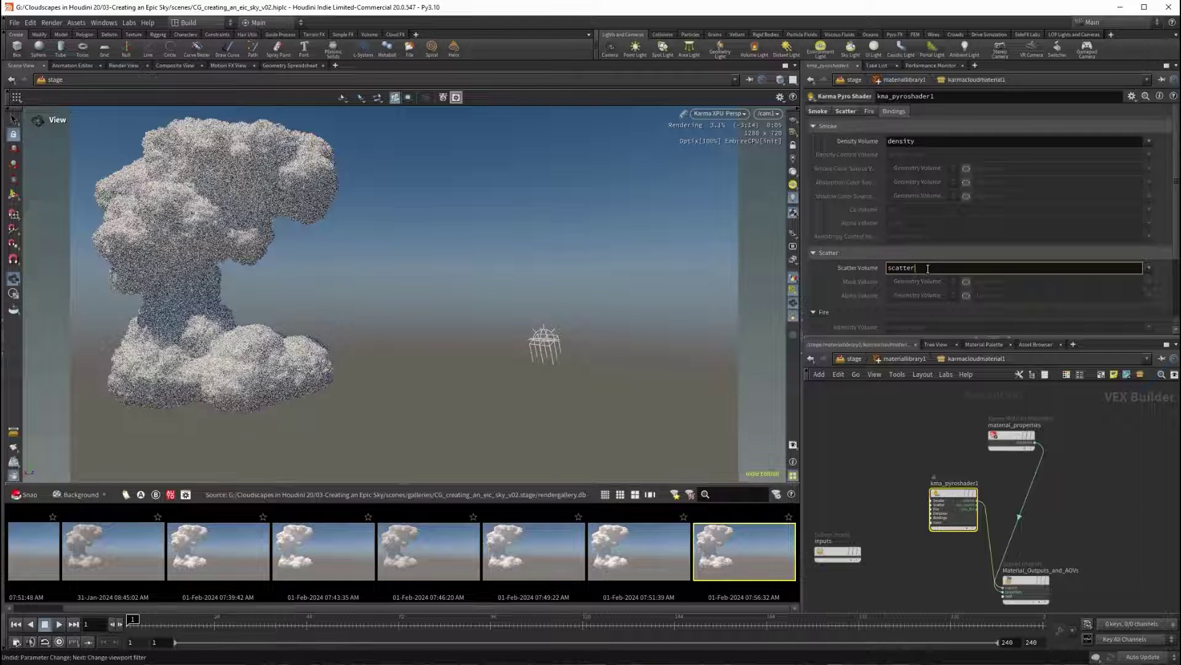
double_click(928, 268)
text(occlusi)
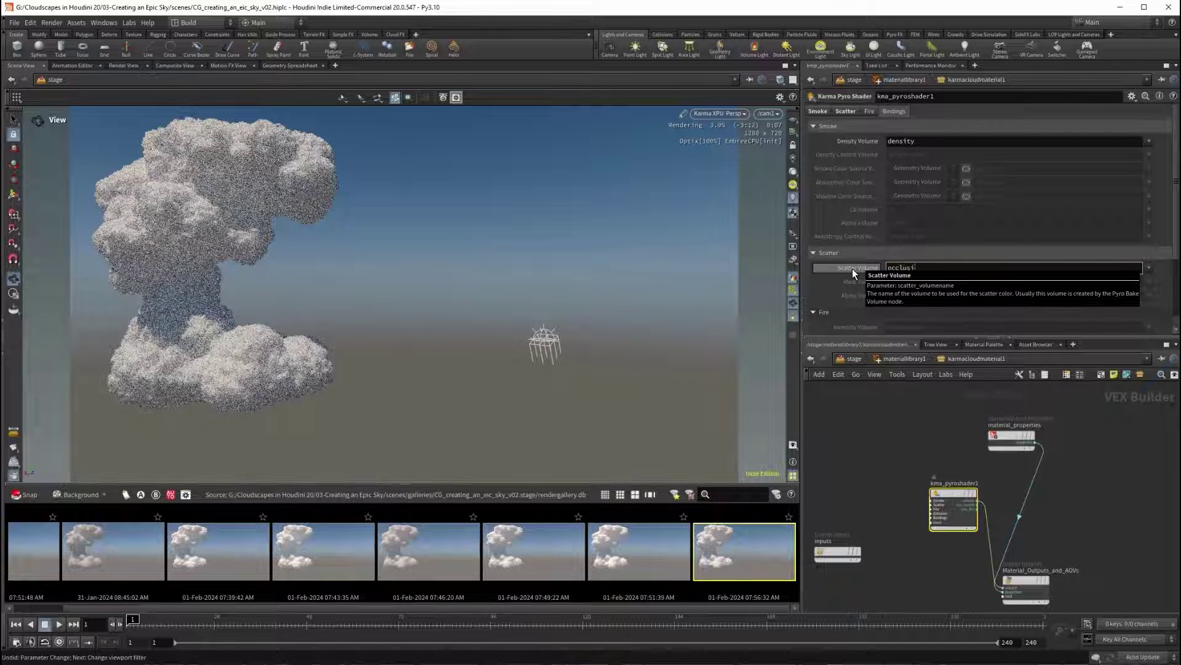
text(on)
key(Return)
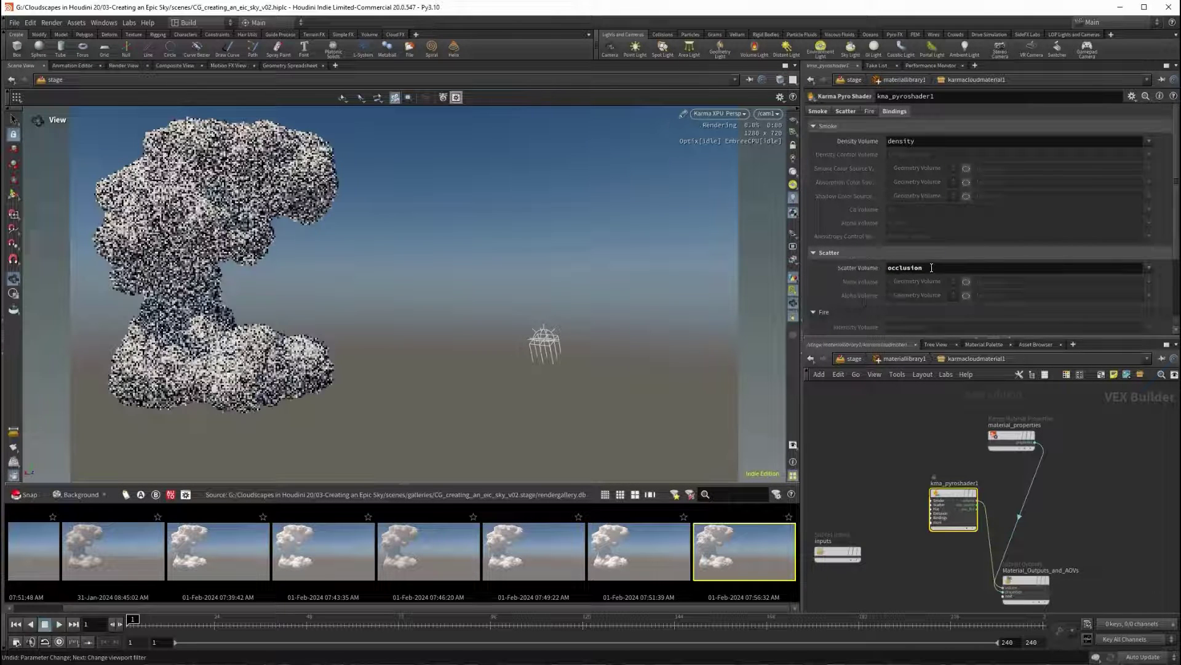
double_click(931, 268)
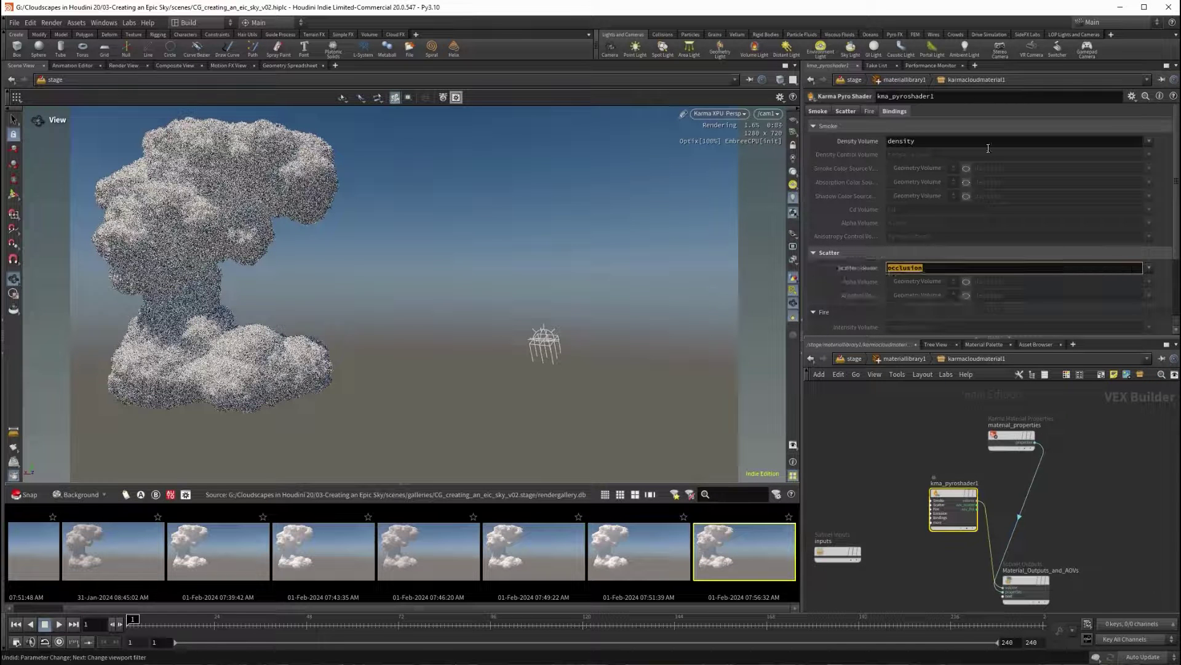
Step: Set the Shadow Density in the pyro shader's smoke color settings to 1.25
click(851, 110)
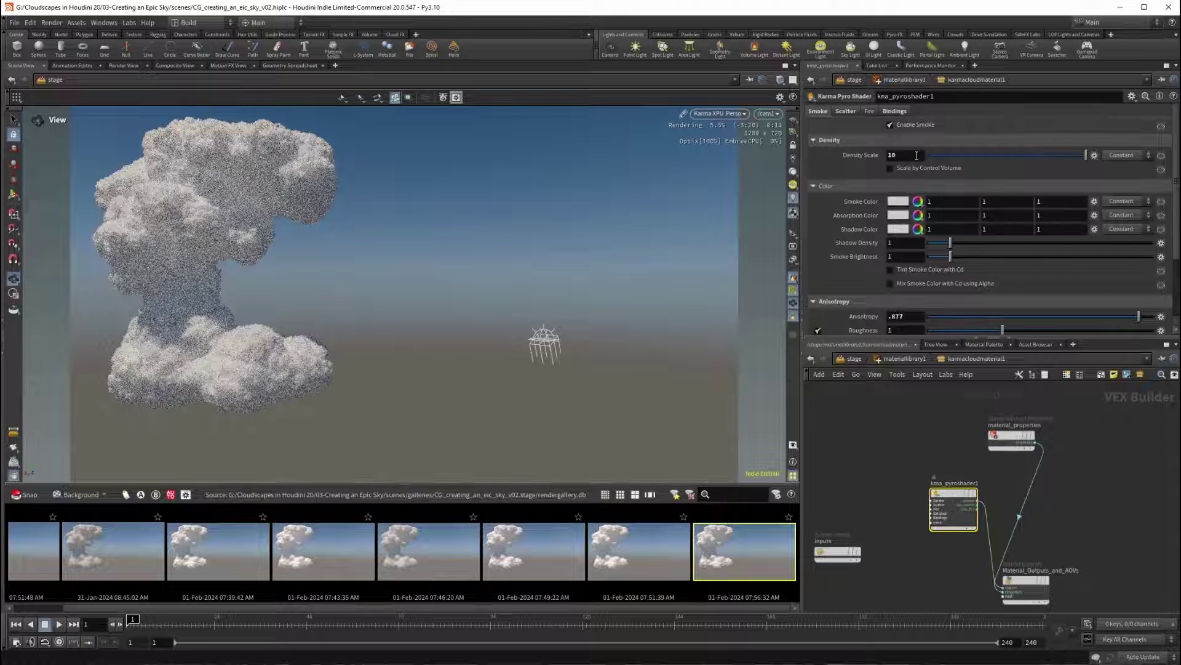
drag(917, 156, 836, 157)
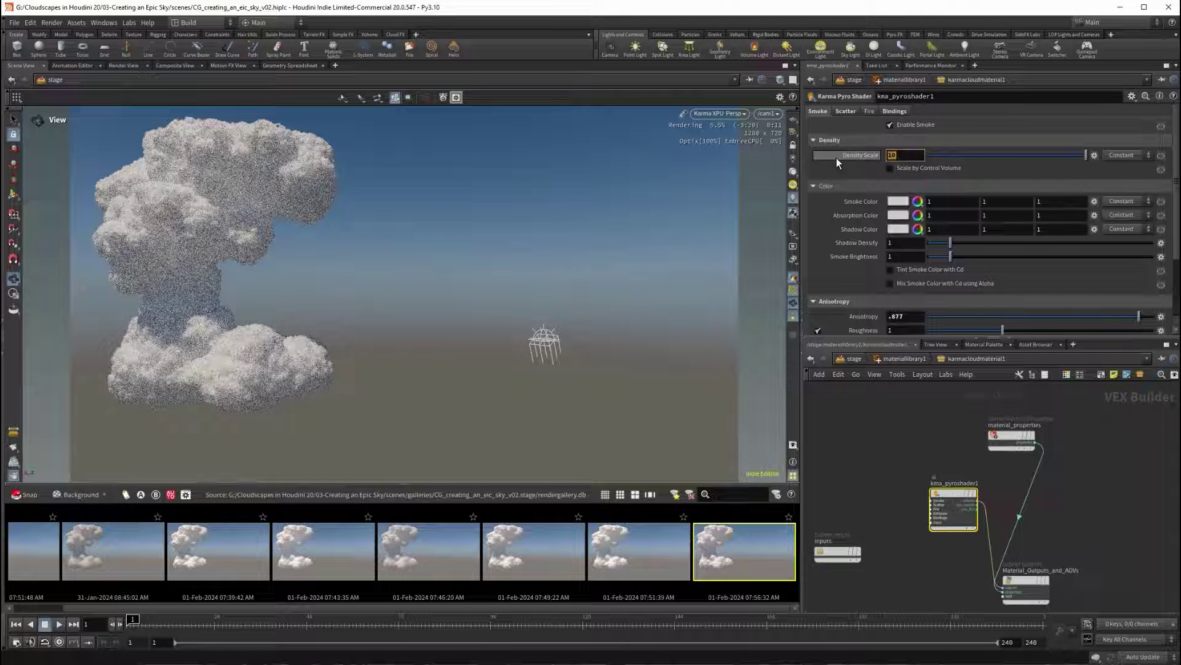
click(906, 243)
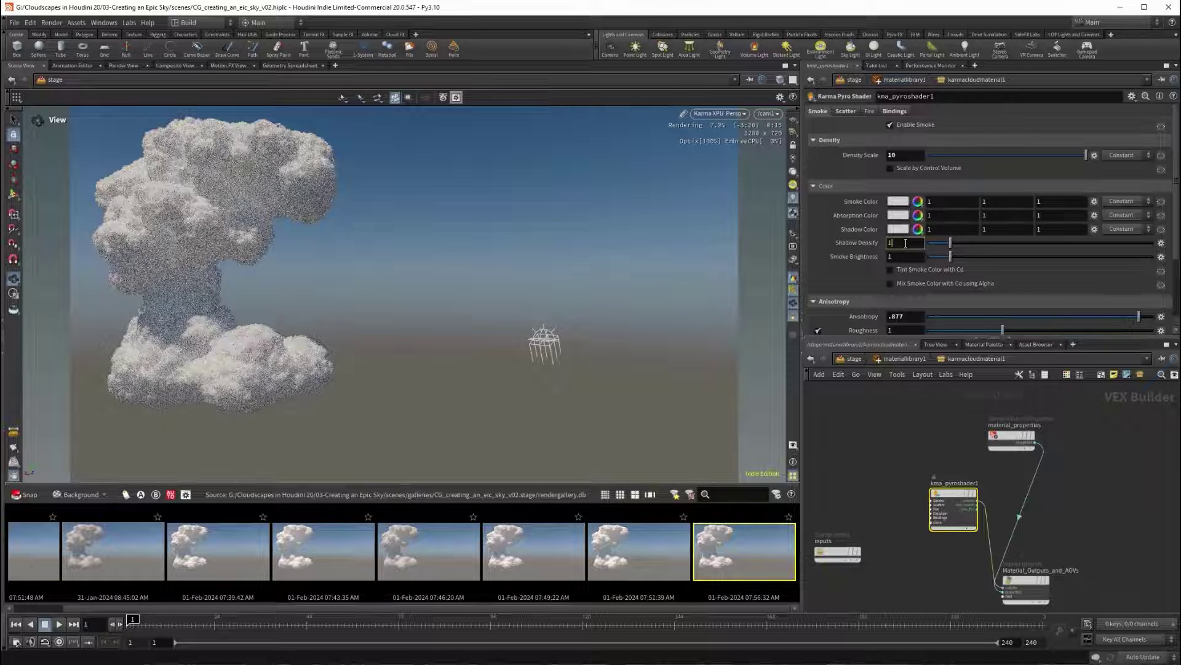
text(.2)
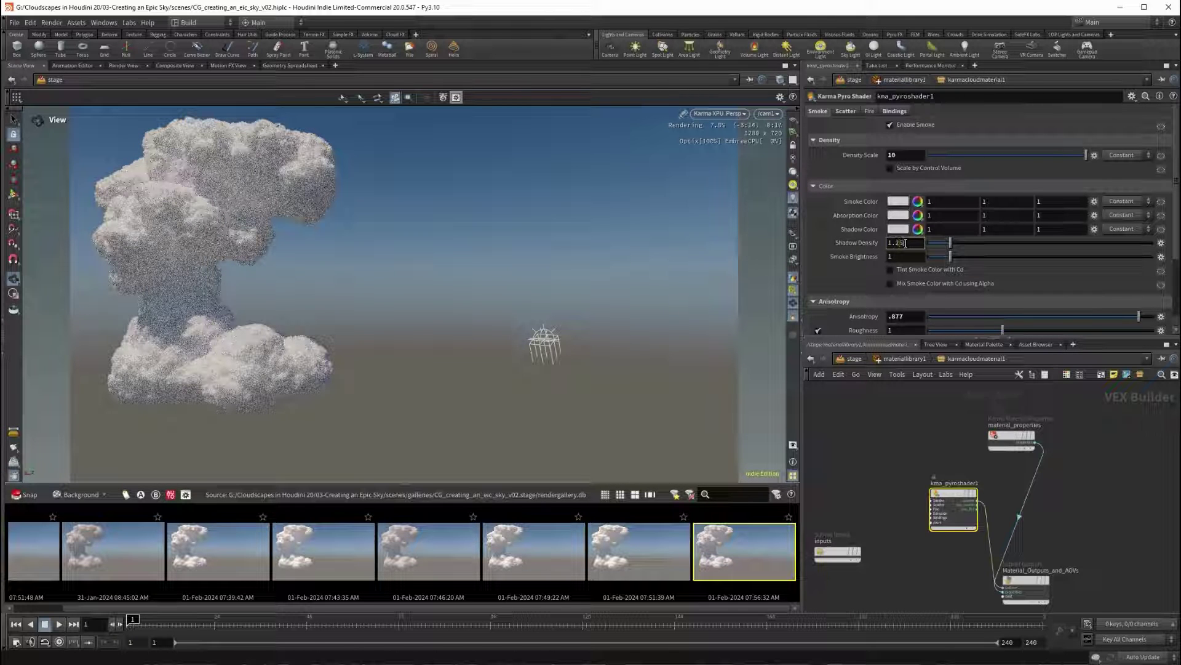
text(5)
key(Return)
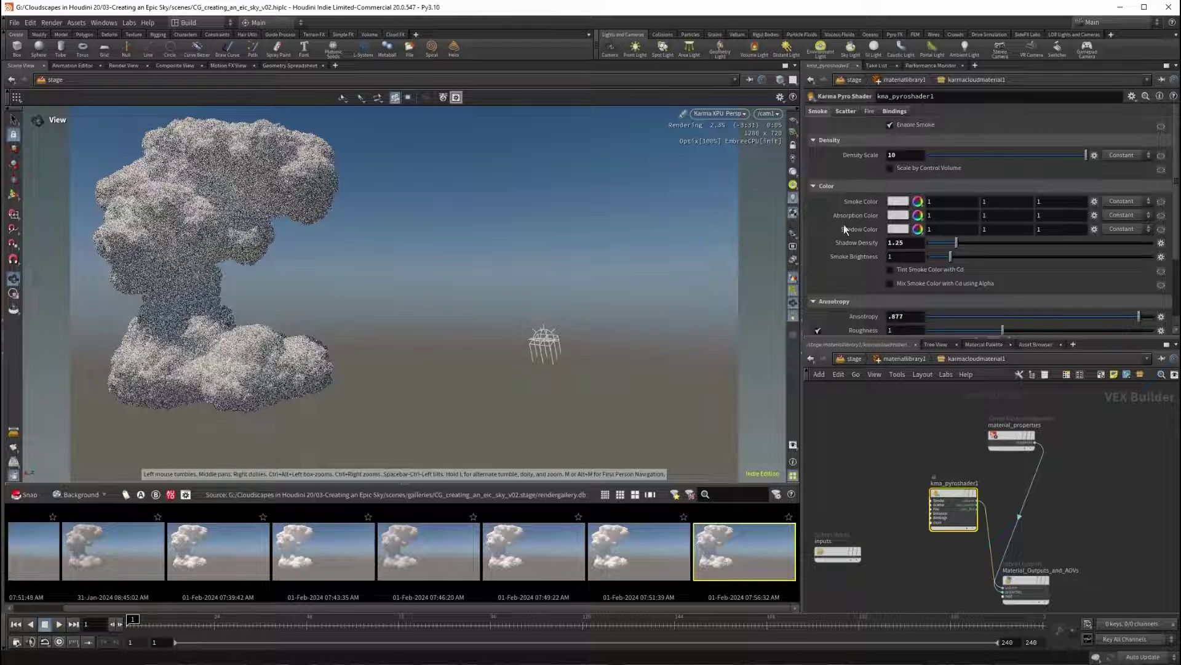
Step: Set the pyro shader's anisotropy Roughness to 2
scroll(862, 228, down, 2)
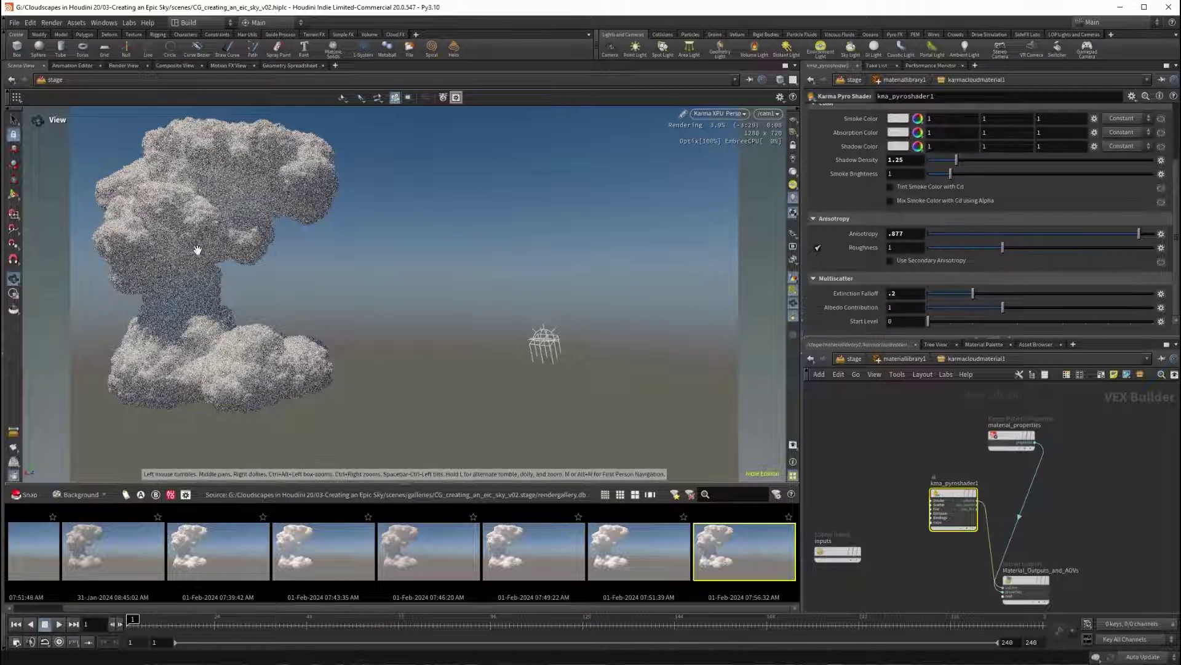
click(905, 247)
text(2)
key(Return)
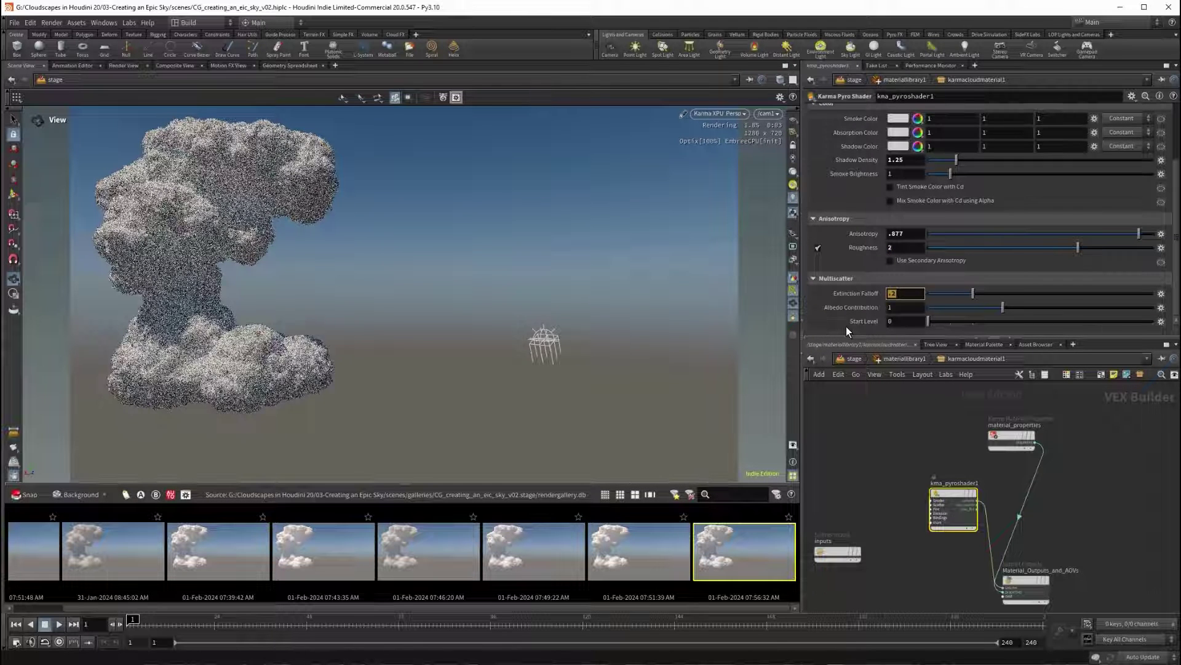
Step: Try a multiscatter Extinction Falloff of .5 on the pyro shader and settle on .25
text(.5)
key(Return)
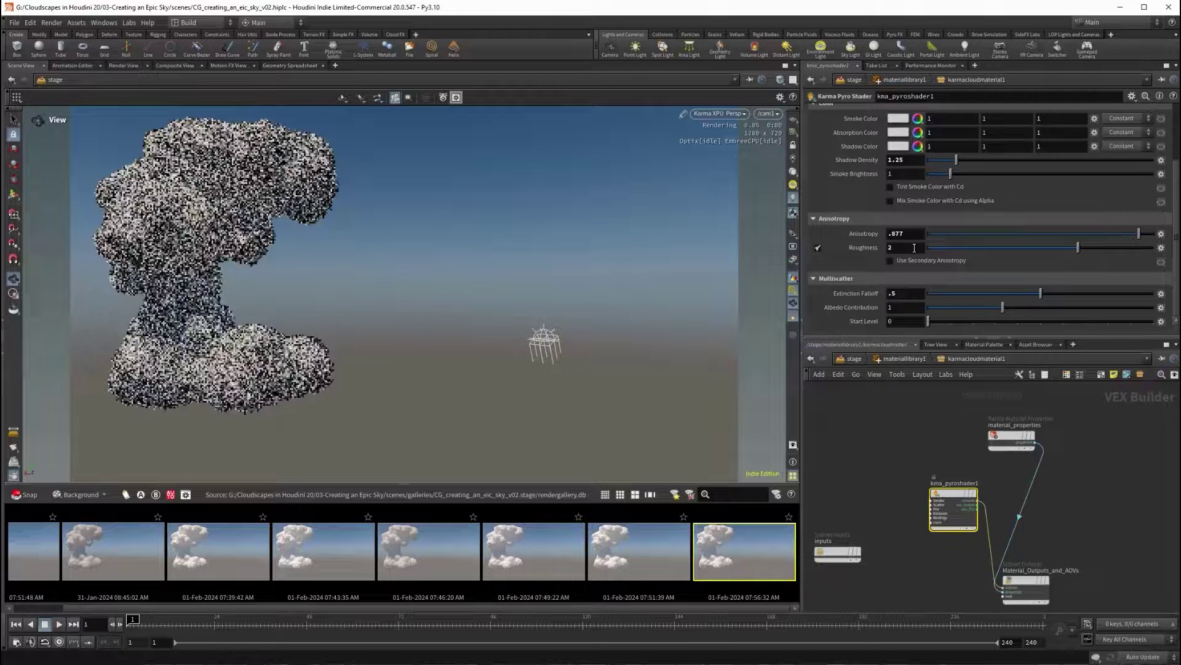
scroll(881, 288, up, 2)
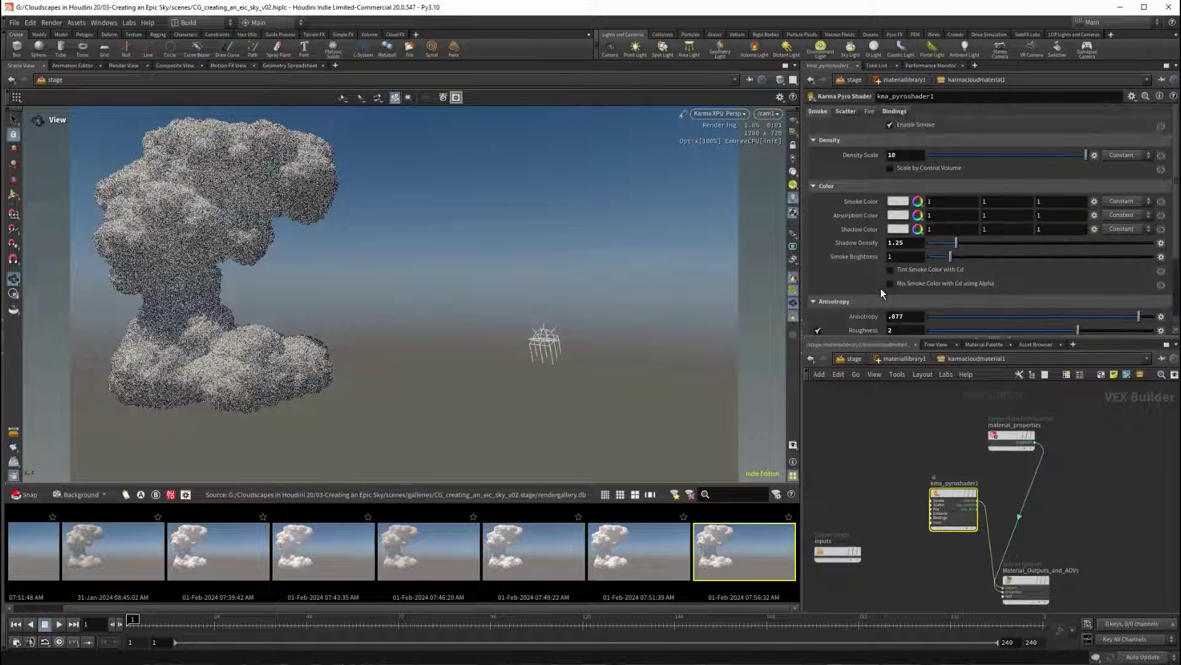
scroll(880, 277, down, 2)
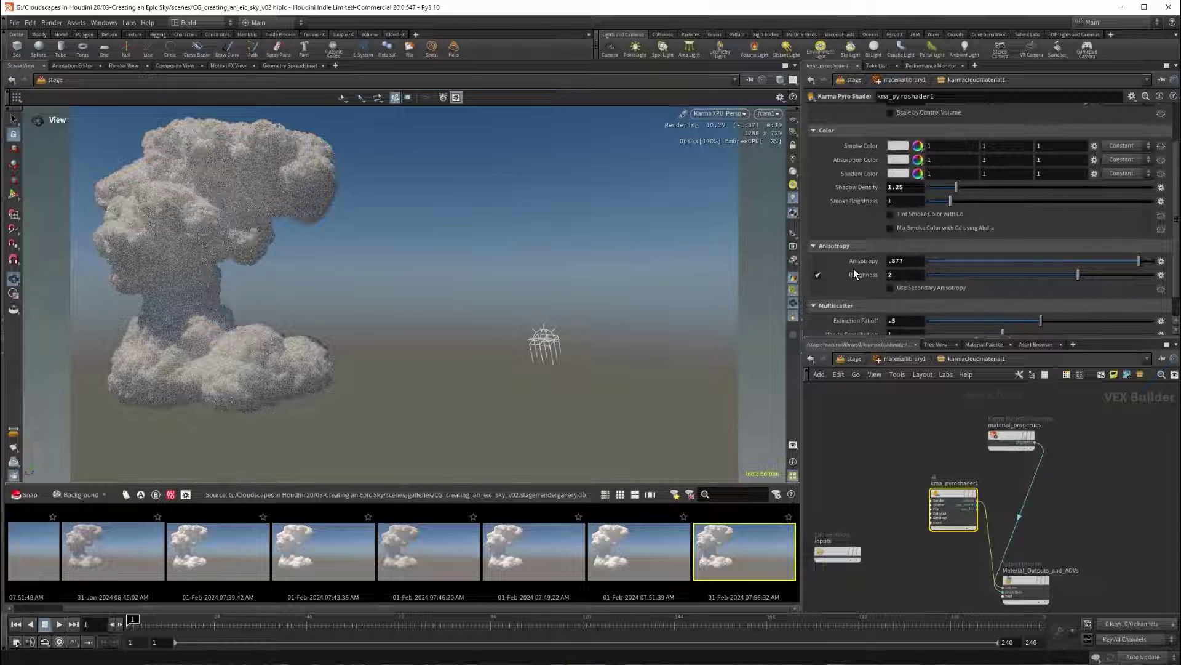
scroll(854, 272, down, 1)
mouse_move(840, 289)
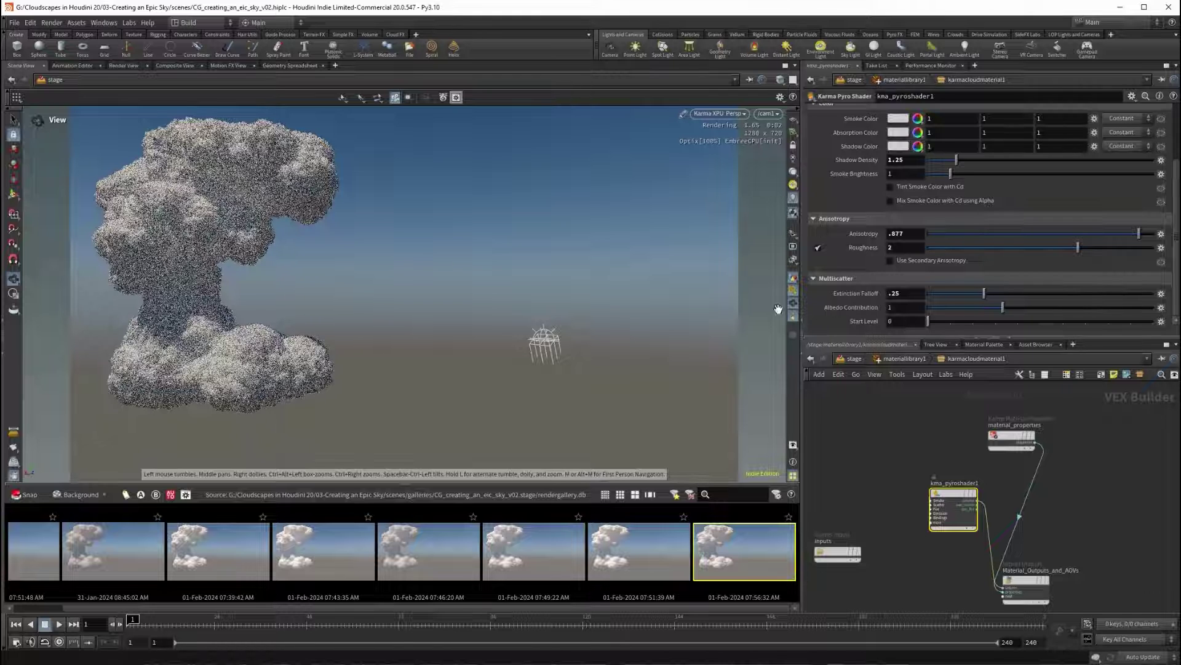
Step: Return to the stage network and place materiallibrary1 just below sceneimport1, leaving a gap above karmaphysicalsky1
click(904, 359)
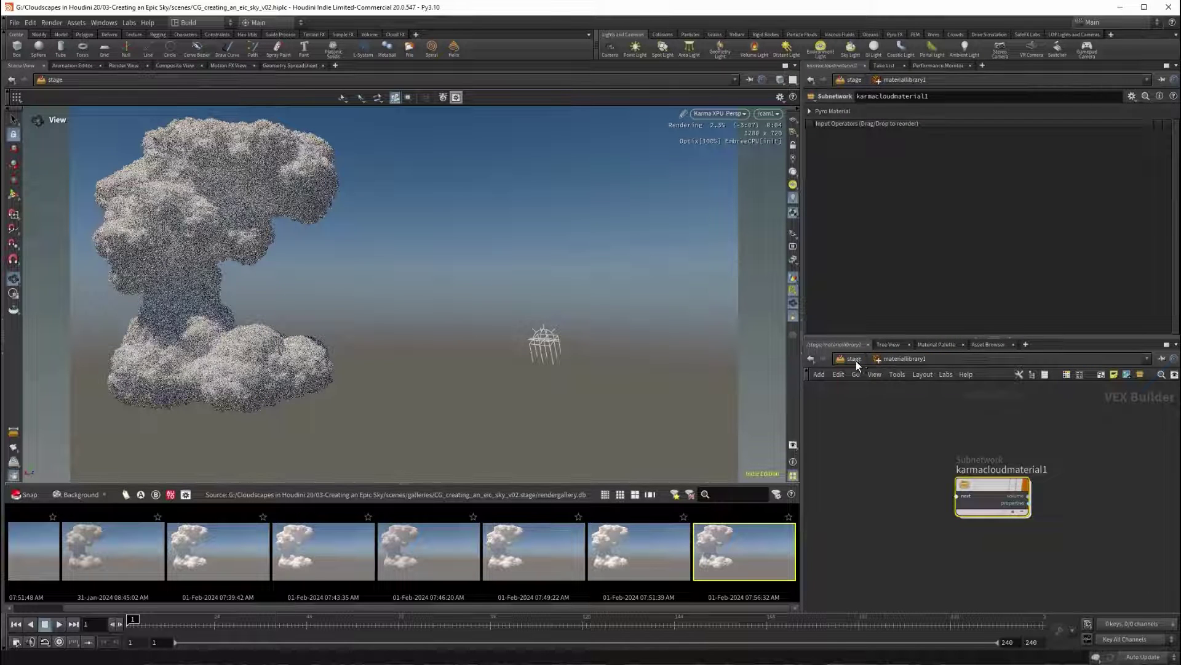
click(855, 361)
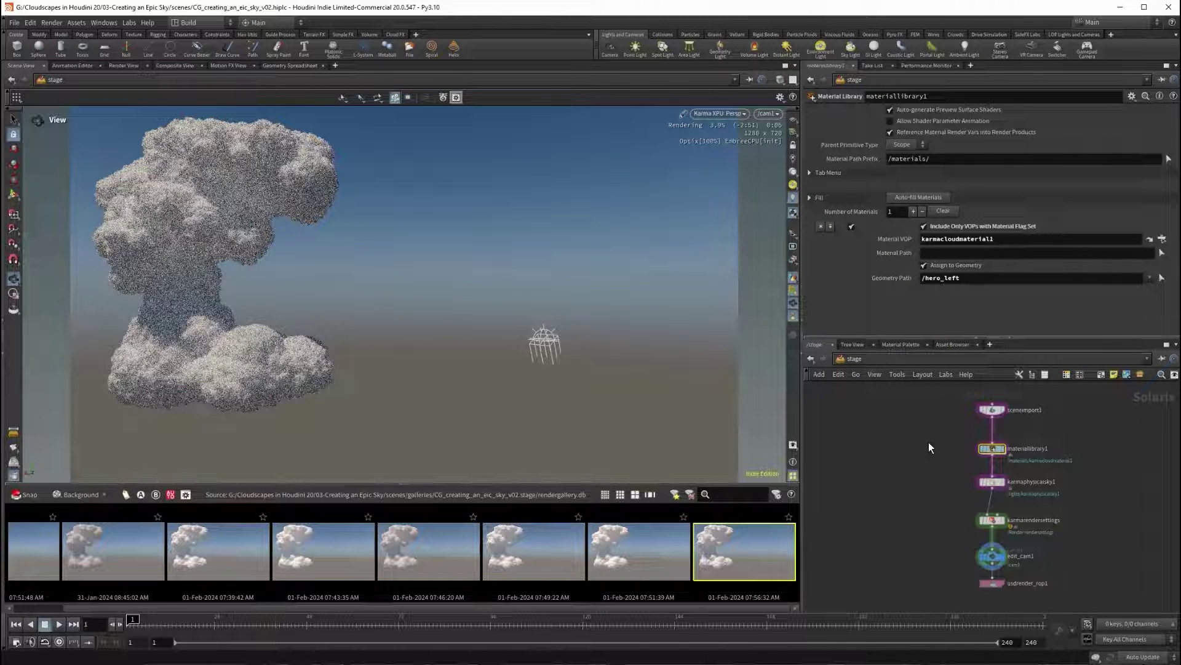
drag(962, 453, 958, 408)
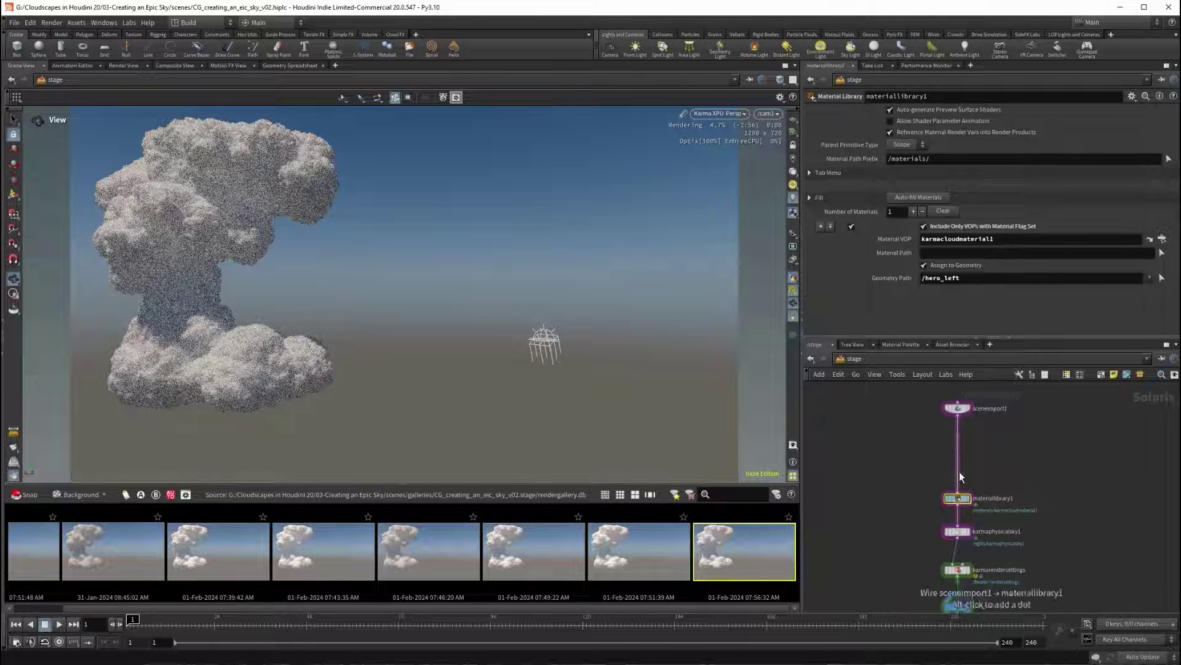
drag(959, 500, 961, 451)
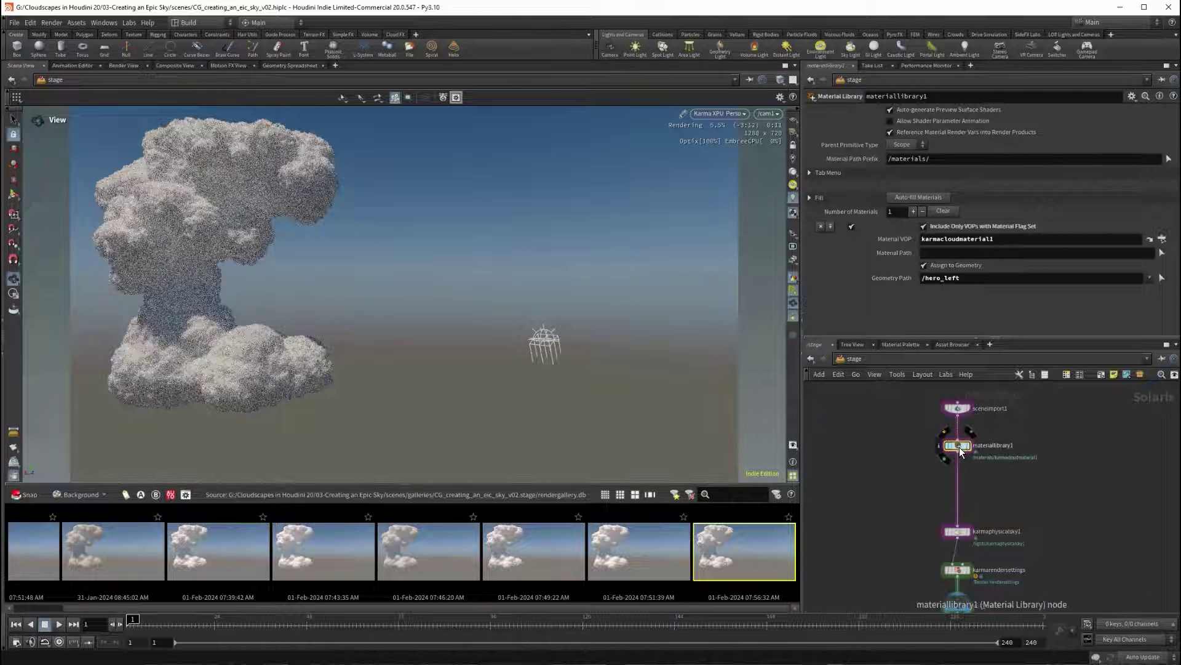
Step: Rename the karmacloudmaterial1 subnetwork inside materiallibrary1 to Hero_Left
double_click(960, 447)
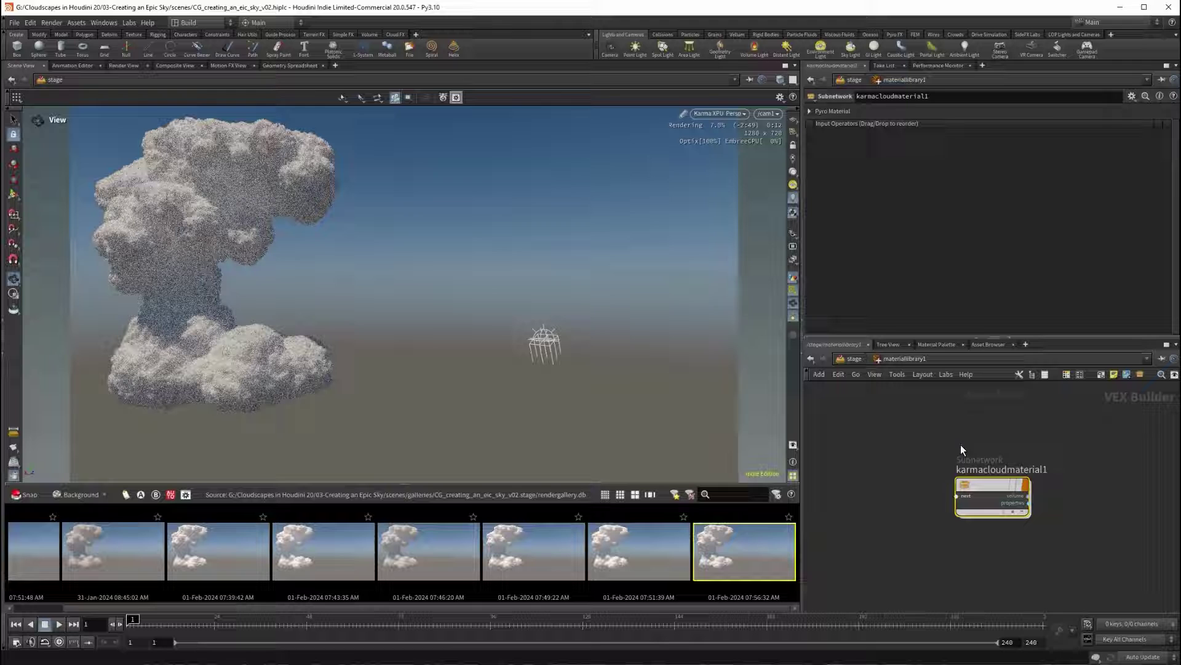
double_click(1016, 470)
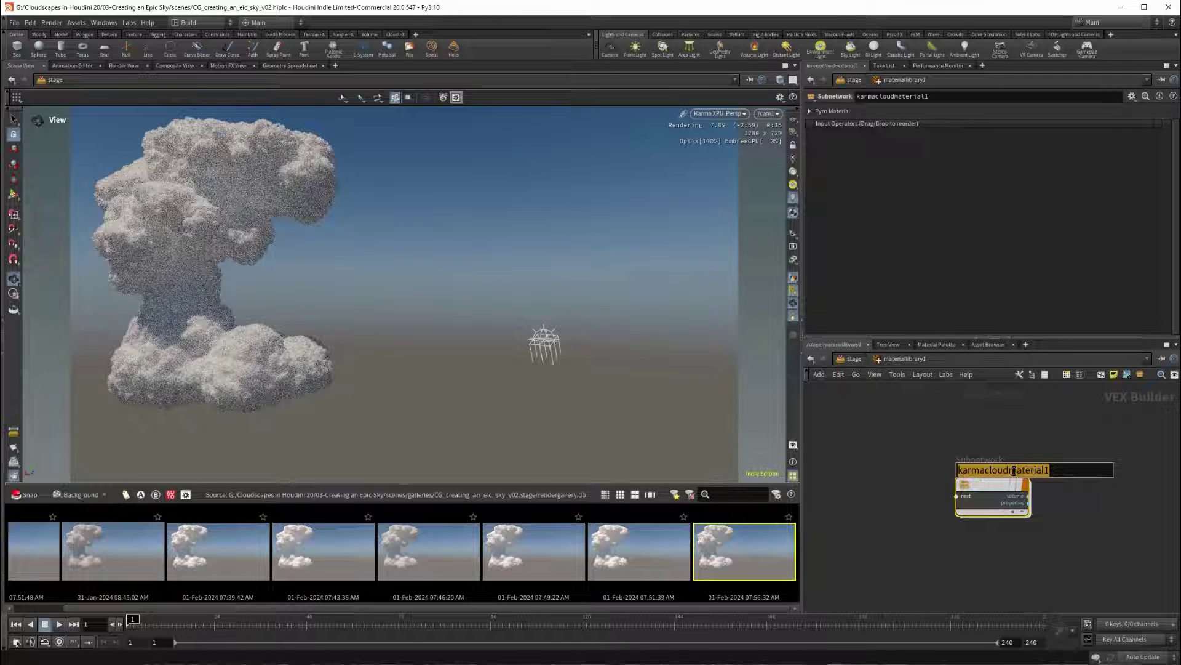
text(Hero_Left)
key(Return)
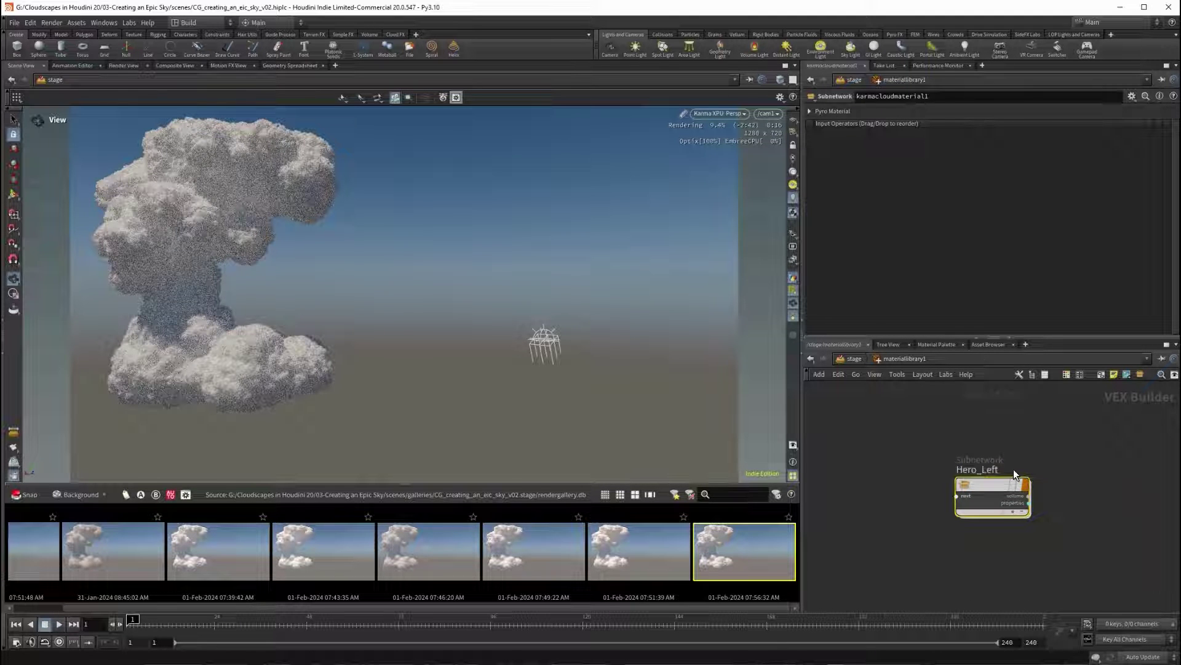
Step: Duplicate the Hero_Left material below the original and name the copy Hero_Right
alt+drag(983, 455, 981, 539)
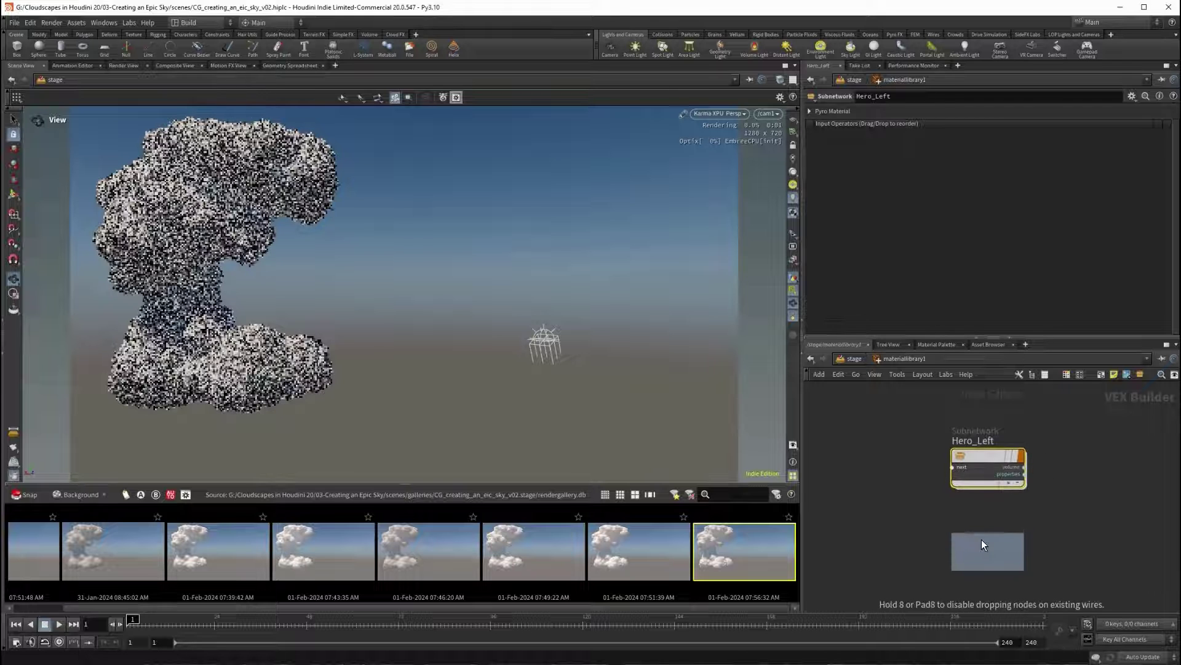
double_click(989, 525)
text(Hero_Rig)
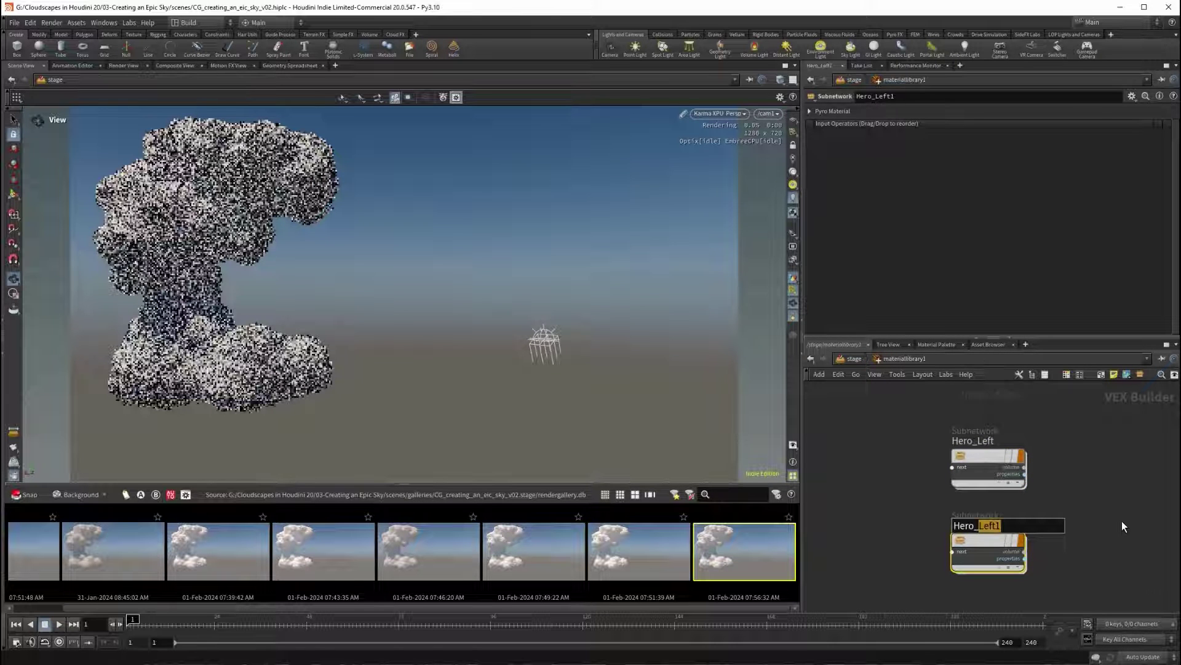
text(ht)
key(Return)
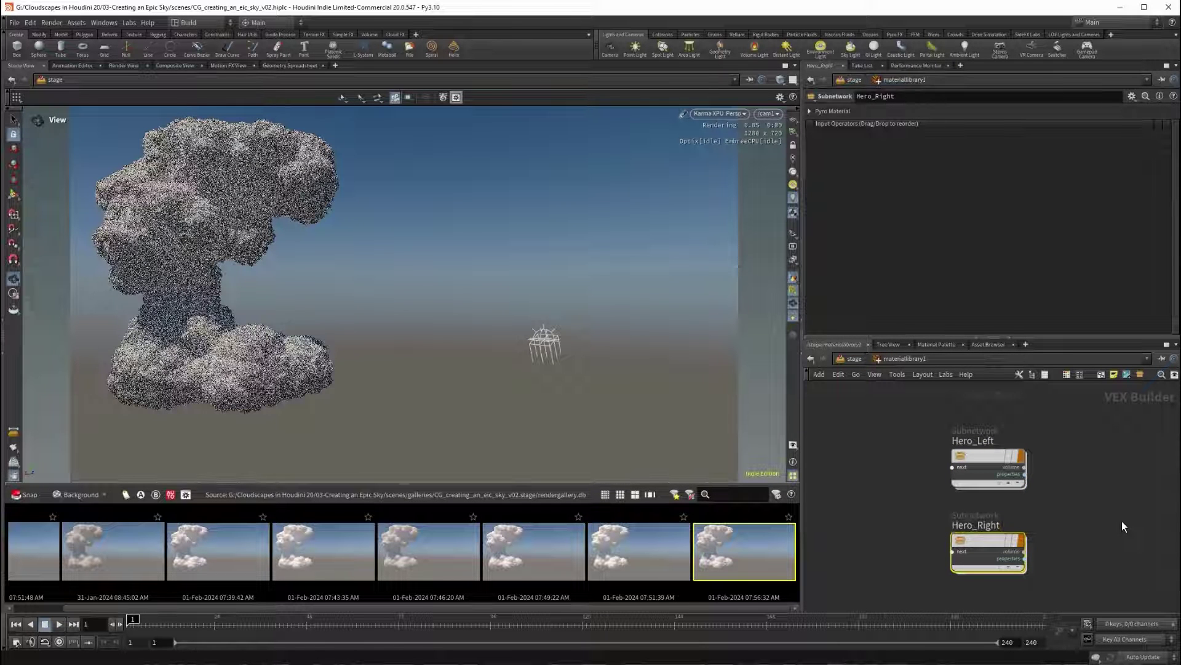